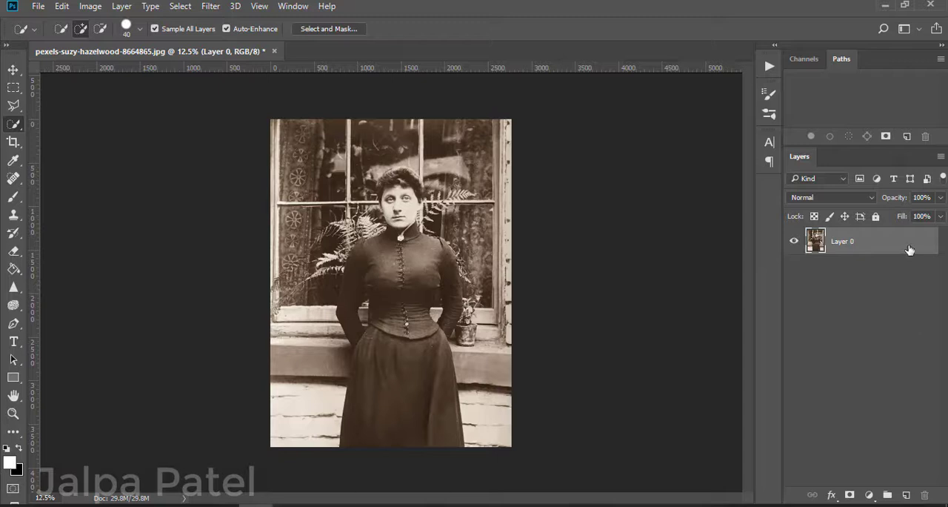
Step: Duplicate Layer 0, hide the original layer, and select the woman's dress on the copy with the Quick Selection tool
left_click_drag(909, 250, 906, 494)
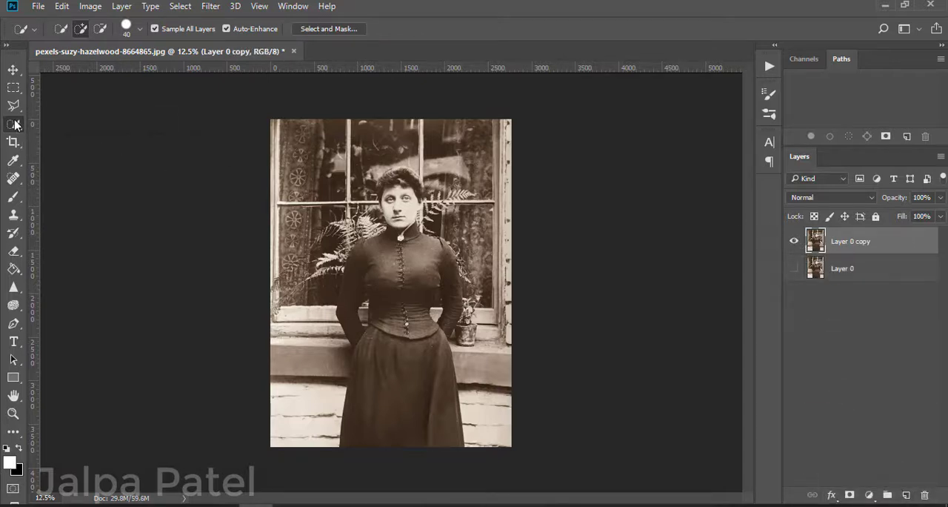
right_click(13, 124)
left_click(55, 125)
key("ctrl+plus")
key("ctrl+plus")
key("ctrl+plus")
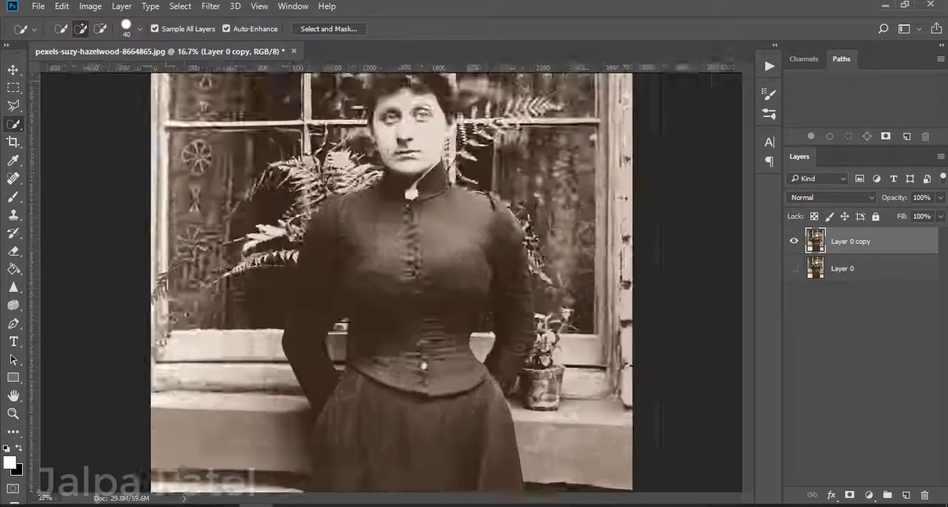
scroll(193, 104, "up", 4)
scroll(264, 142, "up", 1)
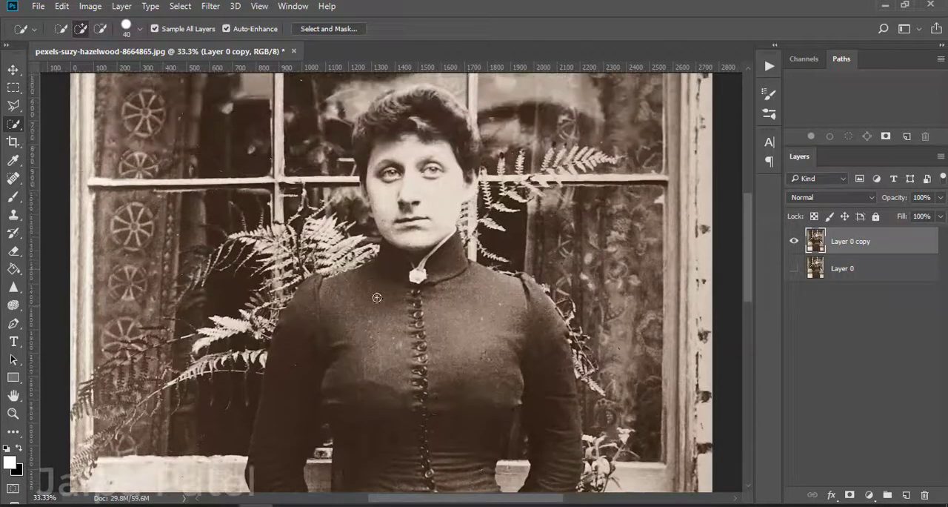
mouse_move(386, 263)
left_mouse_down()
mouse_move(367, 398)
mouse_move(470, 468)
mouse_move(462, 440)
mouse_move(400, 402)
mouse_move(410, 470)
mouse_move(482, 481)
left_mouse_up()
scroll(489, 449, "down", 8)
scroll(490, 445, "up", 5)
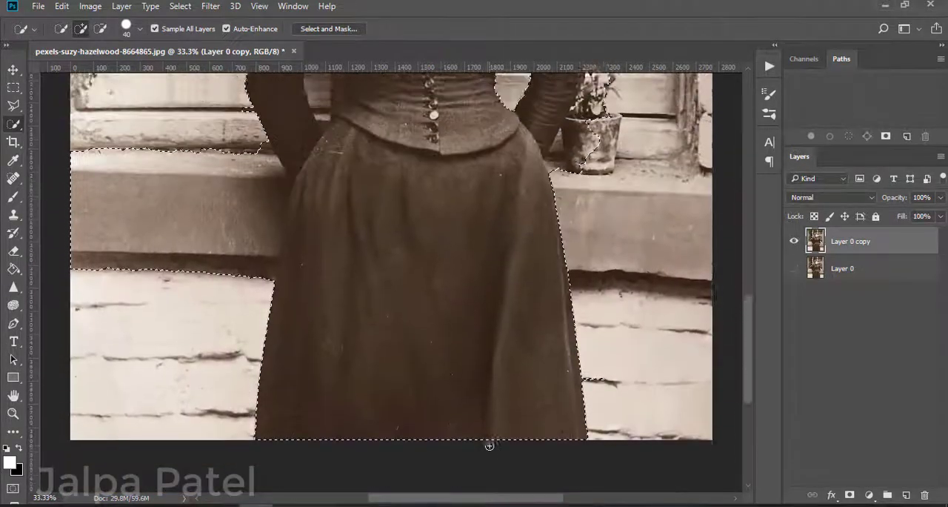
Step: Subtract the window, plant and gaps between the arms and waist from the dress selection
scroll(490, 445, "up", 3)
key("alt")
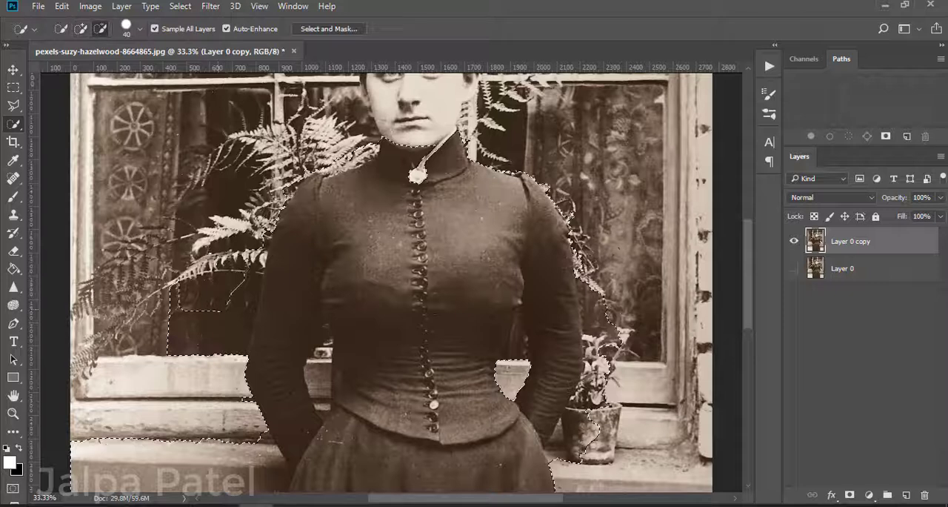
mouse_move(598, 298)
left_mouse_down()
mouse_move(585, 441)
mouse_move(609, 401)
left_mouse_up()
left_click_drag(600, 325, 573, 213)
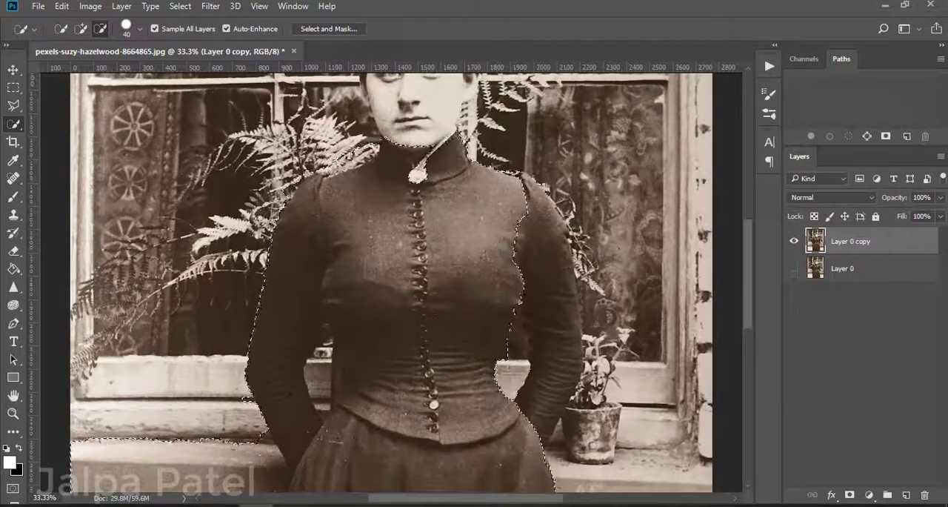
left_click_drag(324, 337, 321, 399)
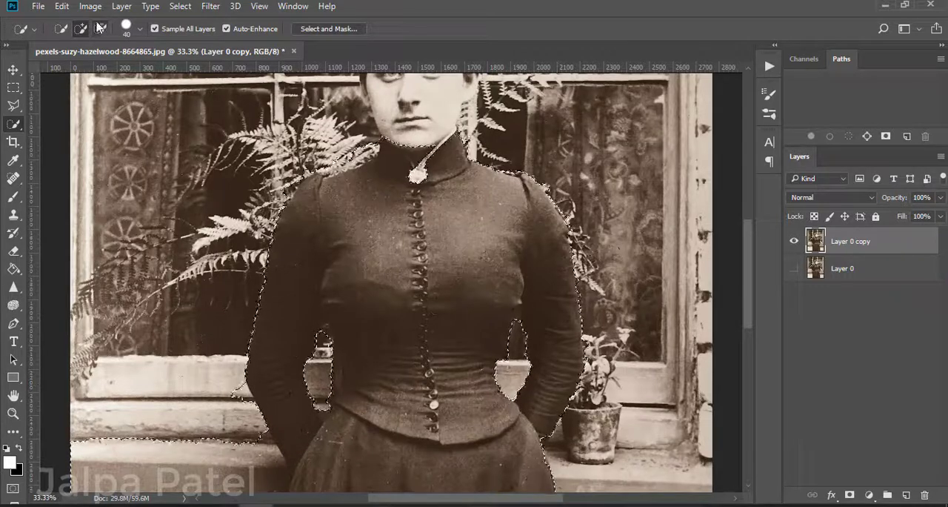
Step: Subtract the window sill and wall beside the left arm and skirt from the selection
scroll(194, 403, "down", 3)
mouse_move(200, 311)
left_mouse_down()
mouse_move(228, 343)
mouse_move(259, 334)
mouse_move(266, 299)
left_mouse_up()
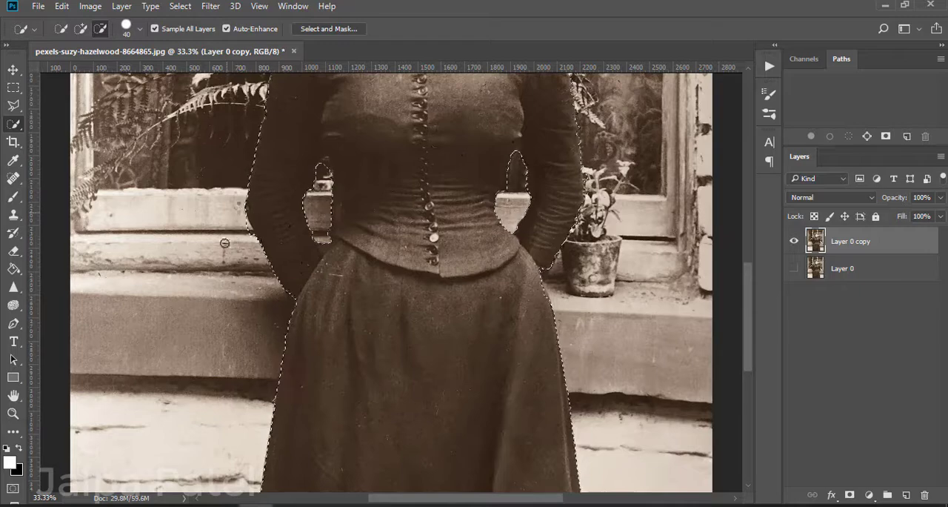
scroll(111, 248, "down", 1)
left_click(14, 251)
scroll(315, 267, "up", 3)
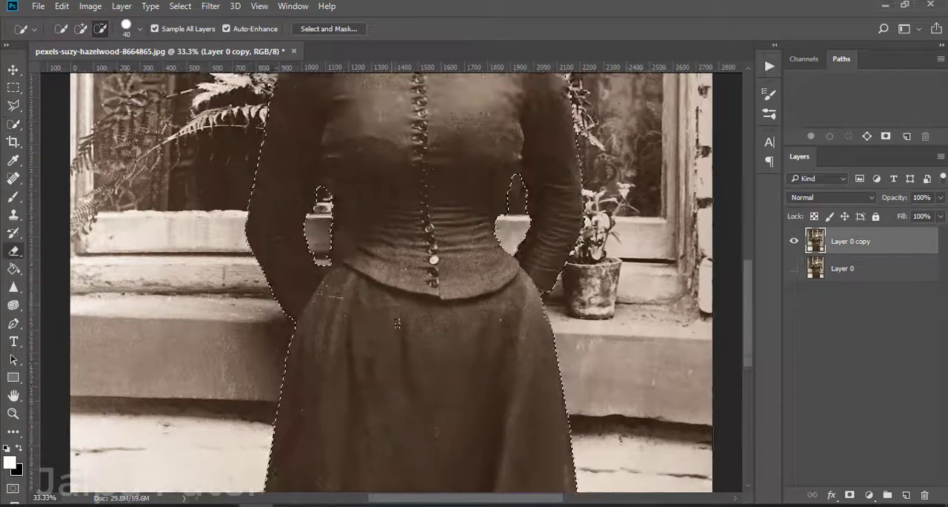
scroll(319, 269, "up", 2)
scroll(320, 269, "up", 5)
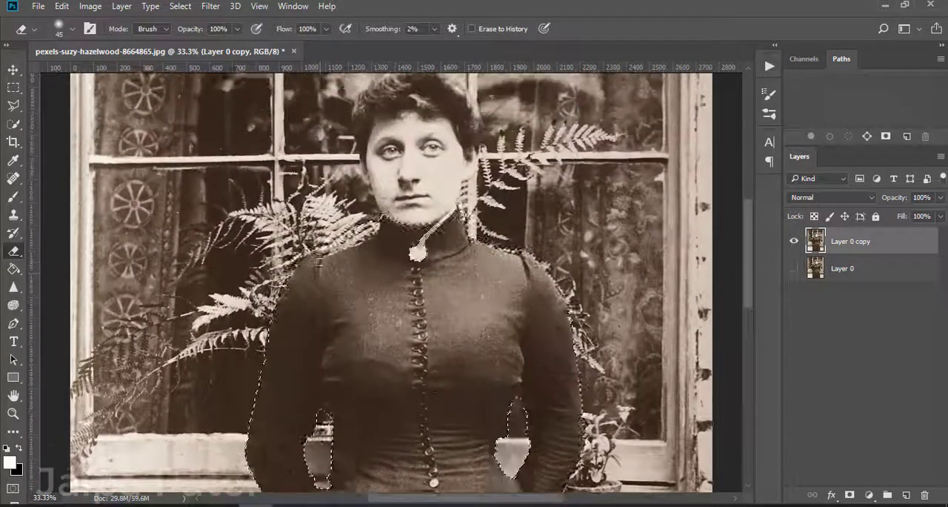
key("w")
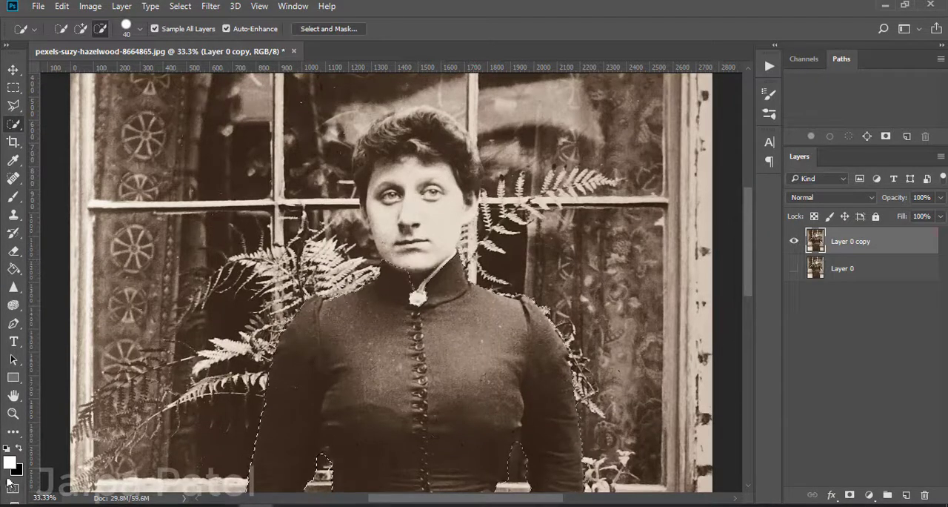
key("q")
key("q")
Step: Refine the dress selection in Select and Mask with Smart Radius on, a 2 px radius and Smooth at 6
key("ctrl+alt+r")
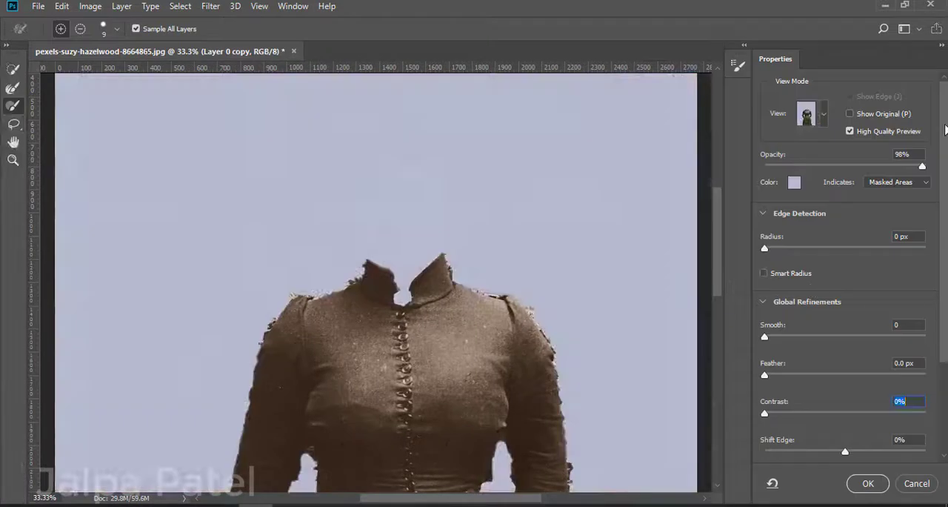
key("ctrl+minus")
key("ctrl+minus")
key("ctrl+minus")
key("ctrl+plus")
key("ctrl+minus")
key("ctrl+plus")
scroll(376, 282, "down", 2)
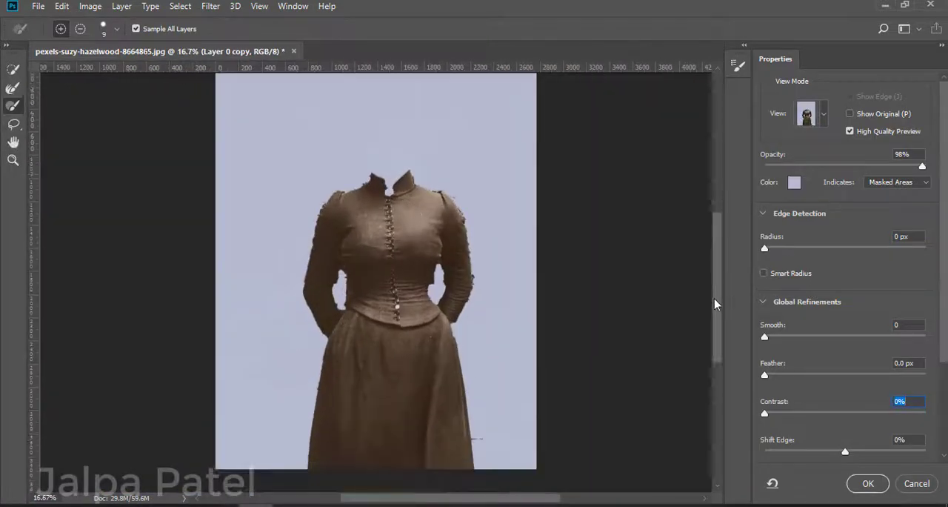
left_click_drag(777, 250, 829, 252)
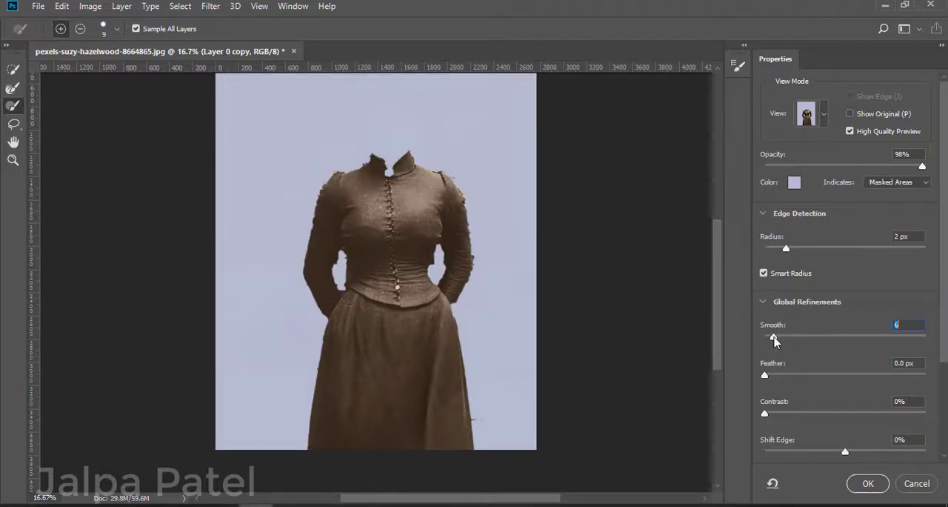
left_click(766, 375)
left_click(868, 483)
Step: In Quick Mask mode, paint over the leftover background from the left shoulder to the collar with a black 25 px brush
left_click(13, 488)
scroll(390, 338, "up", 2)
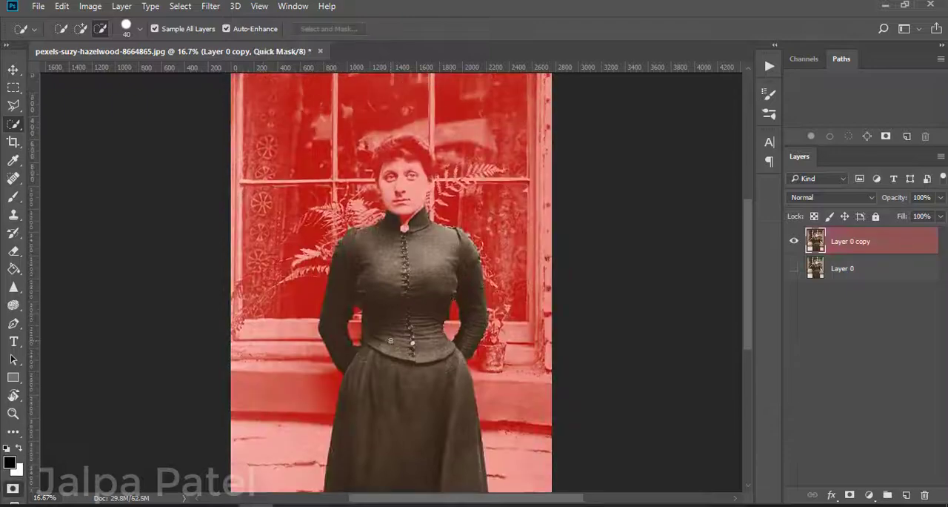
key("ctrl+plus")
key("ctrl+plus")
key("ctrl+plus")
key("ctrl+plus")
scroll(390, 339, "up", 3)
key("b")
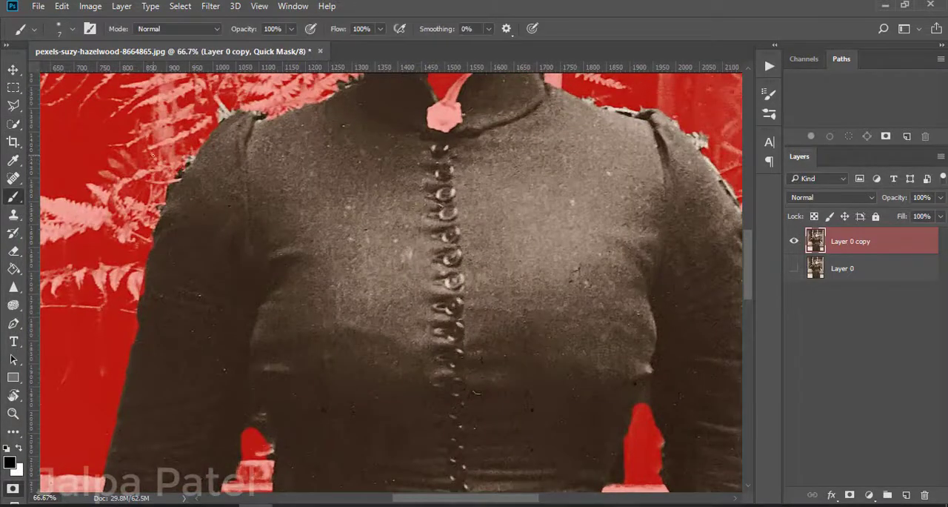
key("ctrl+plus")
key("ctrl+plus")
scroll(311, 229, "up", 6)
scroll(311, 229, "left", 6)
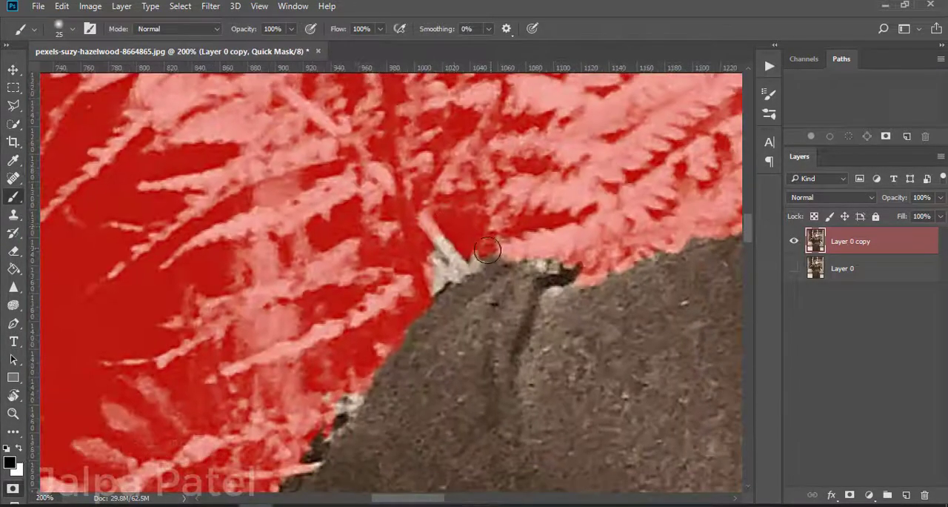
left_click_drag(432, 260, 438, 270)
left_click_drag(578, 264, 529, 260)
left_click_drag(667, 215, 450, 220)
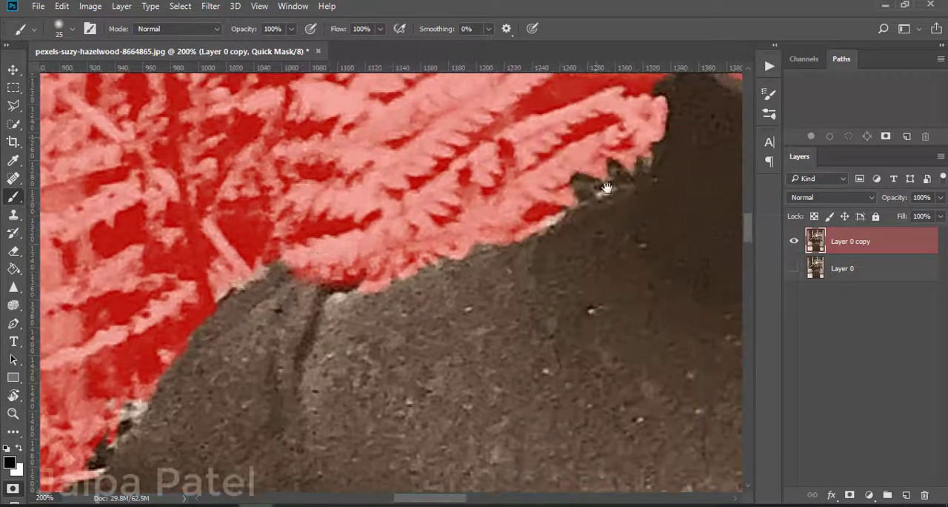
mouse_move(638, 151)
left_mouse_down()
mouse_move(557, 183)
mouse_move(619, 180)
mouse_move(509, 222)
mouse_move(632, 156)
mouse_move(610, 174)
mouse_move(642, 161)
left_mouse_up()
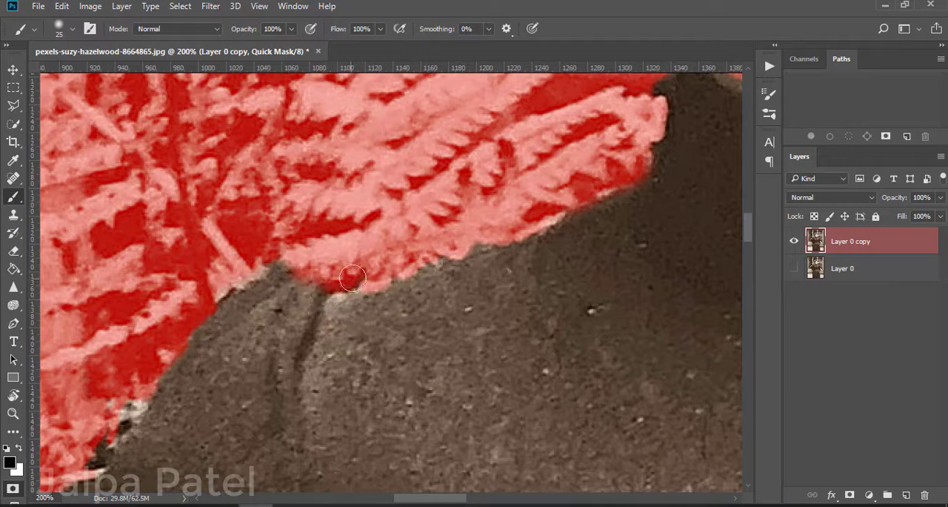
Step: Paint the chin and neck out of the selection along the left collar edge in the quick mask
left_click(13, 250)
scroll(601, 436, "up", 3)
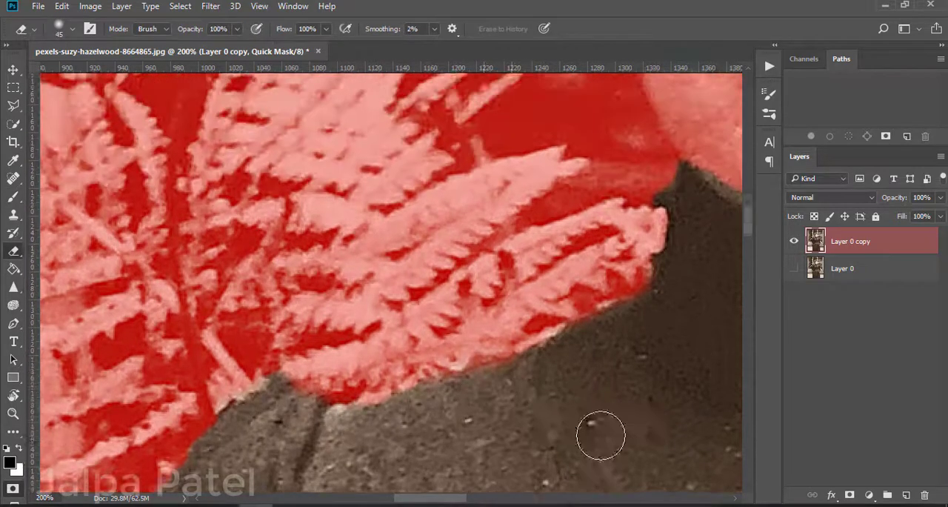
left_click_drag(338, 281, 95, 347)
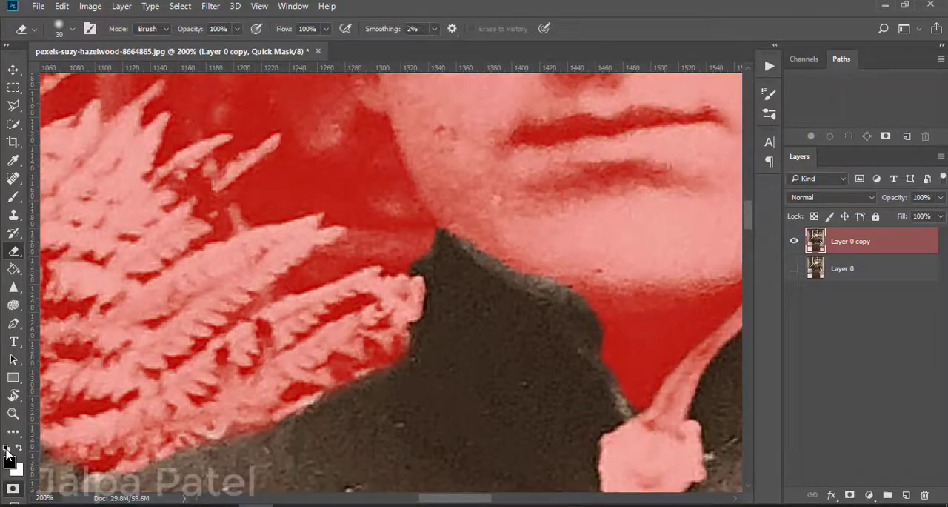
left_click(518, 254)
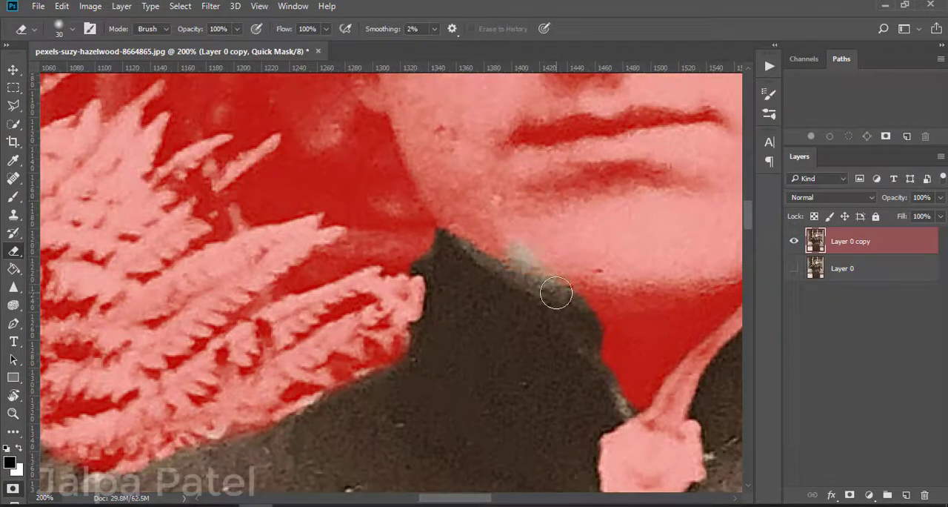
left_click(5, 199)
mouse_move(443, 231)
left_mouse_down()
mouse_move(478, 250)
mouse_move(584, 300)
mouse_move(604, 330)
left_mouse_up()
key("q")
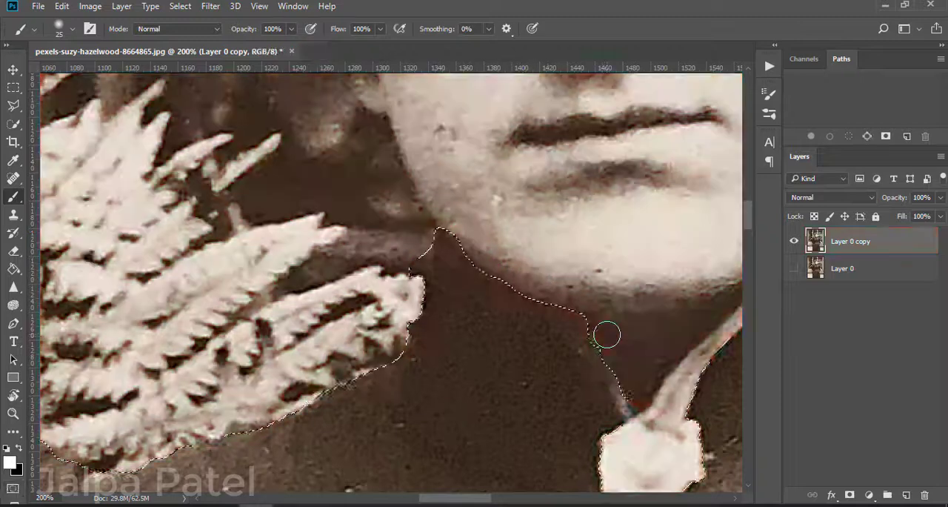
key("q")
Step: Touch up the quick mask edge where the left collar meets the brooch, using the Eraser and Brush tools
key("e")
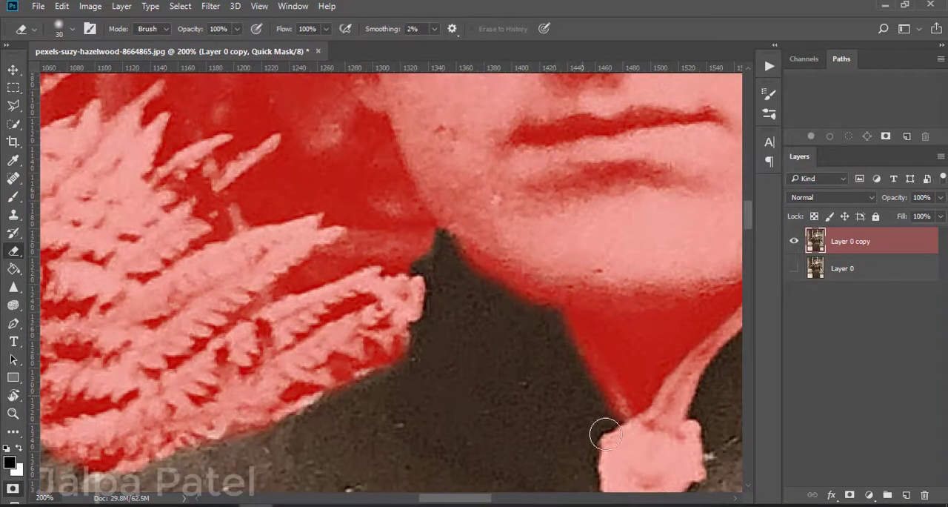
key("q")
key("q")
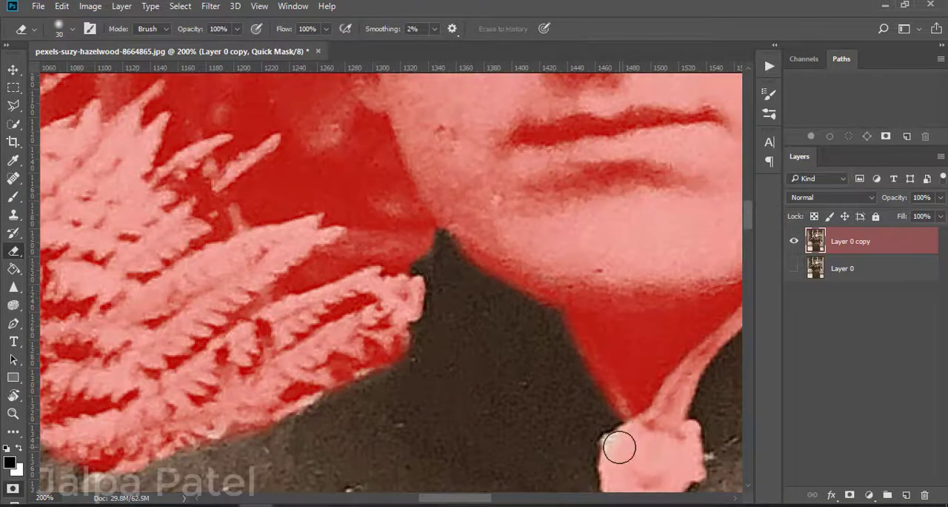
key("b")
key("e")
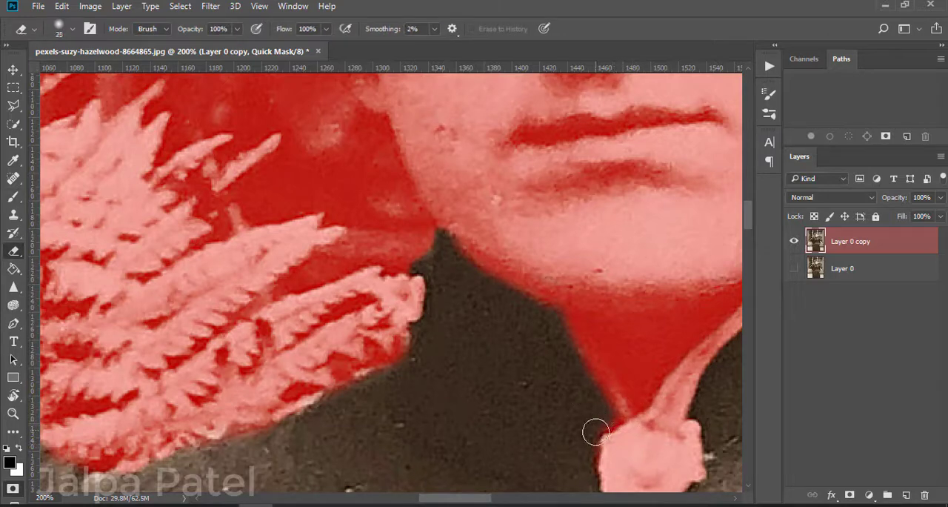
Step: Paint out the fern remnants along the outer edge of the right collar down to the shoulder
scroll(632, 432, "down", 2)
scroll(487, 434, "right", 5)
scroll(503, 400, "up", 2)
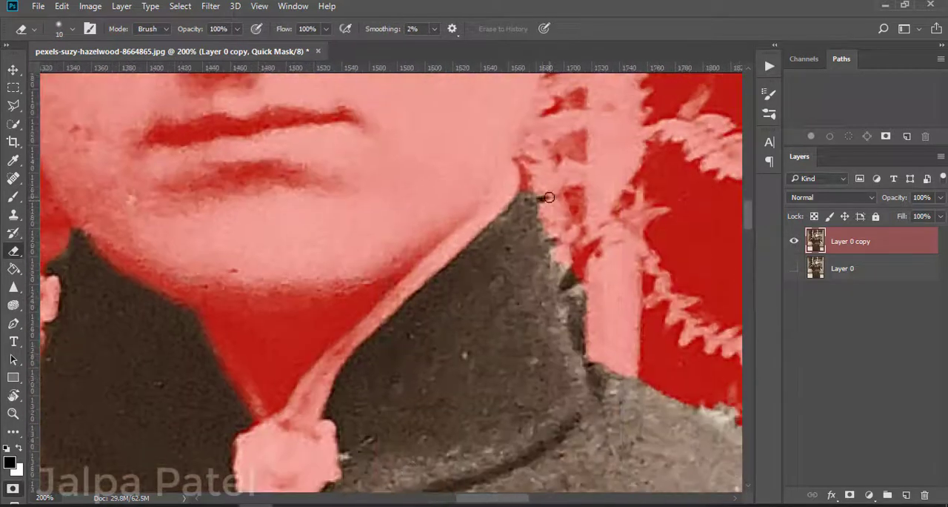
key("b")
left_click_drag(563, 245, 581, 278)
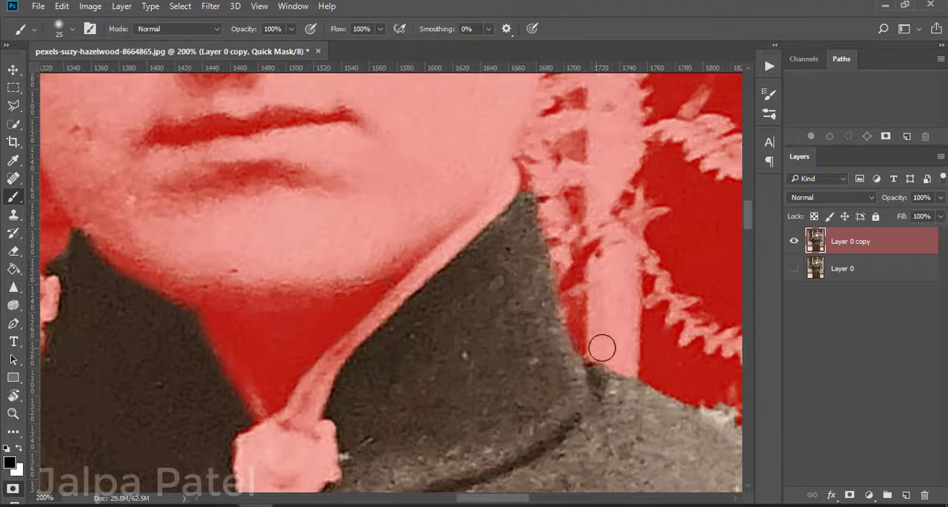
mouse_move(719, 390)
left_mouse_down()
mouse_move(447, 315)
mouse_move(551, 362)
mouse_move(616, 356)
left_mouse_up()
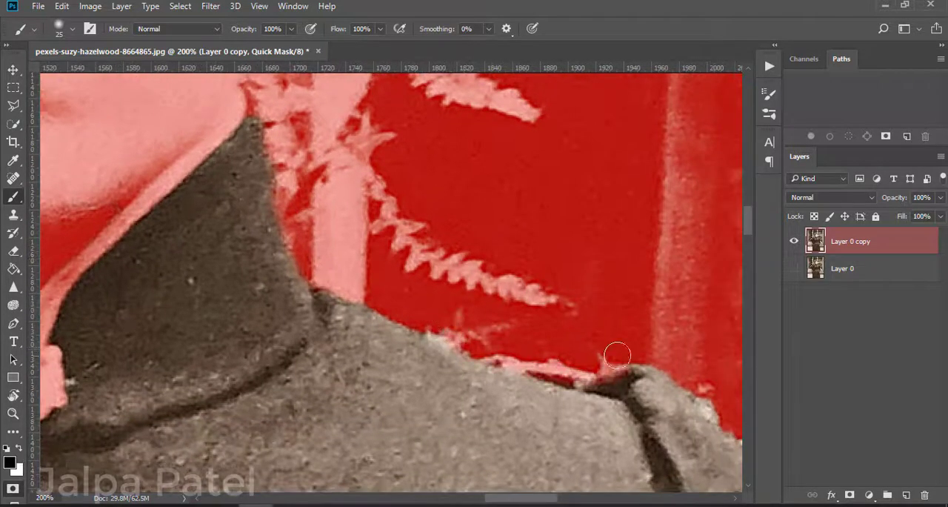
Step: Try to paint out the background along the right shoulder edge, and undo those strokes
key("e")
key("b")
left_click_drag(498, 396, 164, 325)
mouse_move(347, 295)
left_mouse_down()
mouse_move(376, 341)
mouse_move(432, 377)
mouse_move(446, 405)
mouse_move(418, 389)
left_mouse_up()
key("q")
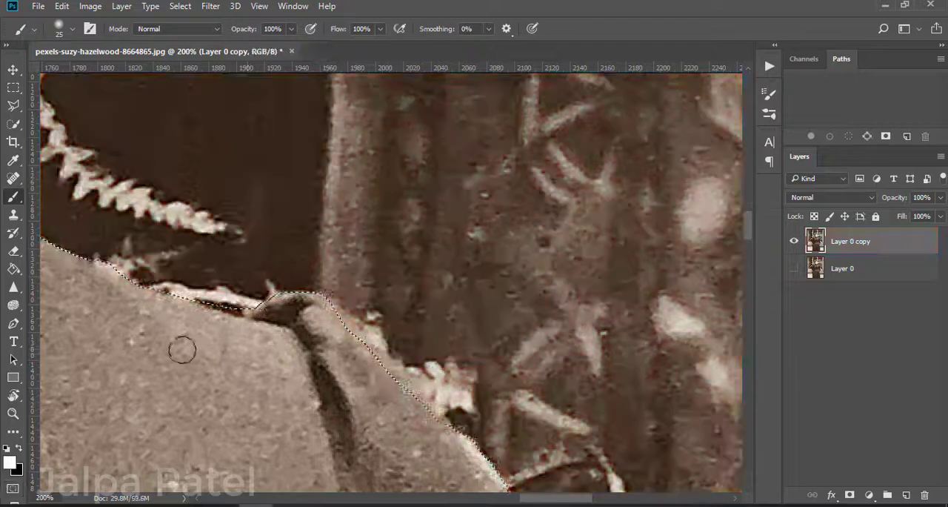
key("q")
key("ctrl+alt+z")
key("ctrl+alt+z")
key("ctrl+alt+z")
scroll(312, 363, "right", 2)
key("q")
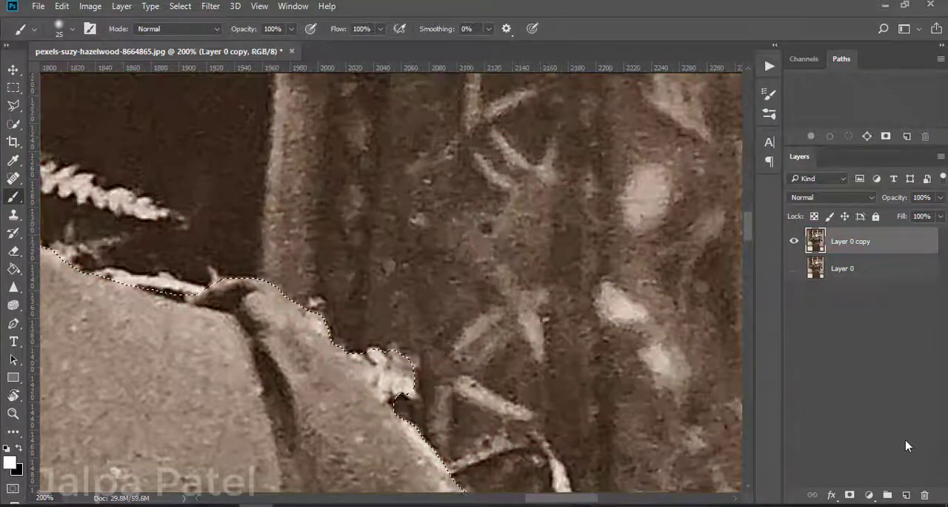
Step: Paint the fern and light fringe out of the selection along the right shoulder and top of the sleeve
key("q")
mouse_move(389, 367)
left_mouse_down()
mouse_move(406, 398)
mouse_move(378, 369)
left_mouse_up()
mouse_move(357, 385)
left_mouse_down()
mouse_move(290, 350)
mouse_move(78, 167)
left_mouse_up()
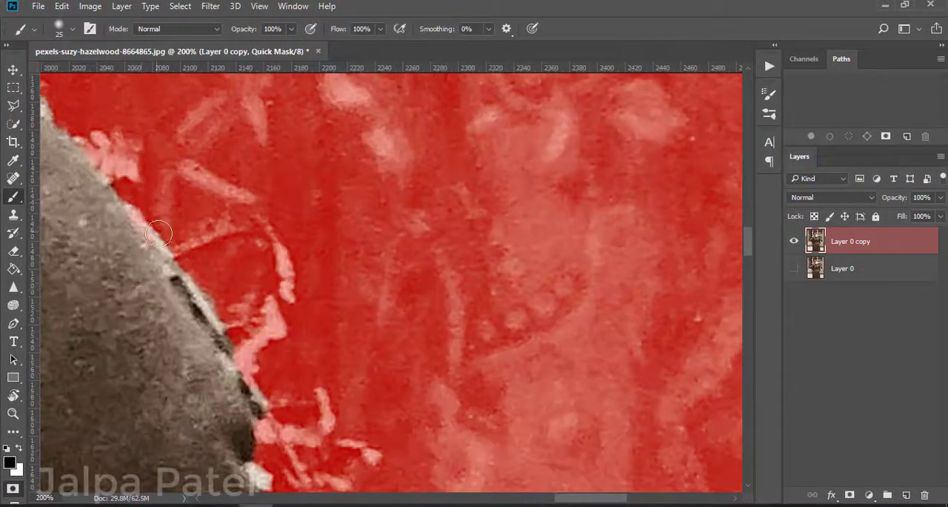
left_click_drag(144, 216, 215, 317)
left_click_drag(310, 358, 330, 408)
Step: Paint out the leaf remnants along the outer edge of the right upper sleeve in the quick mask
mouse_move(289, 440)
left_mouse_down()
mouse_move(328, 347)
mouse_move(334, 247)
left_mouse_up()
left_click_drag(326, 305, 336, 331)
scroll(348, 300, "down", 9)
scroll(363, 309, "up", 2)
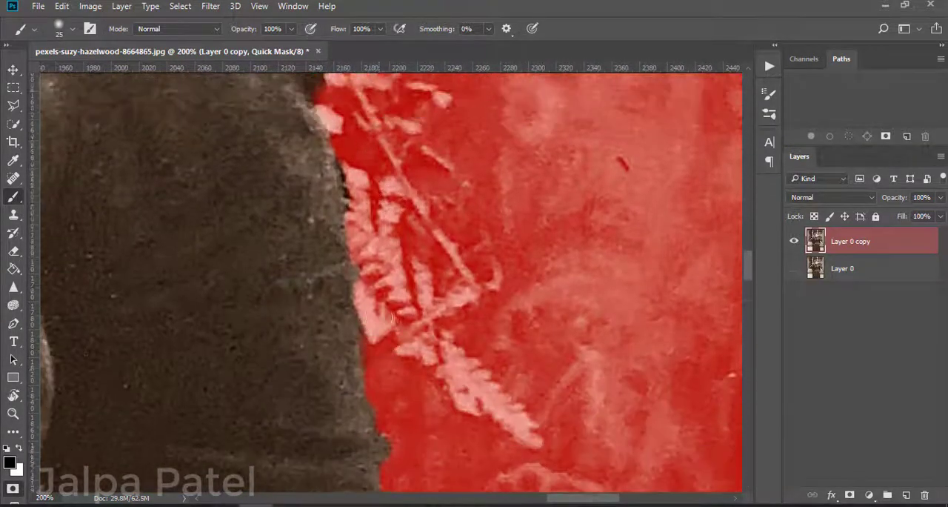
mouse_move(359, 286)
left_mouse_down()
mouse_move(365, 326)
mouse_move(349, 187)
mouse_move(349, 227)
mouse_move(370, 278)
mouse_move(370, 331)
mouse_move(336, 278)
mouse_move(331, 299)
mouse_move(345, 386)
left_mouse_up()
Step: Paint the plant fragments and dark background patch out of the selection along the outer edge of the right lower sleeve
scroll(350, 230, "up", 8)
scroll(350, 374, "down", 14)
scroll(416, 431, "down", 8)
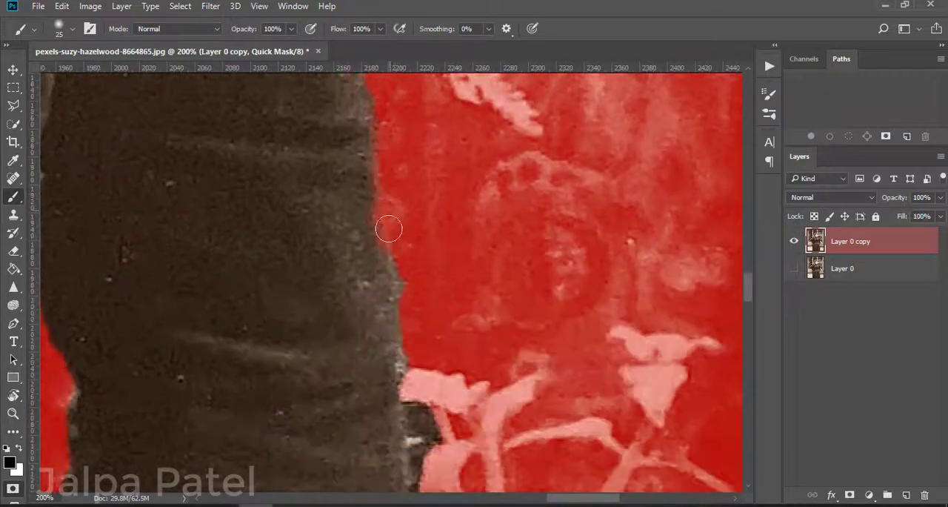
scroll(391, 223, "down", 9)
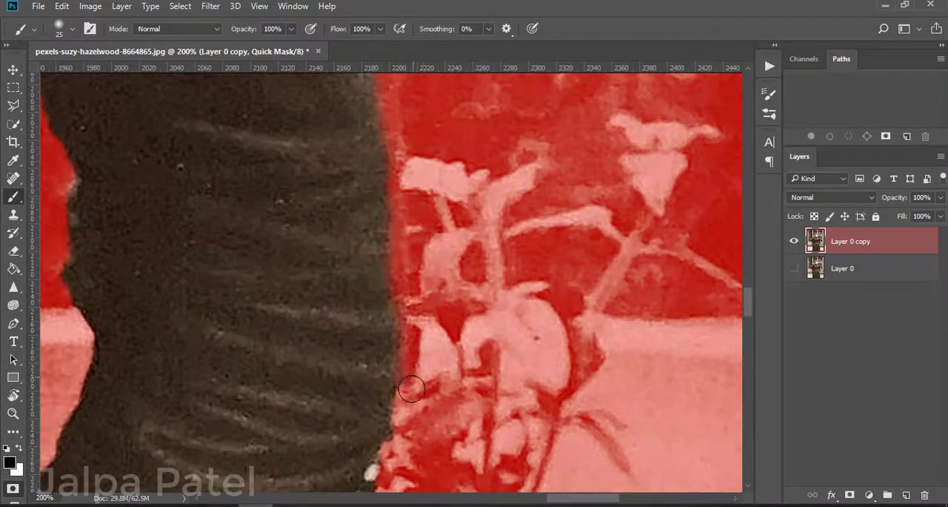
scroll(411, 389, "down", 10)
scroll(378, 196, "down", 3)
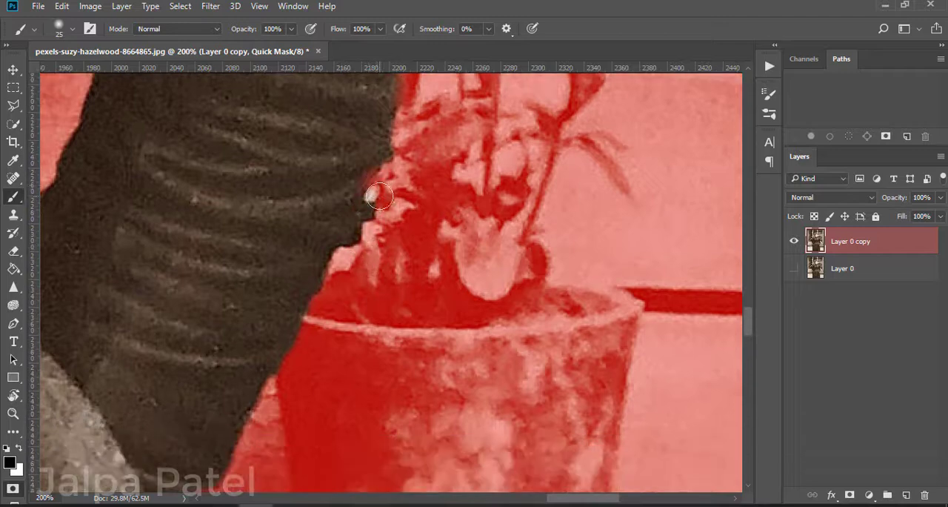
scroll(383, 194, "down", 15)
Step: Refine the skirt's right edge below the hand with the Eraser and inspect the edge down to the hem
key("e")
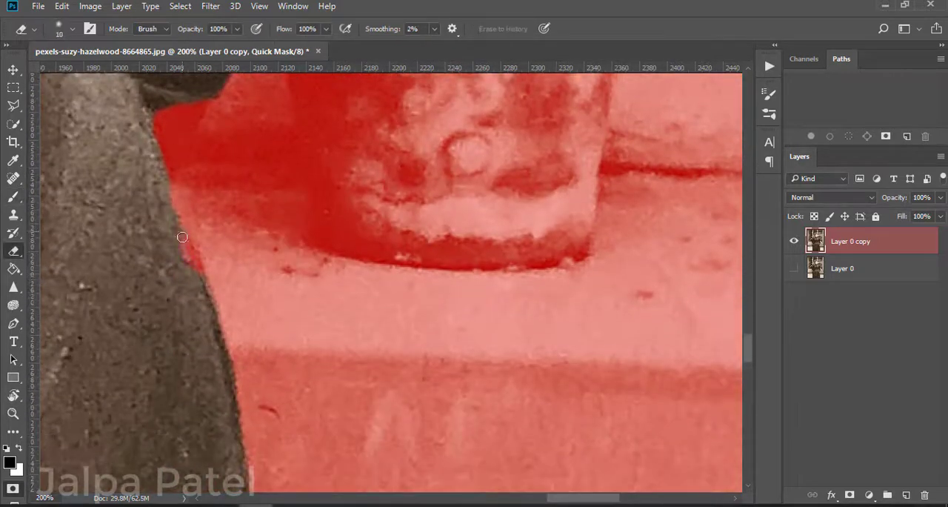
scroll(188, 244, "down", 15)
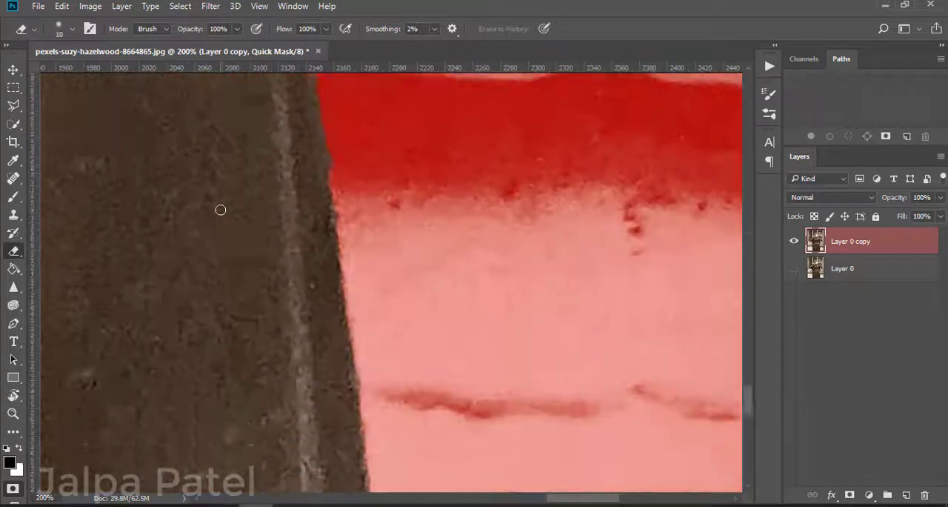
scroll(220, 205, "down", 5)
scroll(220, 205, "left", 10)
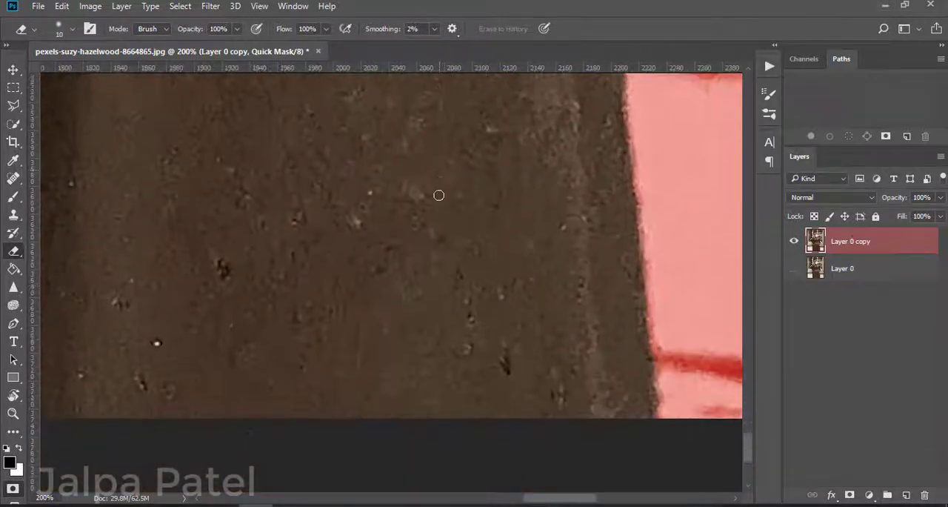
scroll(168, 231, "left", 20)
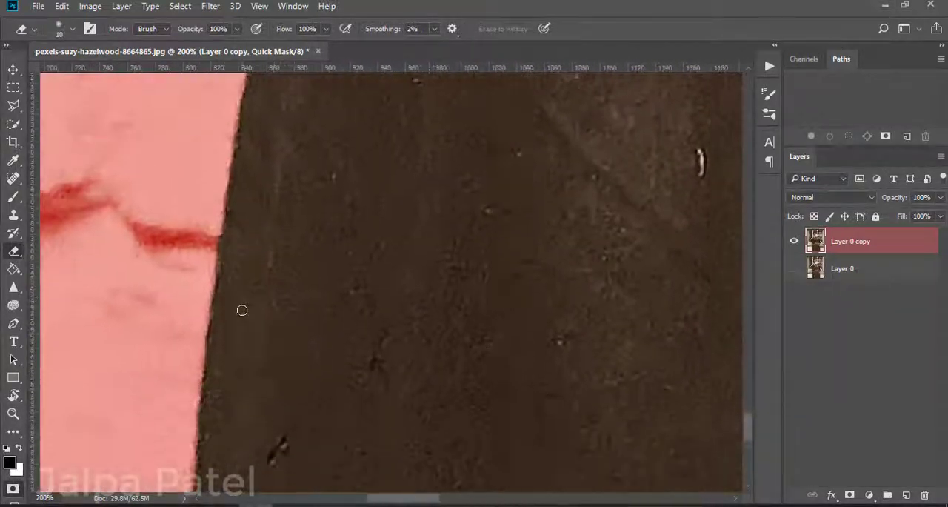
Step: Paint the dark background fragment out of the selection along the skirt's left edge
scroll(216, 301, "up", 10)
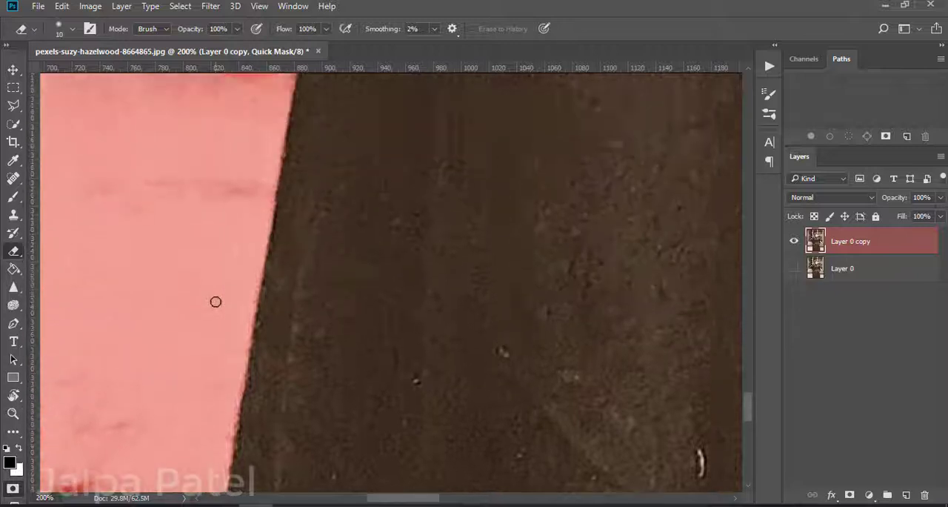
scroll(215, 302, "up", 5)
scroll(230, 232, "down", 5)
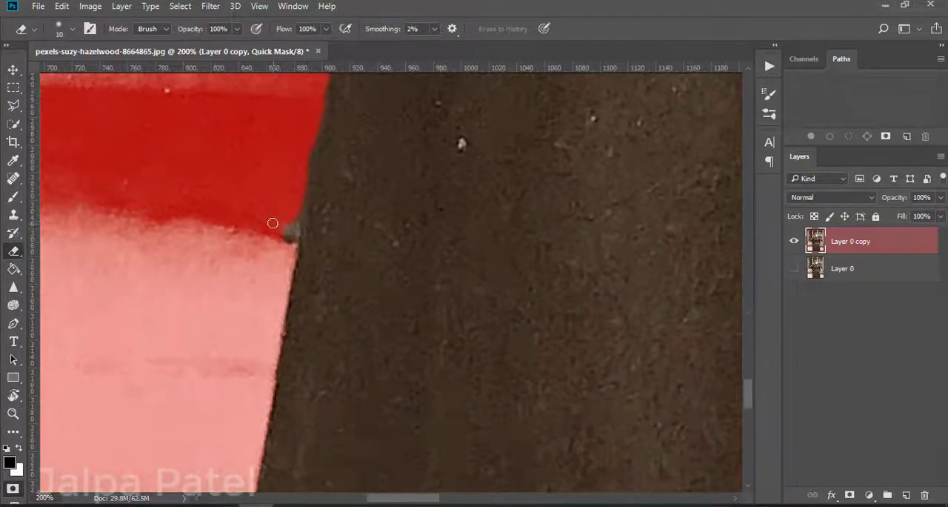
key("b")
scroll(284, 210, "up", 10)
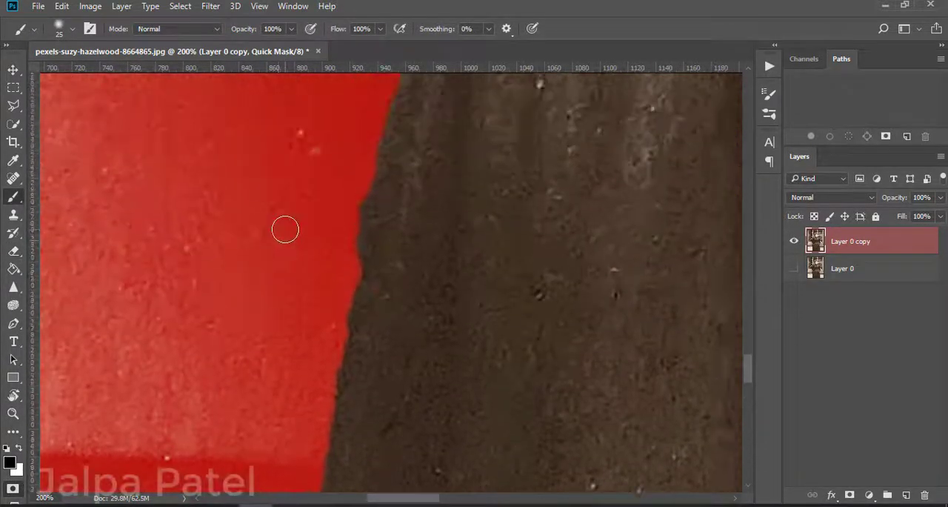
scroll(364, 288, "up", 6)
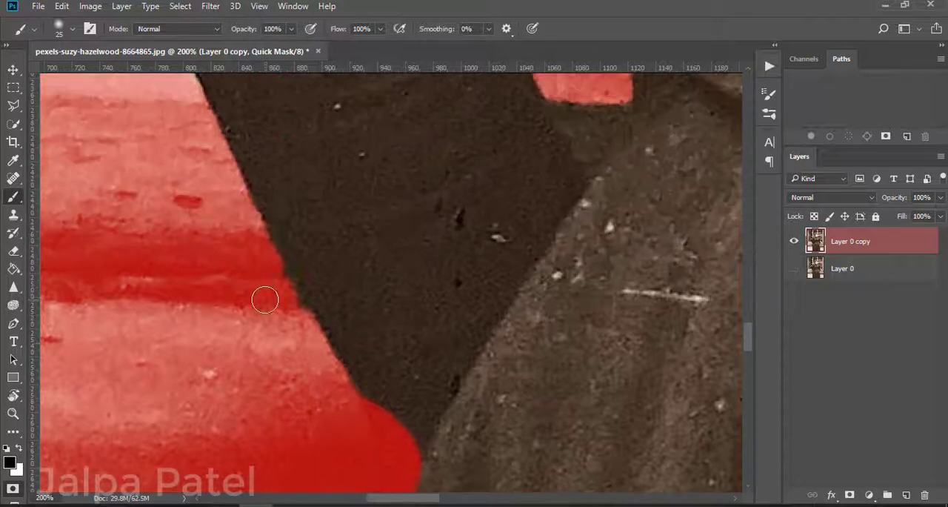
Step: Mask the light fringe along the left forearm with a size 15 brush and refine the sleeve's outer edge with the Eraser
scroll(275, 283, "up", 7)
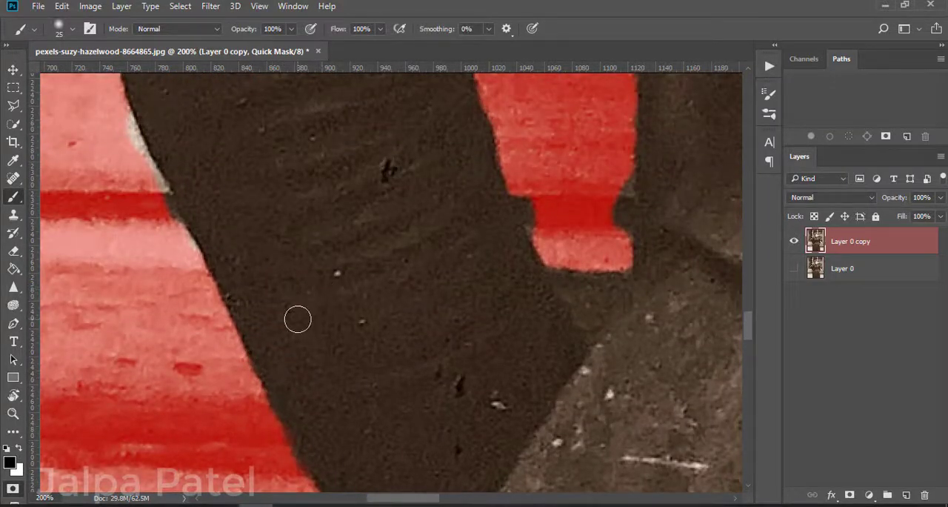
left_click_drag(171, 203, 192, 255)
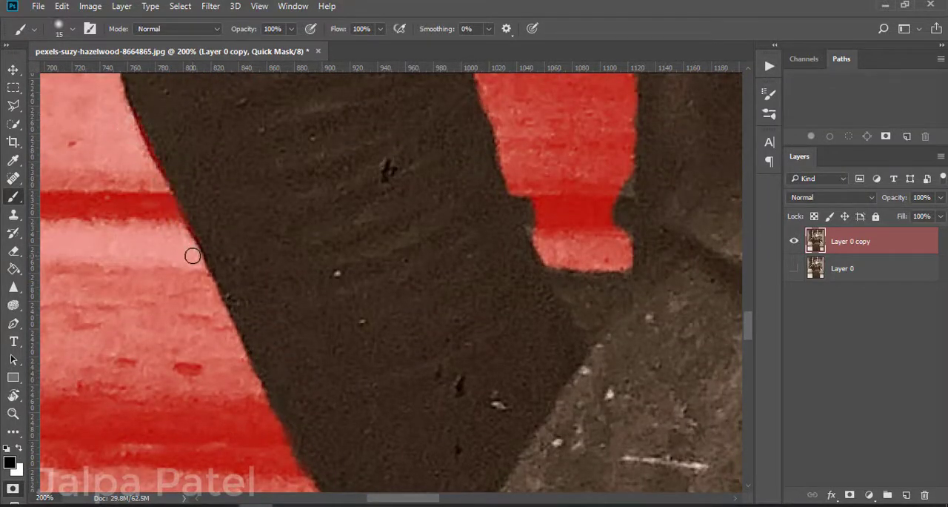
left_click(14, 250)
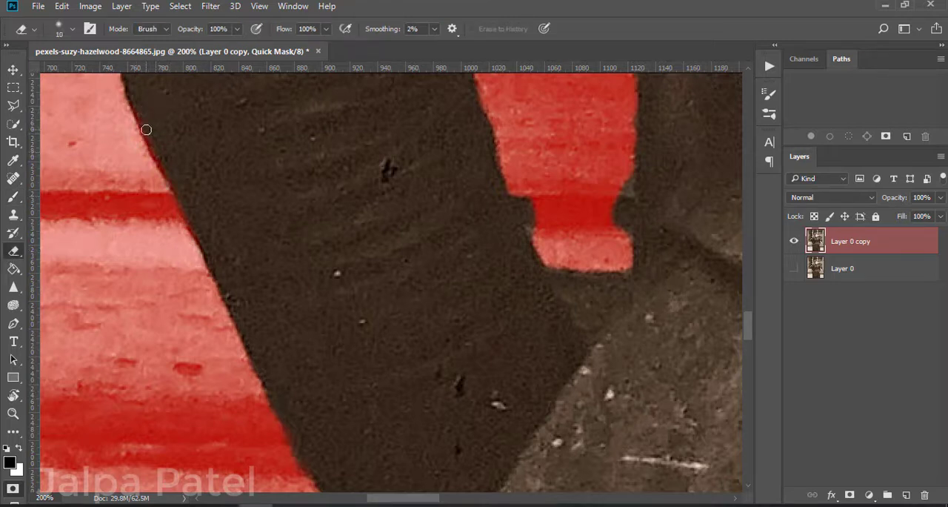
scroll(229, 203, "up", 2)
left_click_drag(190, 256, 279, 260)
scroll(284, 257, "up", 20)
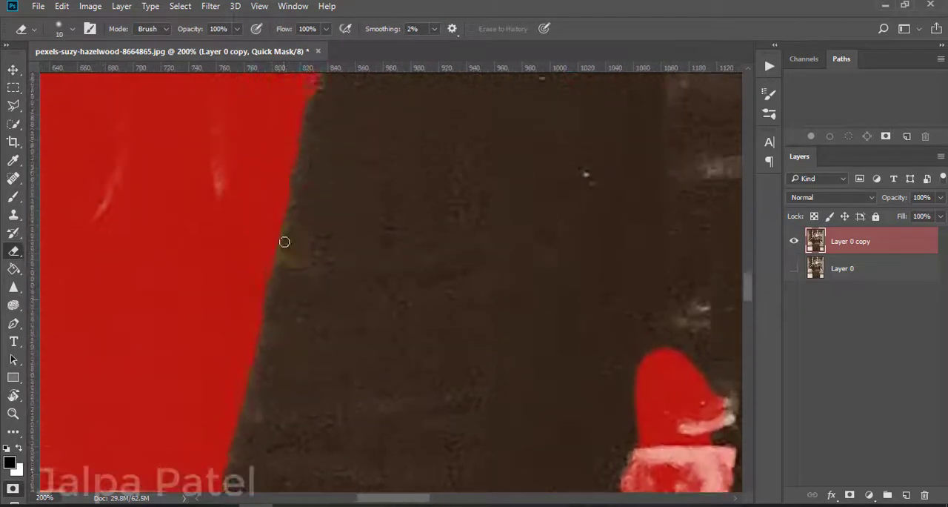
scroll(352, 236, "up", 3)
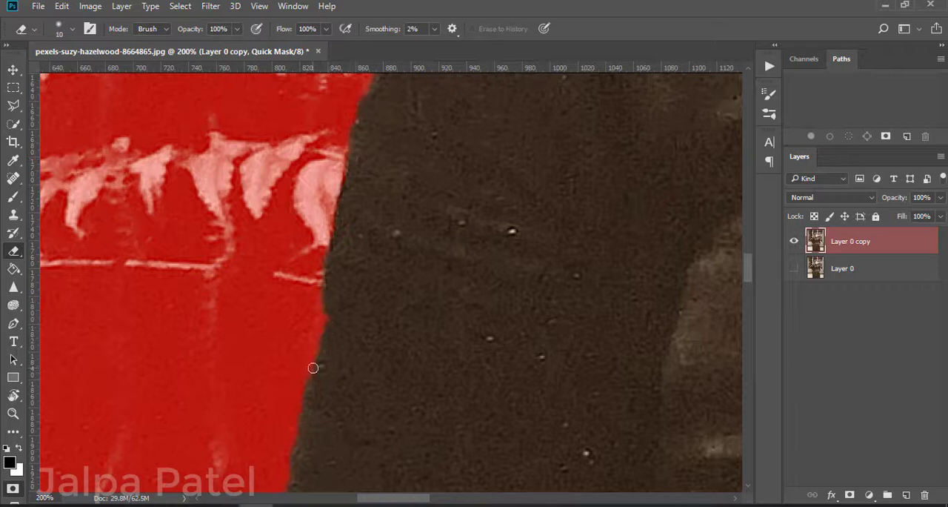
Step: Try to erase the mask along the outer edge of the left upper sleeve, and undo those strokes
left_click_drag(313, 367, 323, 304)
key("q")
key("q")
scroll(306, 331, "down", 4)
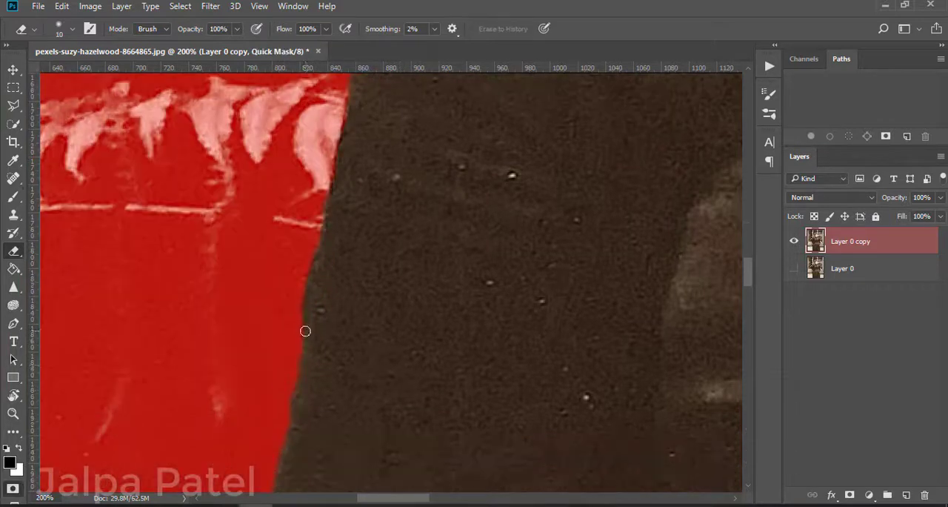
left_click_drag(285, 430, 284, 440)
key("ctrl+alt+z")
key("ctrl+alt+z")
key("ctrl+alt+z")
key("ctrl+alt+z")
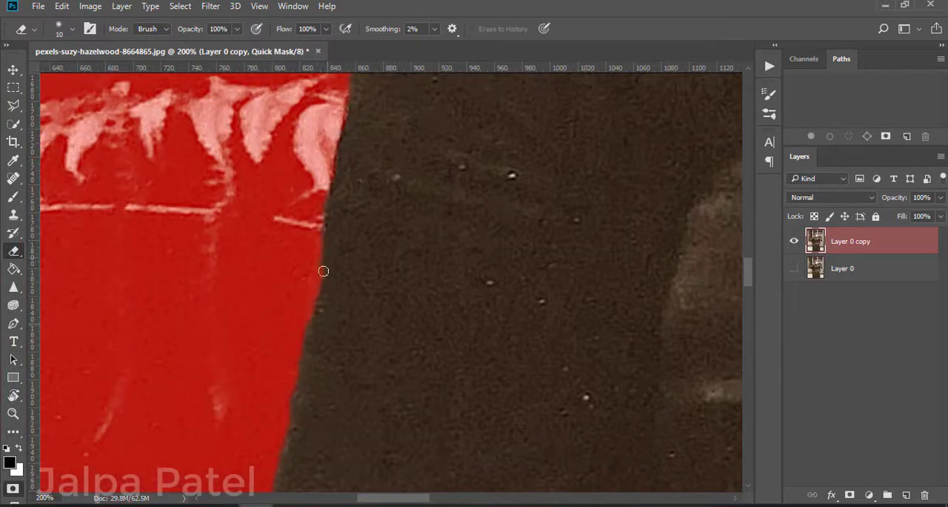
Step: Paint the fern remnants out of the selection along the outer edge of the left upper sleeve up to the shoulder
scroll(319, 277, "up", 10)
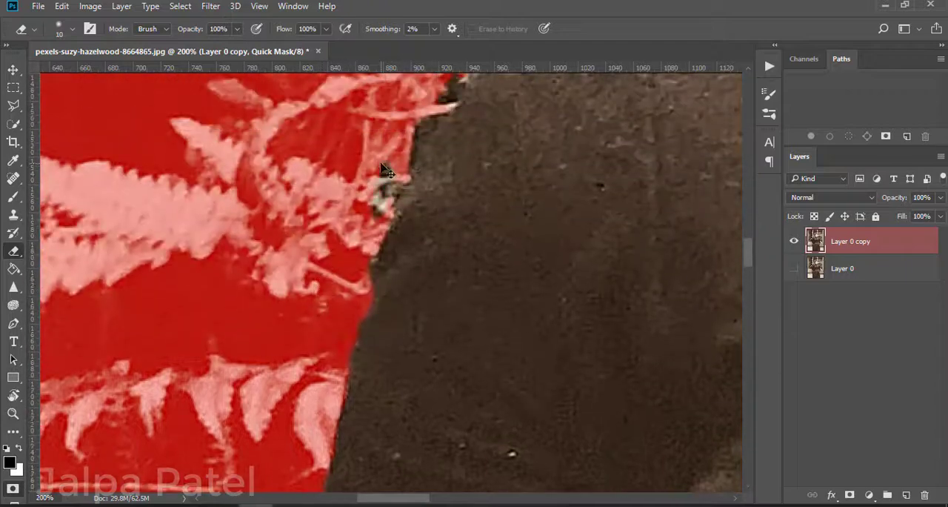
key("b")
mouse_move(386, 195)
left_mouse_down()
mouse_move(394, 125)
mouse_move(385, 252)
left_mouse_up()
scroll(404, 204, "up", 2)
left_click_drag(413, 203, 452, 141)
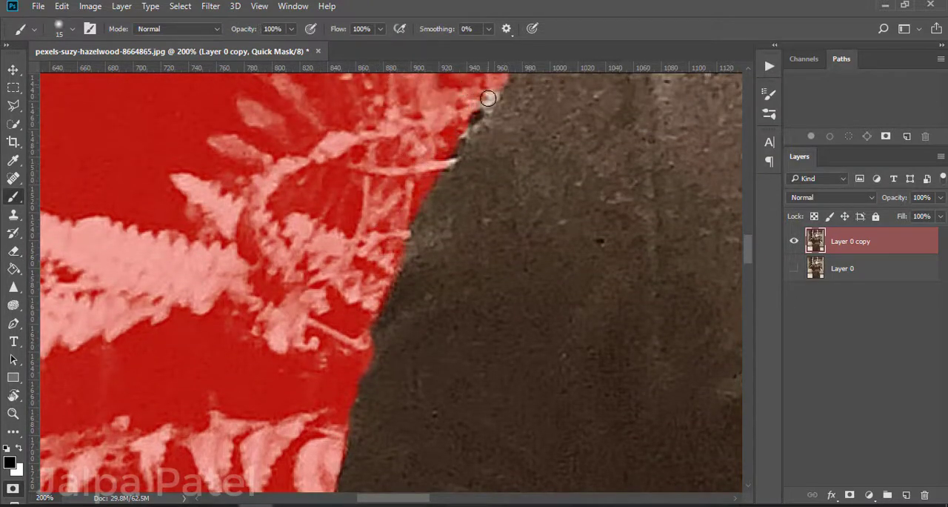
left_click_drag(488, 98, 417, 194)
Step: Try to paint out the background in the gap between the left arm and the waist, and undo those strokes
key("ctrl+minus")
key("ctrl+minus")
key("ctrl+plus")
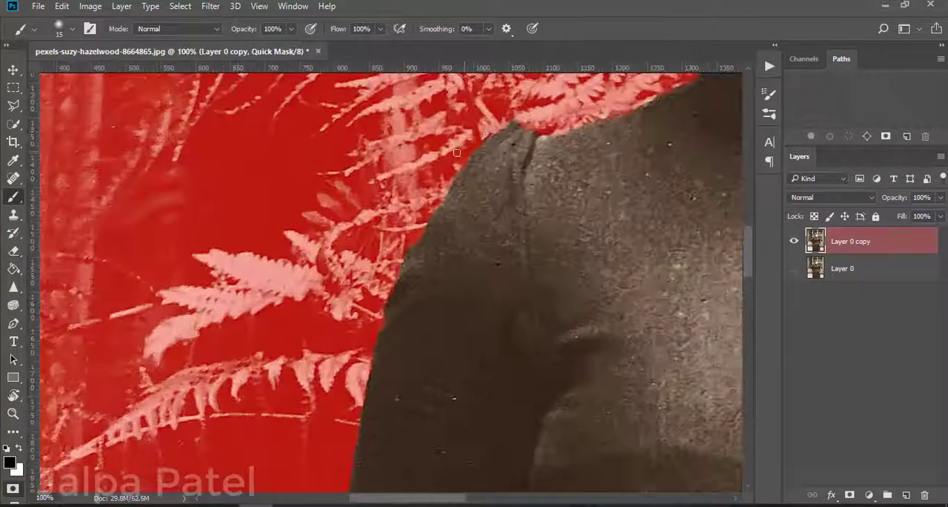
scroll(457, 153, "right", 9)
scroll(417, 170, "down", 10)
key("ctrl+minus")
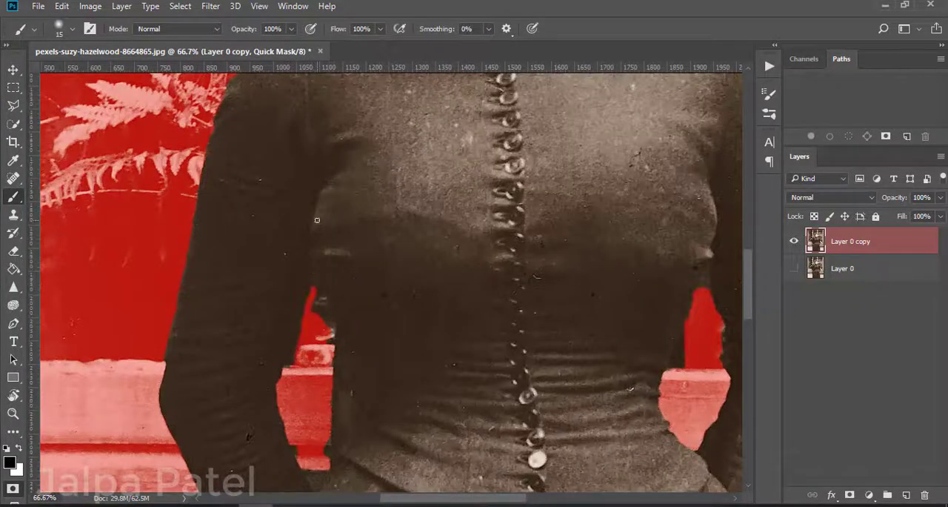
key("ctrl+alt+z")
key("ctrl+alt+z")
key("ctrl+alt+z")
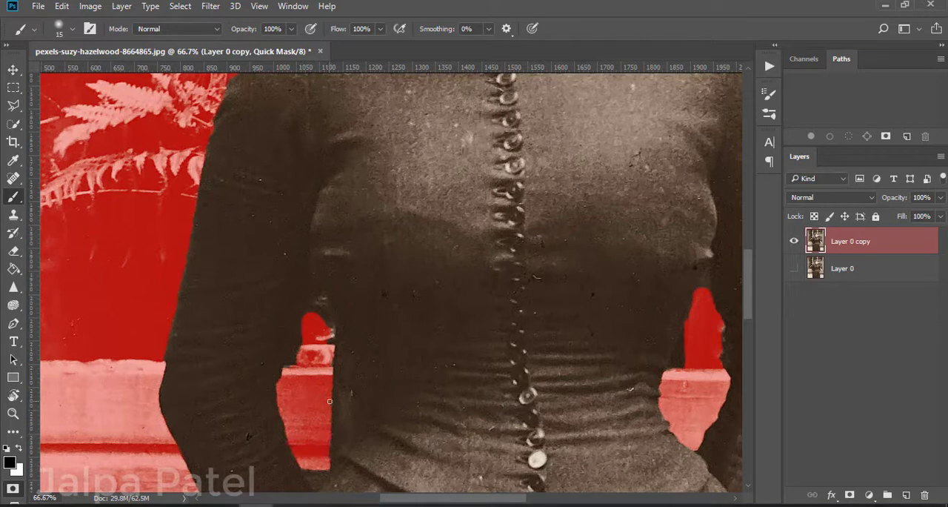
Step: Try to mask the inner edge of the left sleeve beside the waist gap with a size 25 brush, and erase those strokes
key("bracketright")
key("bracketright")
mouse_move(304, 348)
left_mouse_down()
mouse_move(297, 379)
mouse_move(292, 321)
mouse_move(295, 369)
left_mouse_up()
key("ctrl+alt+z")
mouse_move(309, 298)
left_mouse_down()
mouse_move(299, 356)
mouse_move(290, 336)
left_mouse_up()
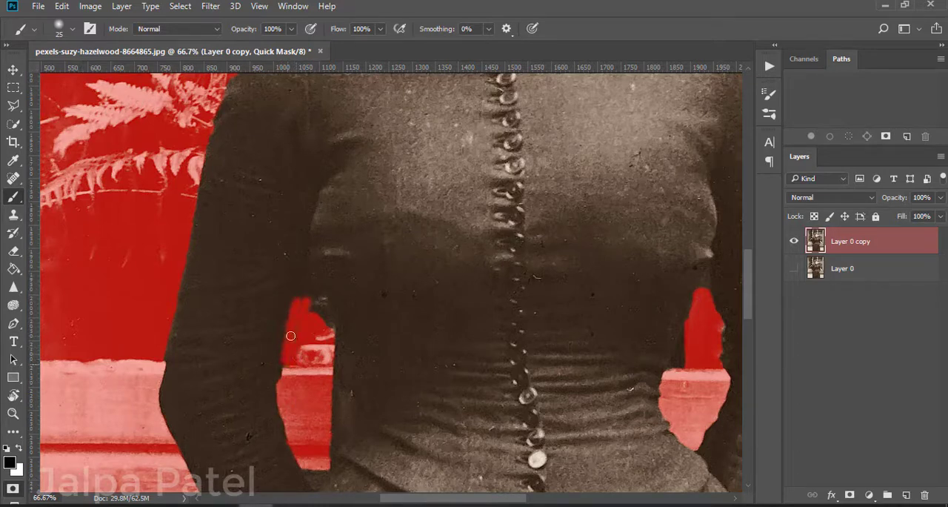
left_click_drag(300, 289, 273, 377)
scroll(291, 324, "down", 2)
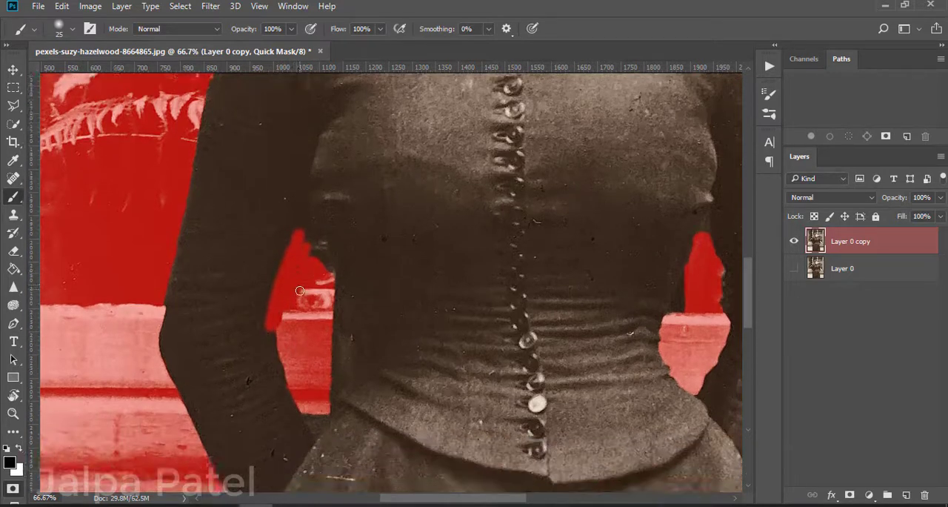
key("e")
left_click_drag(303, 230, 282, 358)
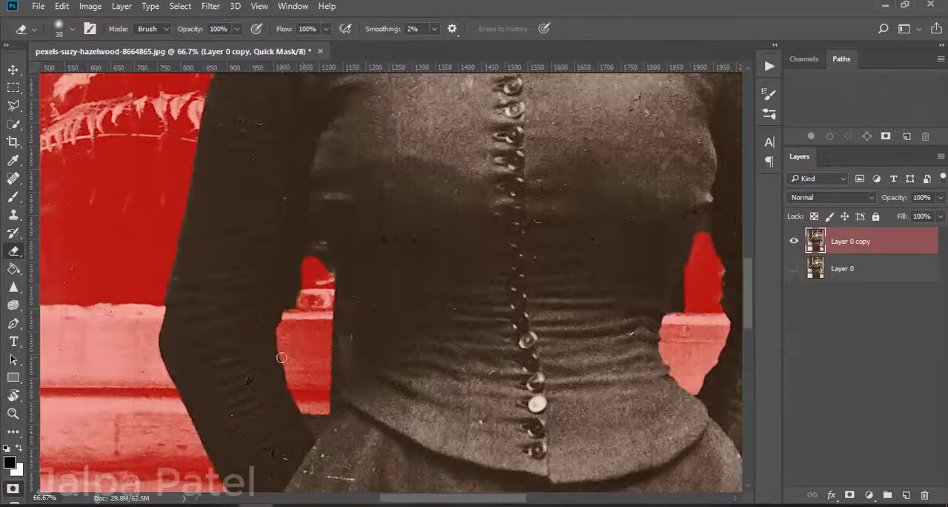
Step: Paint the background in both gaps between arms and waist into the quick mask, extending the left gap to its lower tip
key("b")
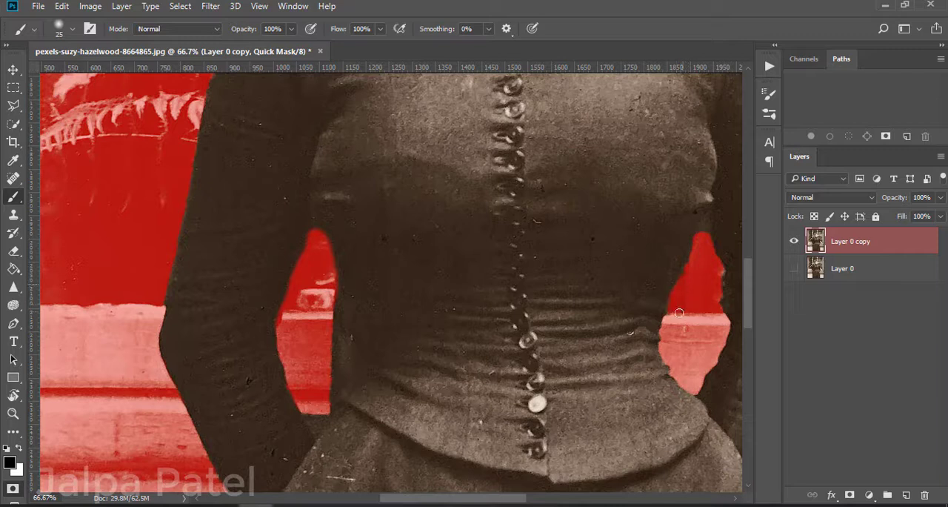
scroll(723, 321, "down", 1)
left_click_drag(325, 393, 317, 415)
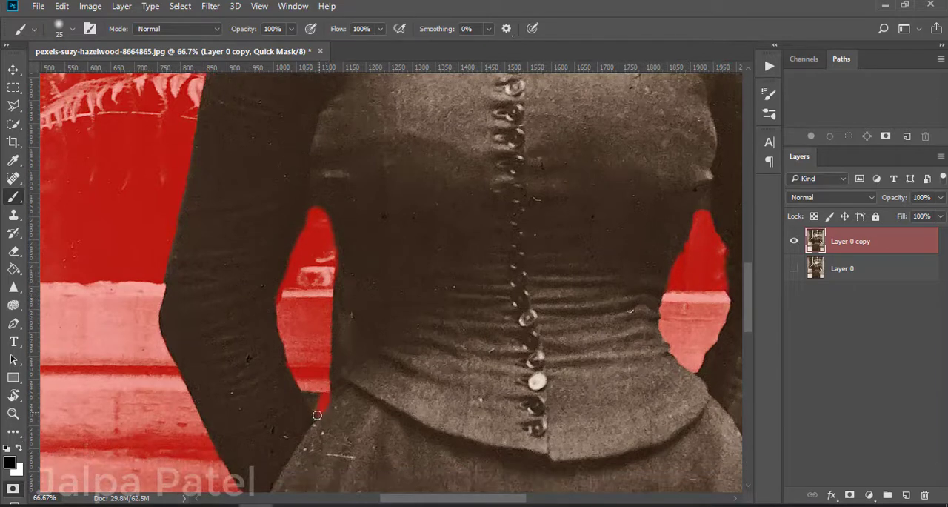
key("e")
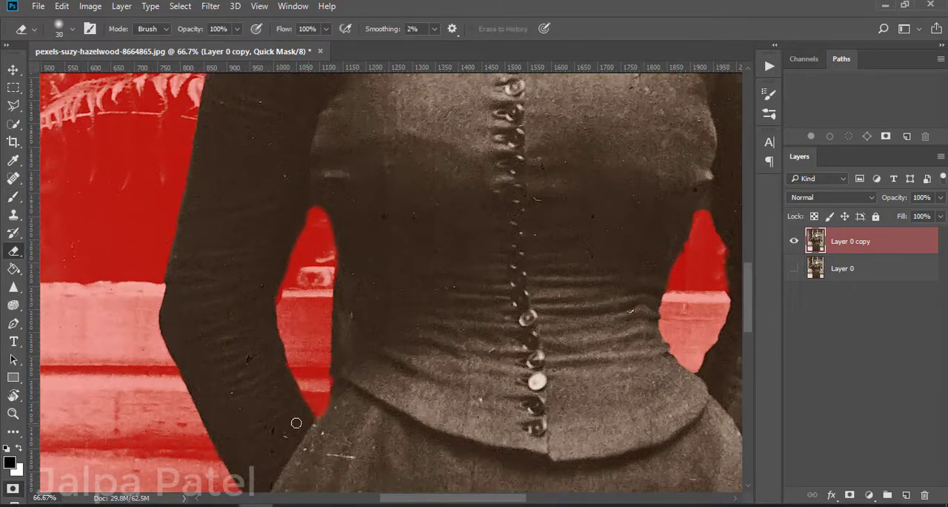
Step: Mask the dark background at the lower end of the right arm gap, tidy its edge, and extend the gap's upper tip
key("b")
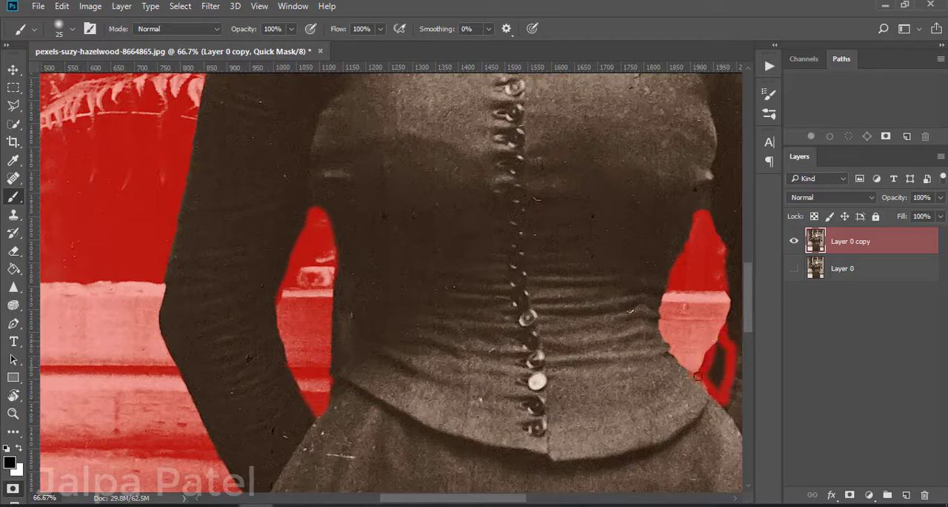
key("e")
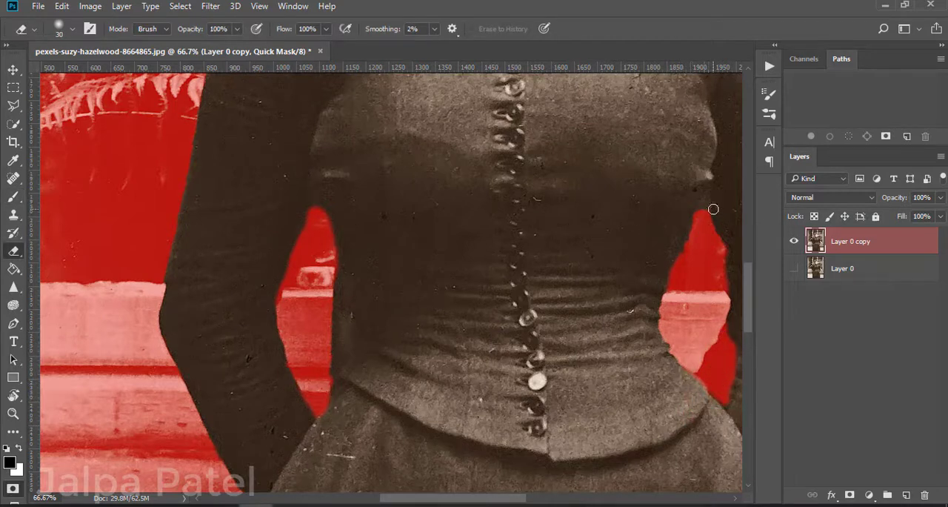
key("b")
Step: Check the whole dress selection by toggling Quick Mask off and on, and inspect the bodice and sleeves
key("ctrl+minus")
key("ctrl+minus")
key("ctrl+minus")
key("ctrl+minus")
key("ctrl+minus")
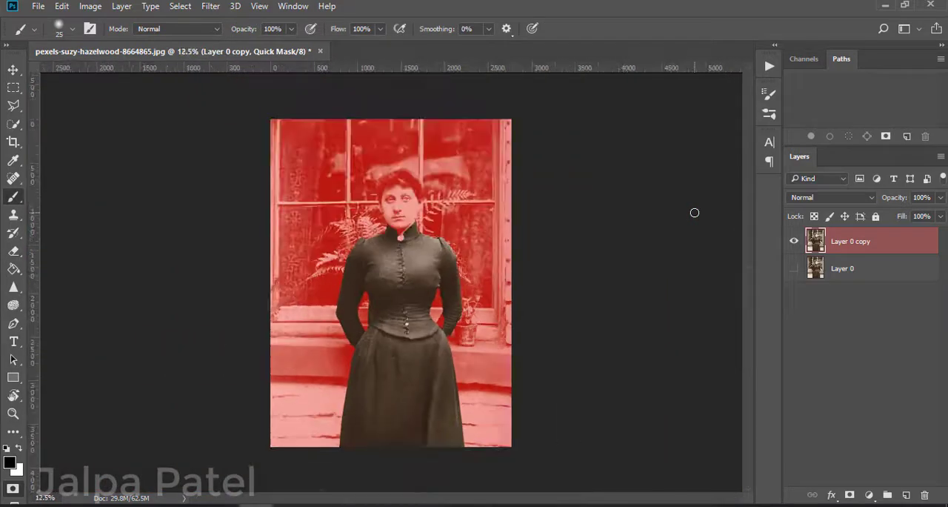
key("q")
key("q")
key("ctrl+plus")
key("ctrl+plus")
key("ctrl+plus")
Step: Touch up the dress mask along the sleeves and waist gaps, and convert the quick mask back into a selection
key("e")
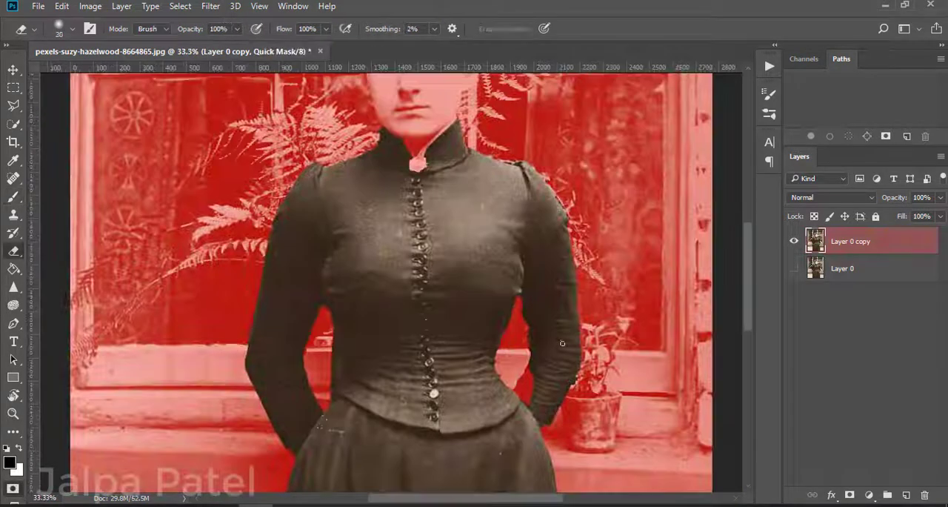
key("b")
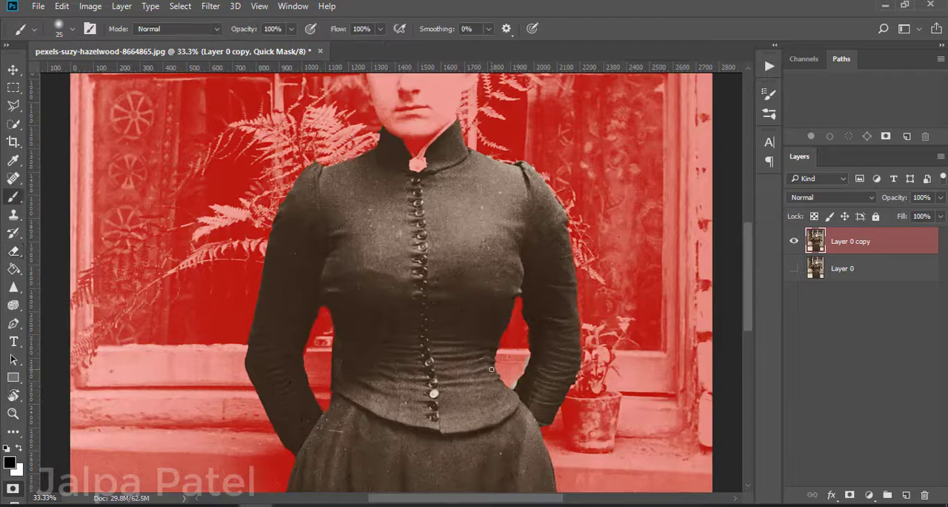
key("ctrl+plus")
key("ctrl+plus")
scroll(626, 484, "down", 2)
key("e")
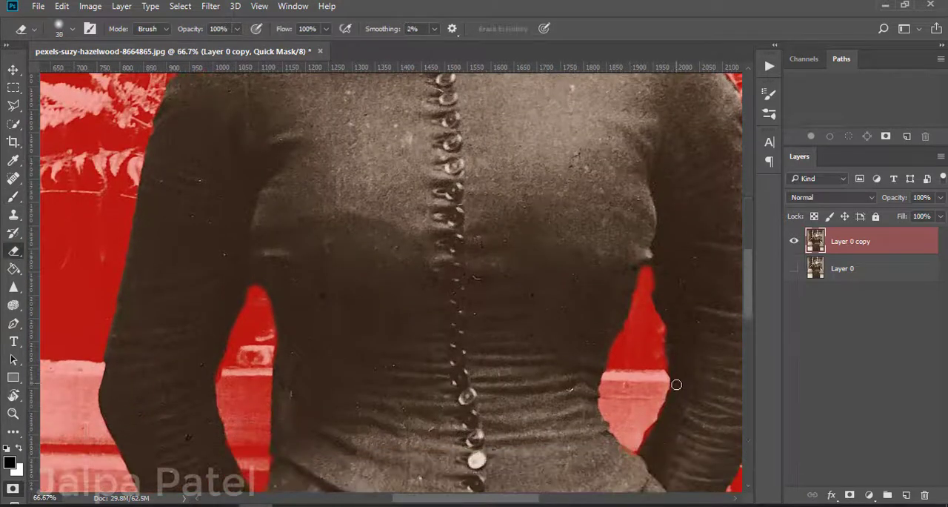
key("ctrl+minus")
key("ctrl+minus")
key("ctrl+minus")
key("ctrl+minus")
key("ctrl+minus")
key("ctrl+minus")
key("q")
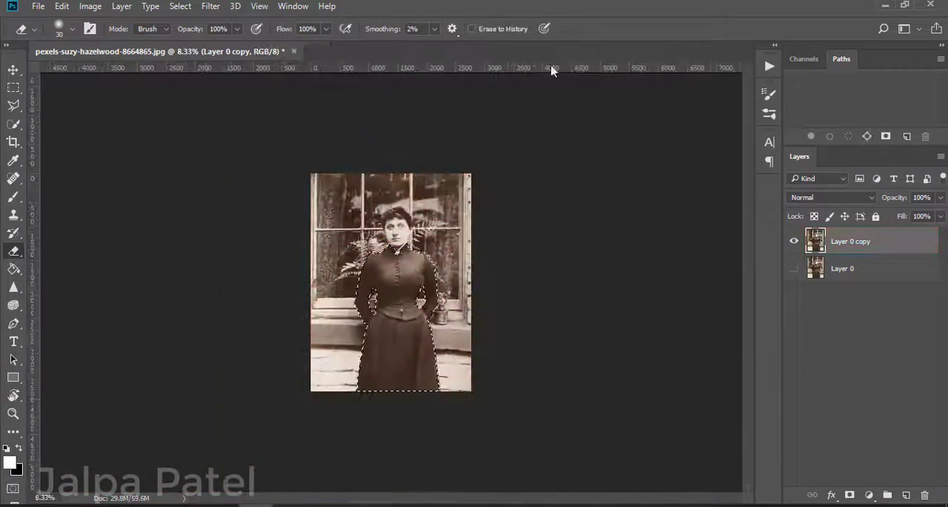
Step: Add a cyan-blue Solid Color fill layer over the dress selection and set its blend mode to Soft Light
left_click(869, 495)
left_click(855, 198)
left_click(690, 144)
left_click_drag(721, 251, 721, 184)
left_click(674, 124)
left_click(692, 114)
left_click(659, 195)
left_click(675, 133)
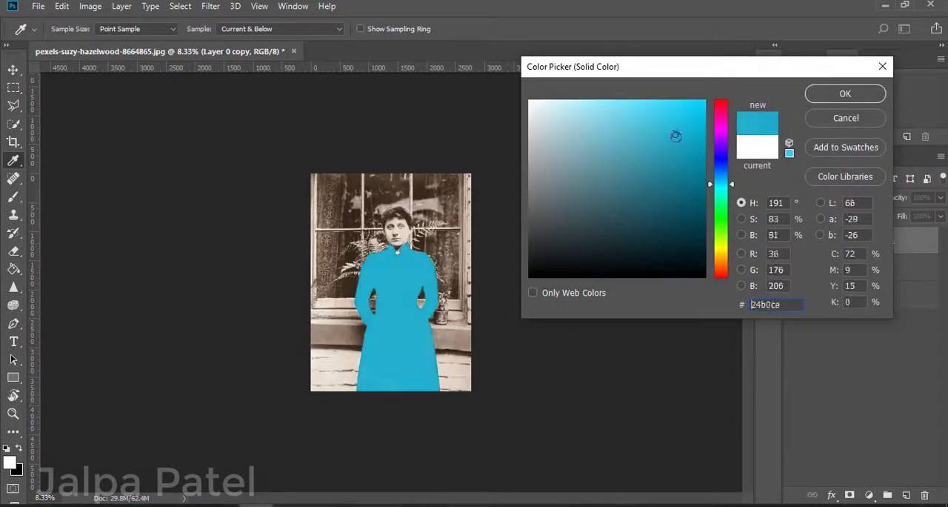
left_click(682, 139)
left_click(845, 94)
left_click(829, 197)
left_click(823, 332)
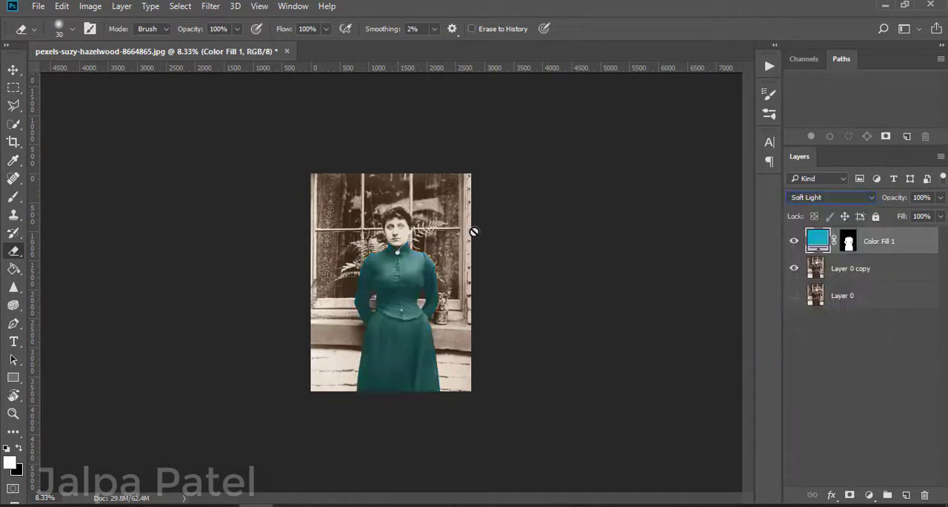
Step: On Layer 0 copy, quick-select the brooch and light collar trim, subtracting the surrounding collar and neck areas
key("ctrl+plus")
left_click(808, 270)
key("ctrl+plus")
key("ctrl+plus")
key("ctrl+plus")
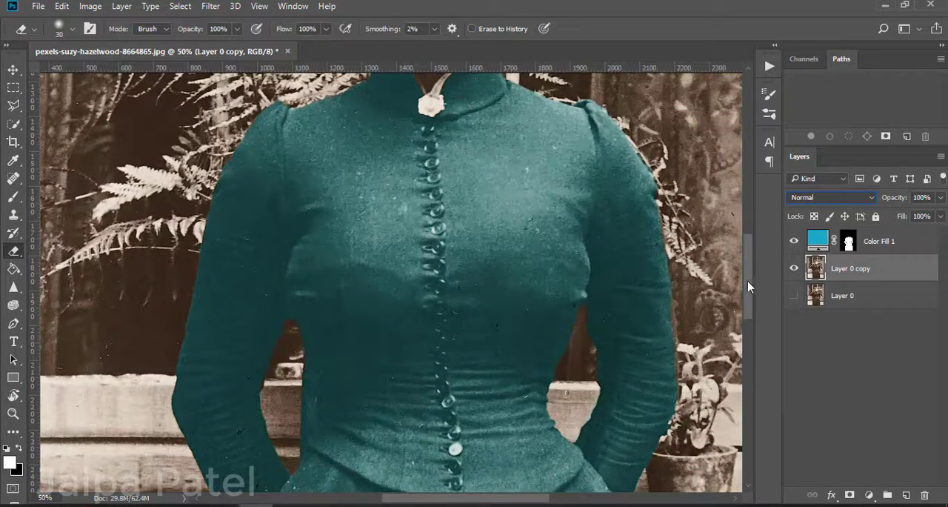
scroll(749, 286, "up", 5)
left_click(14, 123)
left_click_drag(434, 231, 485, 161)
left_click(423, 212, "alt")
left_click_drag(464, 236, 485, 197)
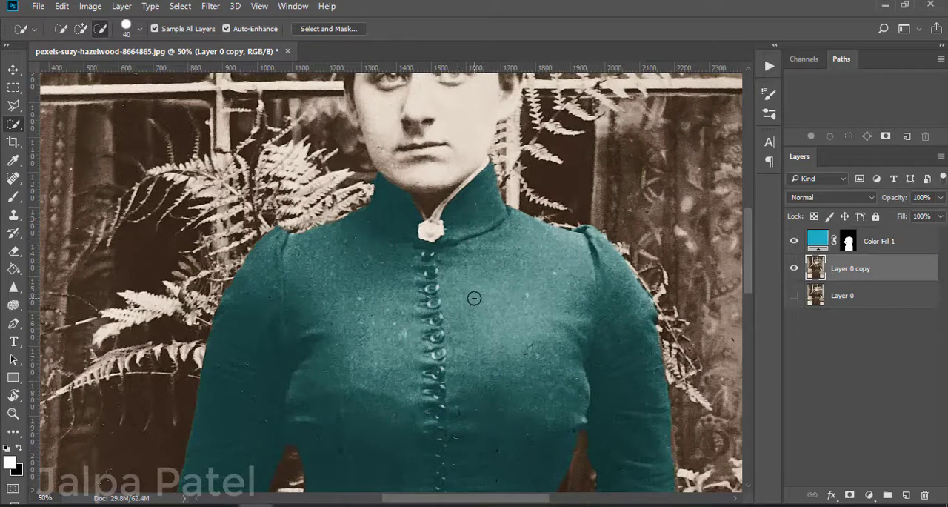
mouse_move(473, 180)
left_mouse_down()
mouse_move(438, 217)
mouse_move(433, 197)
left_mouse_up()
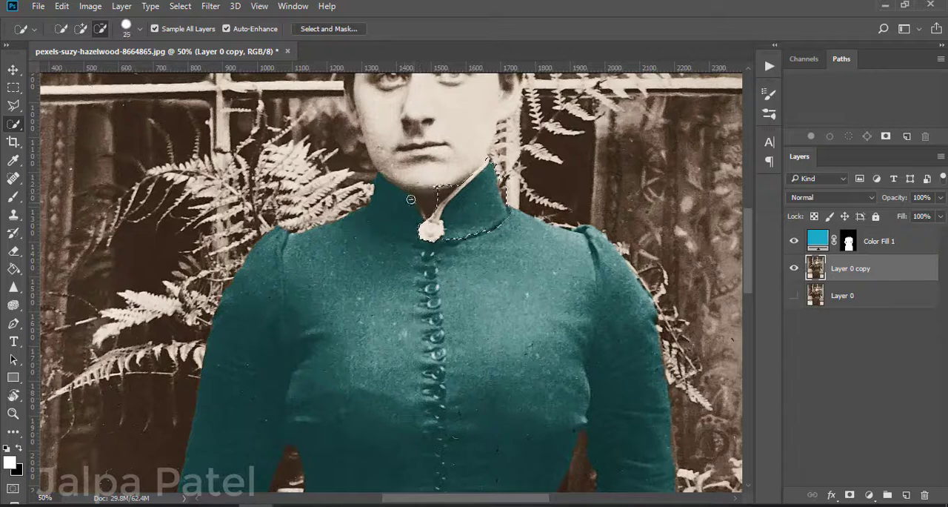
left_click_drag(476, 232, 512, 208)
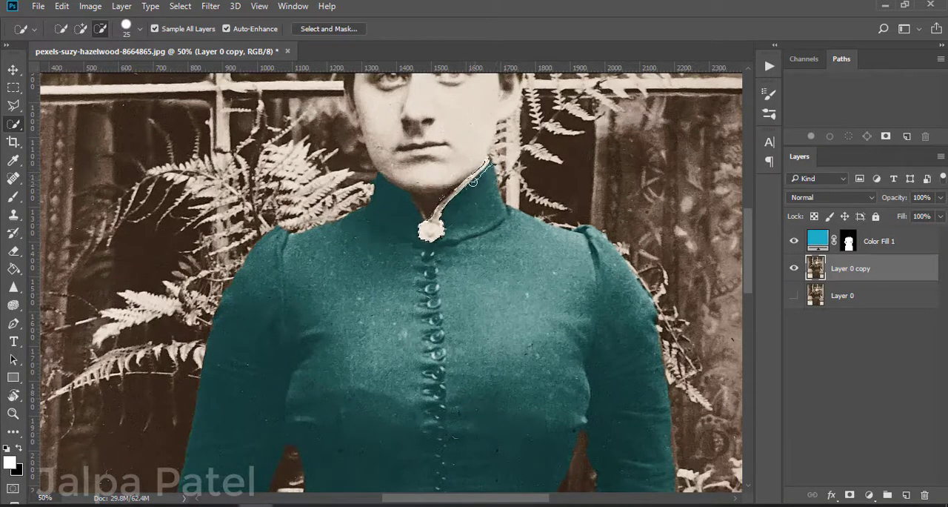
Step: Clean the edges of the collar trim and brooch in Quick Mask mode, and return to the selection
key("q")
scroll(398, 214, "up", 2)
left_click_drag(398, 213, 218, 452)
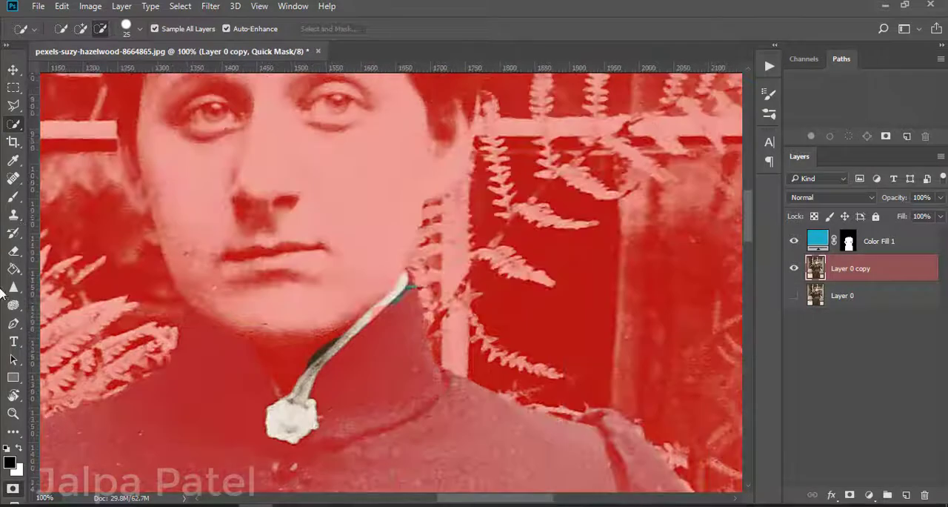
left_click(13, 197)
left_click(13, 251)
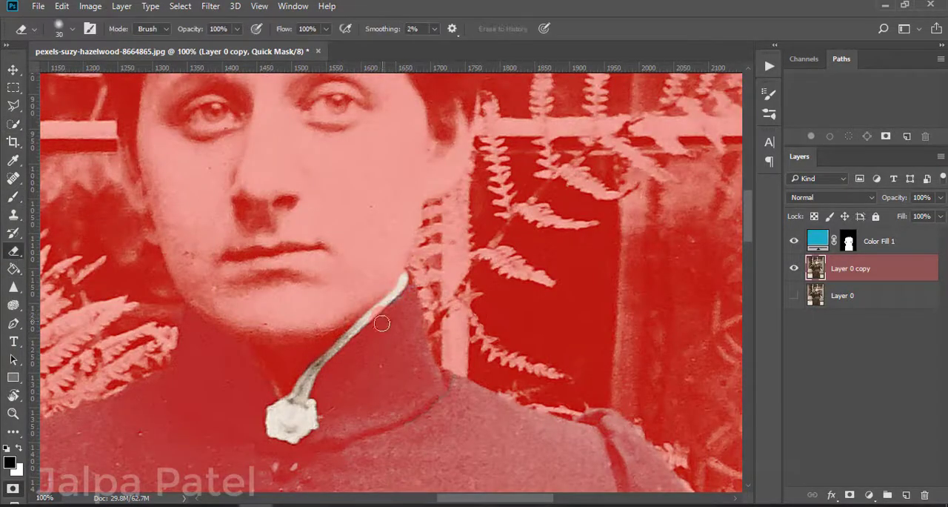
left_click(12, 487)
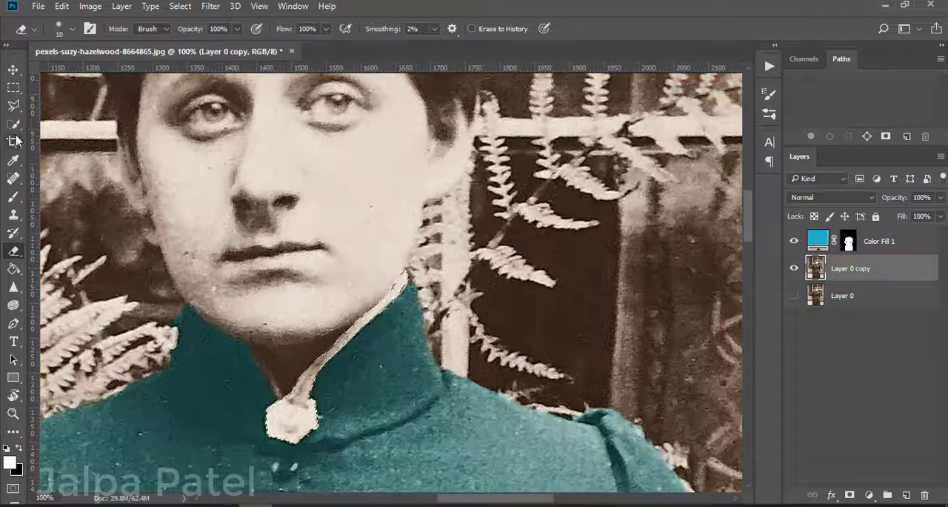
Step: Refine the trim and brooch selection with Select and Mask, and add a red Solid Color fill layer in Soft Light
key("alt+ctrl+r")
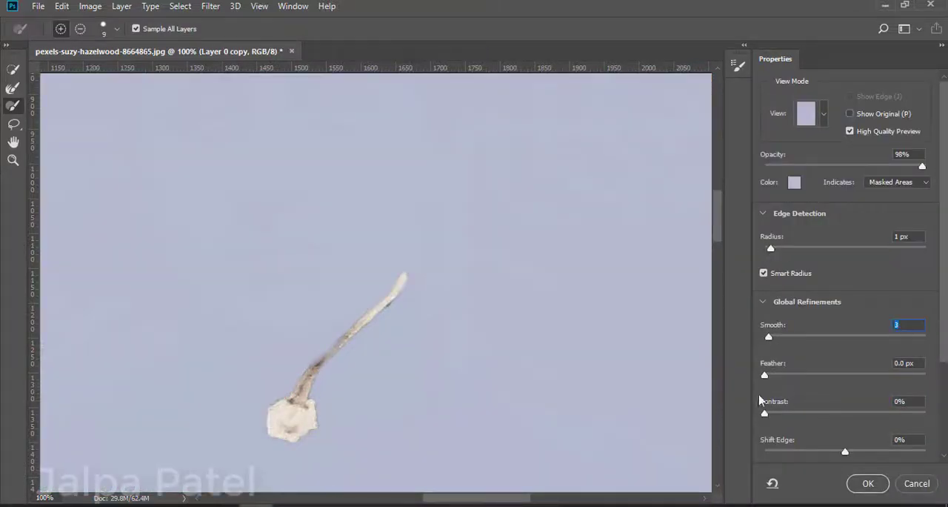
left_click(868, 483)
left_click(869, 495)
left_click(830, 195)
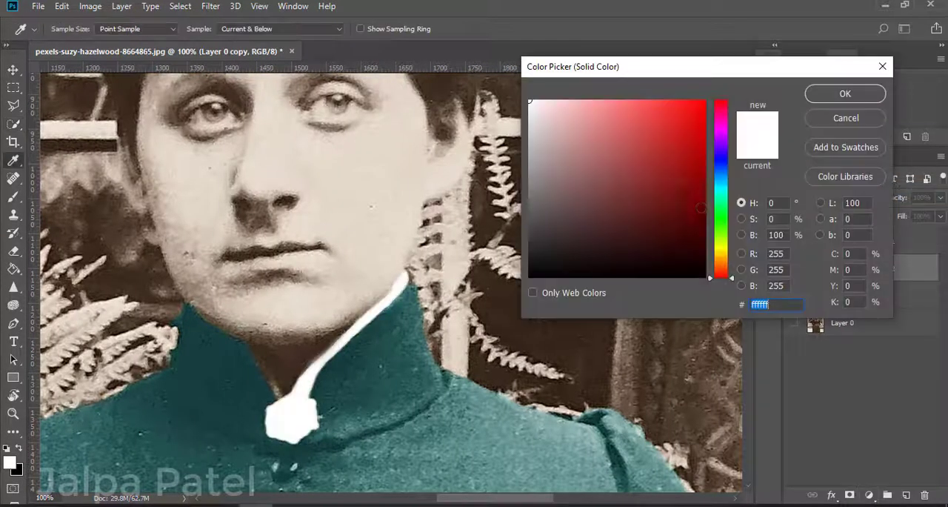
key("Return")
left_click(830, 197)
left_click(804, 224)
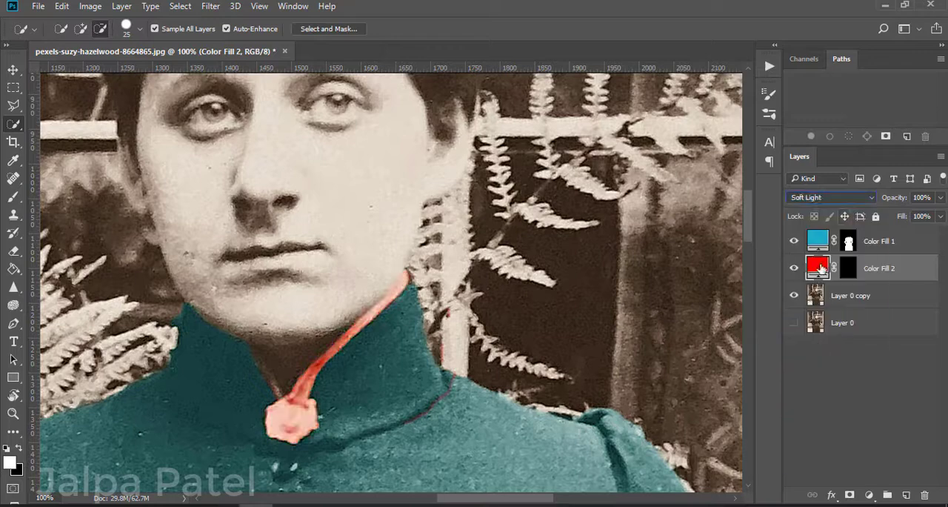
Step: Try a blue fill for the trim and brooch, testing Hard Light and other blend modes
double_click(820, 265)
left_click(842, 94)
left_click(830, 197)
left_click(808, 361)
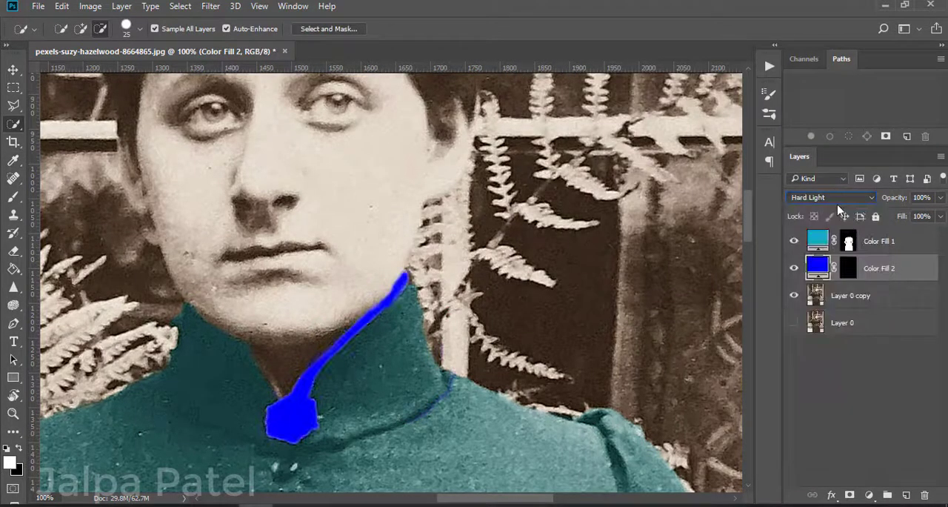
double_click(820, 268)
left_click(845, 94)
left_click(829, 197)
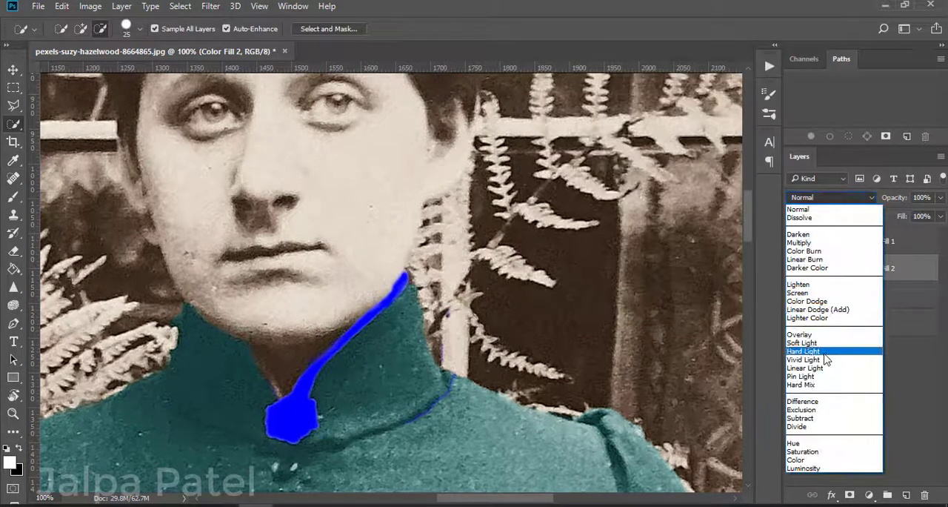
left_click(808, 347)
left_click(840, 198)
left_click(897, 371)
left_click(830, 197)
left_click(823, 200)
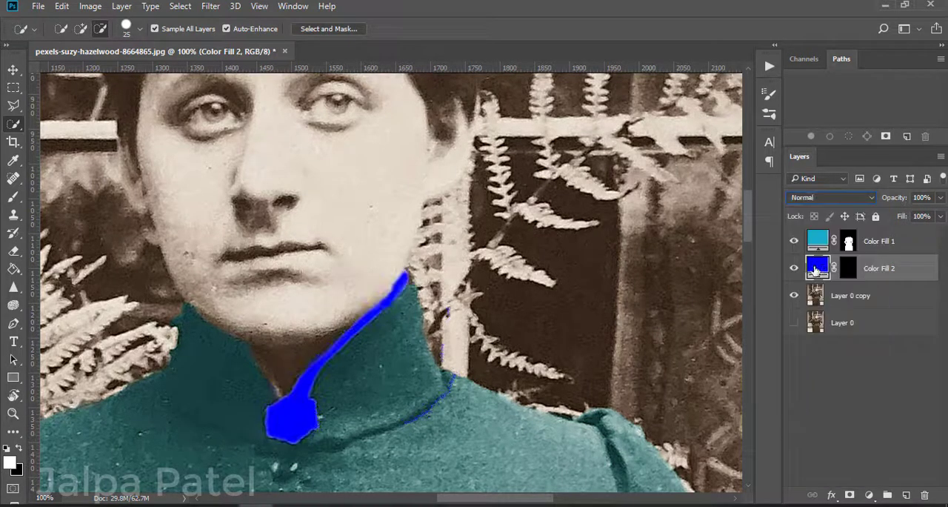
Step: Change the trim and brooch fill colour to white and set its blend mode to Soft Light
double_click(817, 267)
left_click(530, 100)
left_click(846, 93)
left_click(830, 197)
left_click(808, 346)
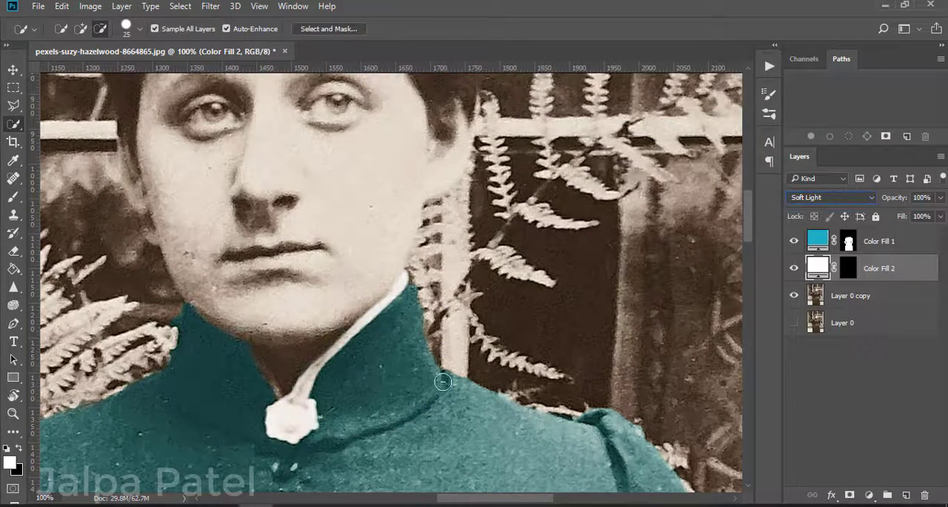
Step: Erase the stray fill beside the collar on the white fill layer's mask, and review the whole figure
key("e")
left_click(839, 269)
scroll(445, 386, "down", 5)
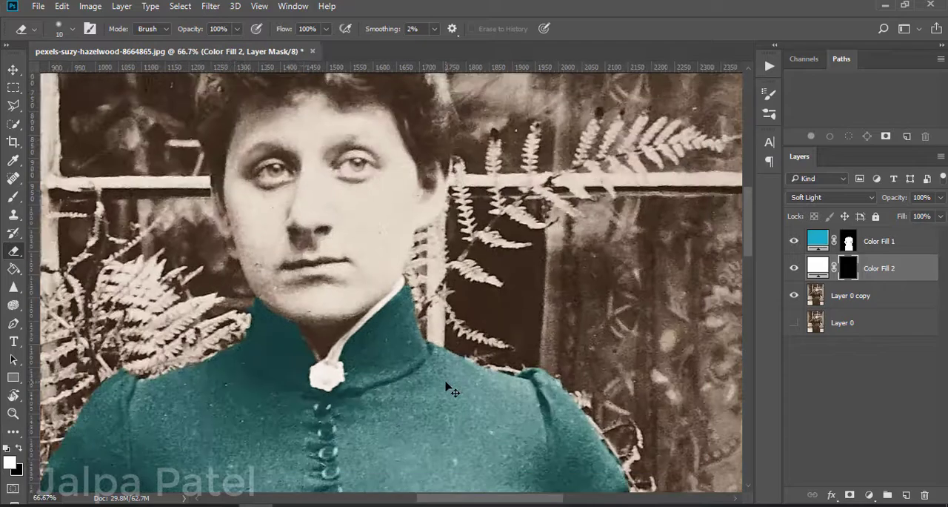
scroll(448, 387, "up", 3)
scroll(448, 387, "down", 4)
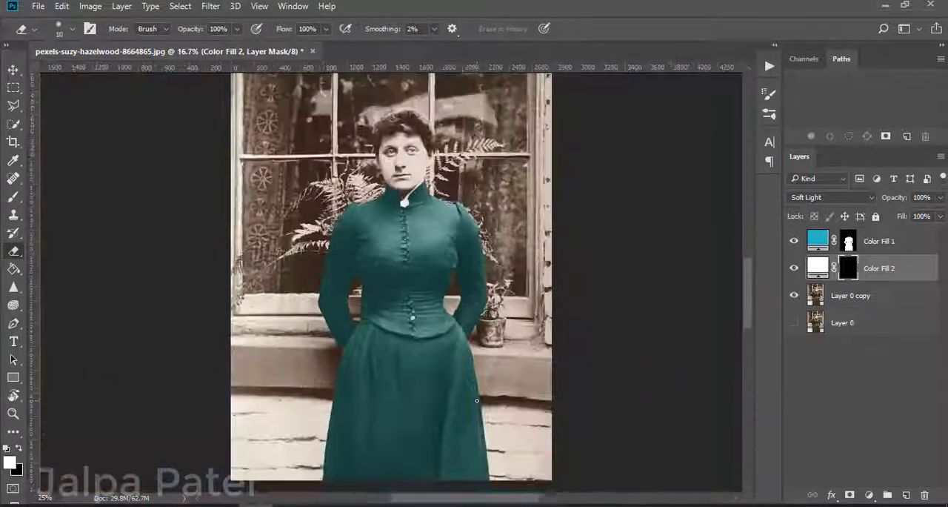
scroll(478, 400, "up", 2)
scroll(478, 400, "up", 4)
Step: On Layer 0 copy, quick-select the woman's face and neck, excluding the fern background beside the jaw
left_click(850, 295)
key("w")
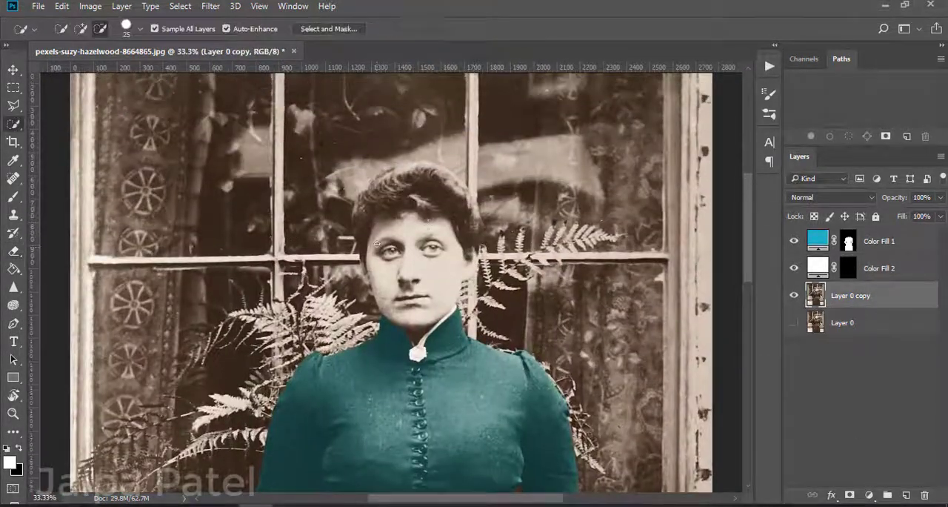
left_click_drag(389, 234, 405, 276)
left_click_drag(390, 223, 417, 220)
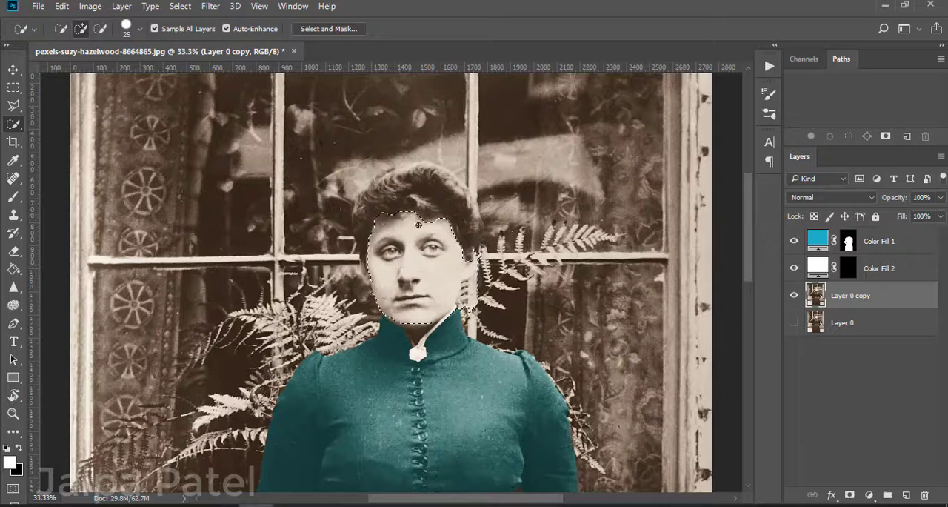
left_click(480, 272, "alt")
left_click(473, 305, "alt")
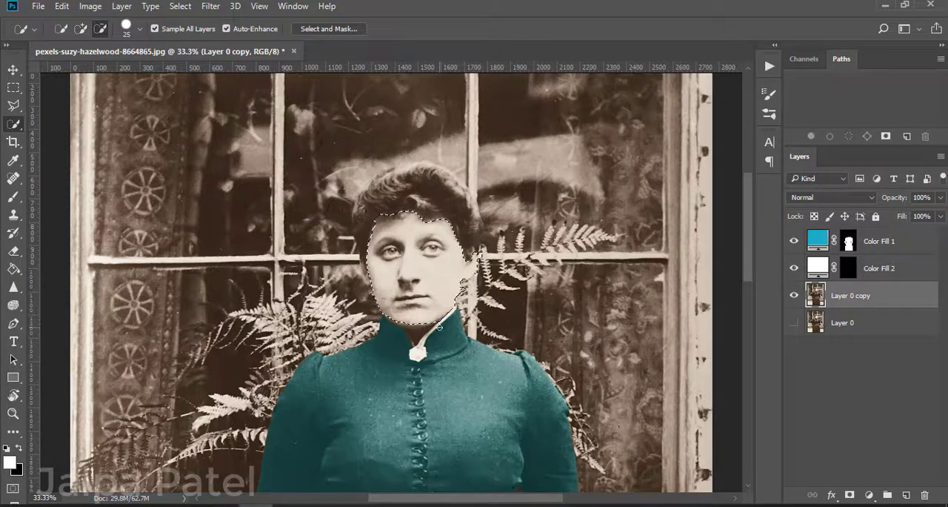
left_click(464, 292, "alt")
left_click_drag(377, 291, 415, 332)
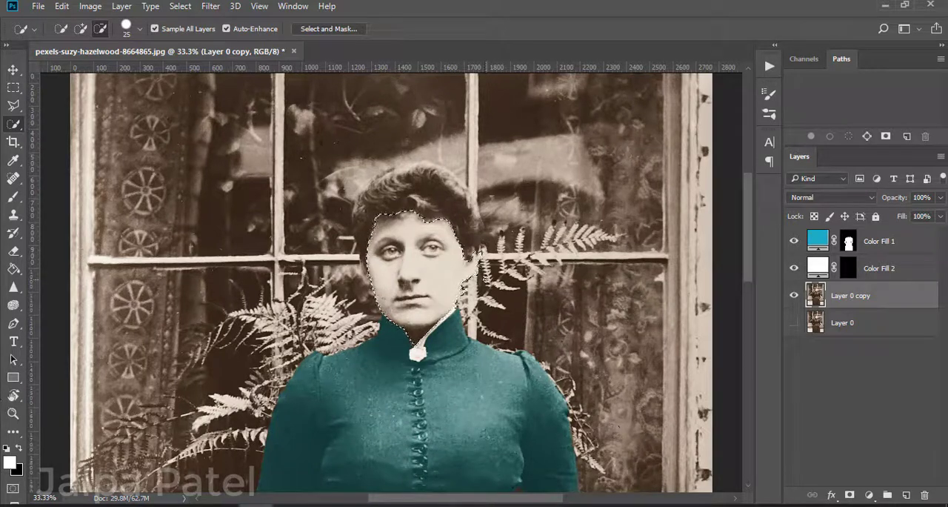
Step: Show the face selection as a quick mask and touch up its edges at the hairline and collar
key("q")
left_click(14, 196)
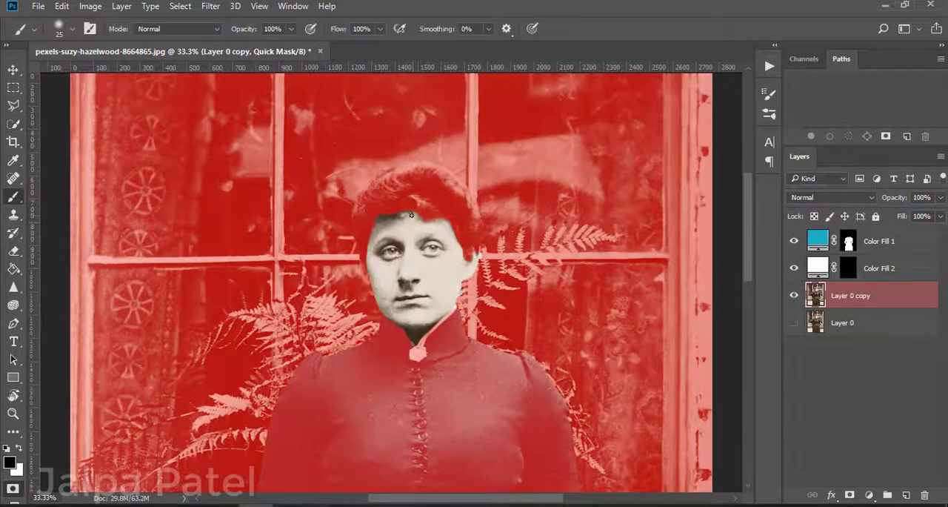
key("e")
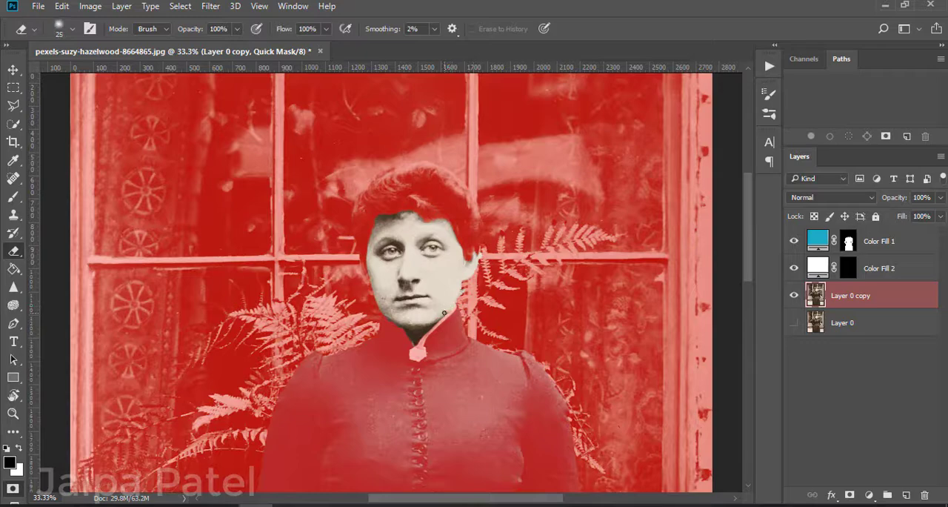
key("b")
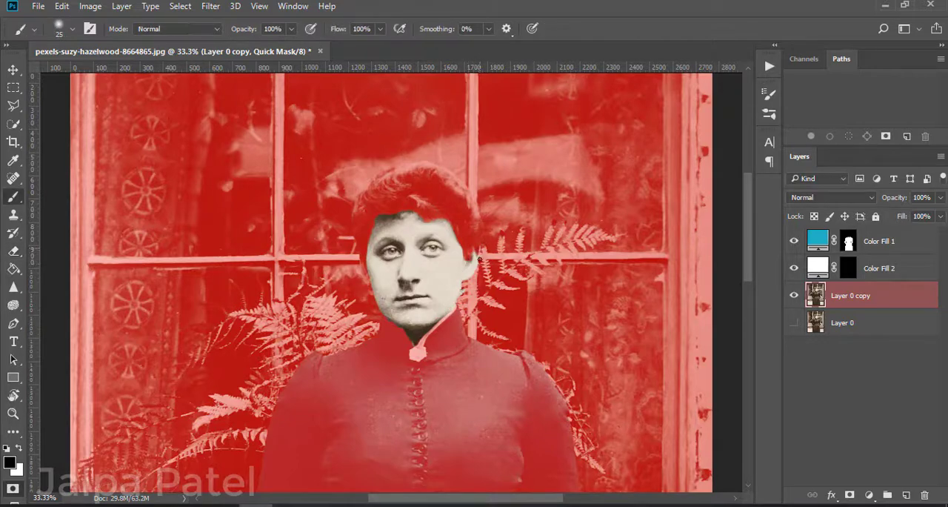
Step: Erase the quick mask over the ear on the image's left side, finishing its outline with a size 20 eraser
key("ctrl+plus")
key("ctrl+plus")
key("ctrl+plus")
key("ctrl+plus")
key("e")
left_click_drag(224, 163, 243, 245)
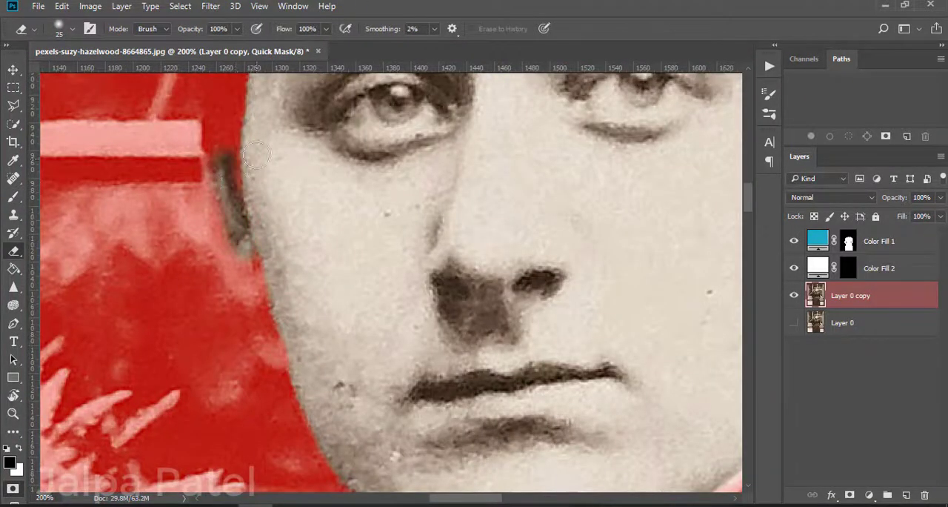
mouse_move(257, 282)
left_mouse_down()
mouse_move(228, 235)
mouse_move(218, 163)
mouse_move(230, 274)
left_mouse_up()
key("bracketleft")
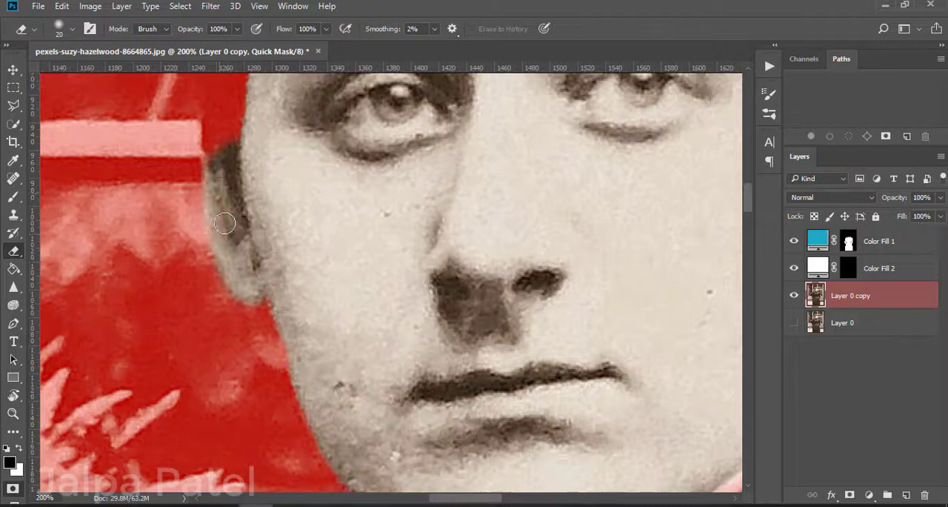
Step: Recheck the face selection as a quick mask, paint over its edge beside the jaw and collar, and return to the selection
key("ctrl+minus")
key("ctrl+minus")
key("ctrl+minus")
key("q")
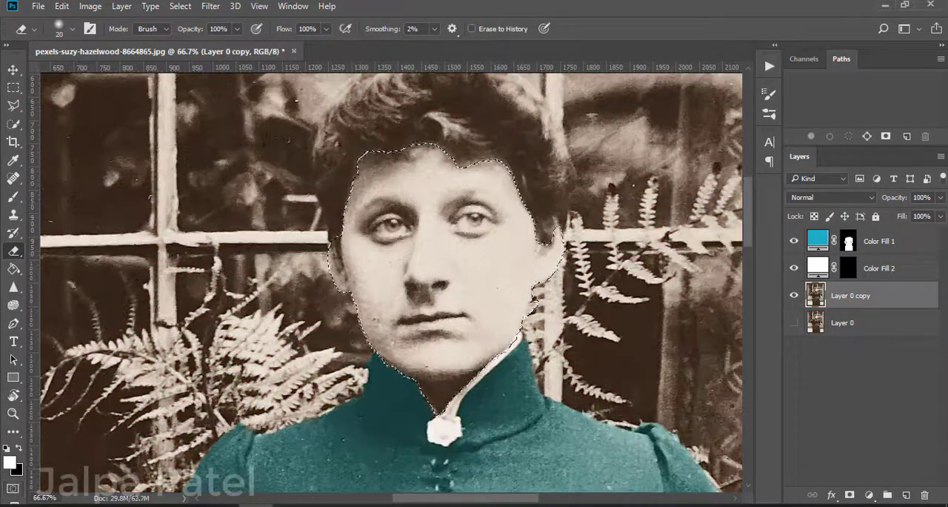
key("w")
key("q")
key("b")
key("x")
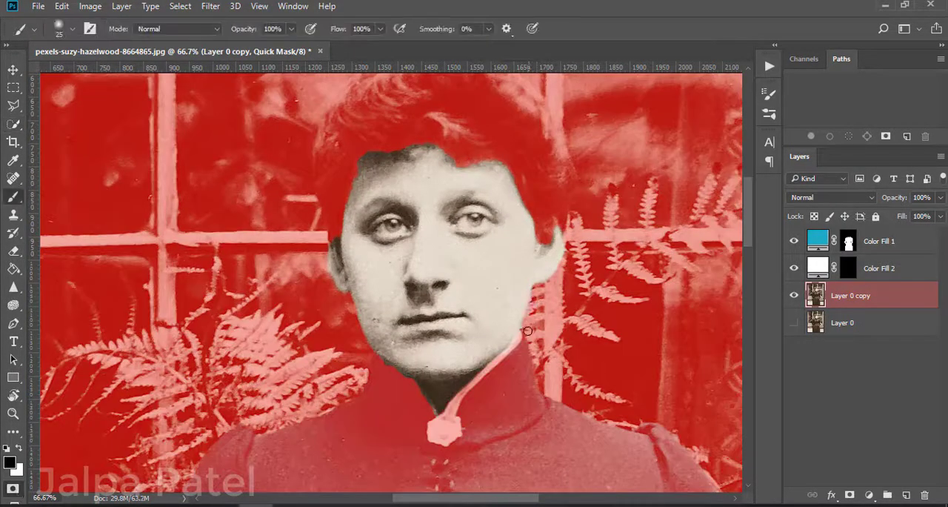
key("q")
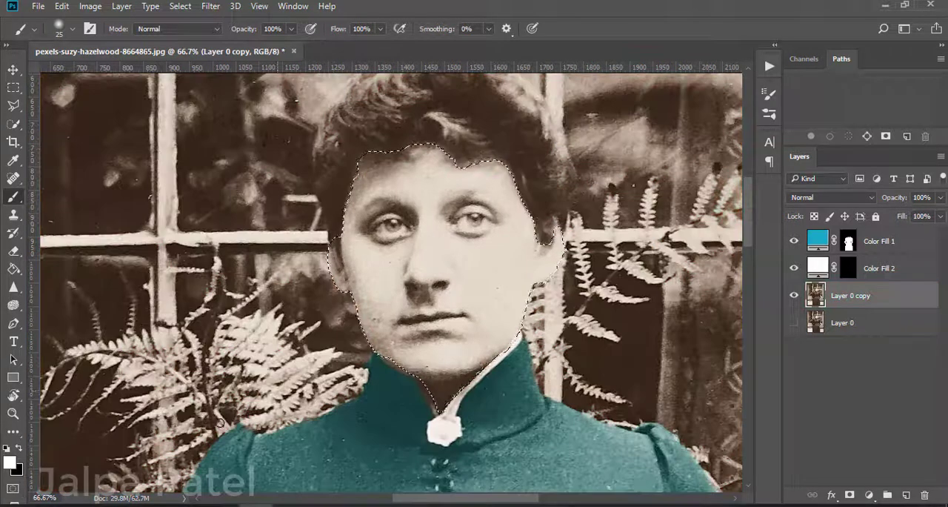
Step: Touch up the face's quick mask along the collar below the chin with the size 20 eraser and convert it back to a selection
key("q")
key("e")
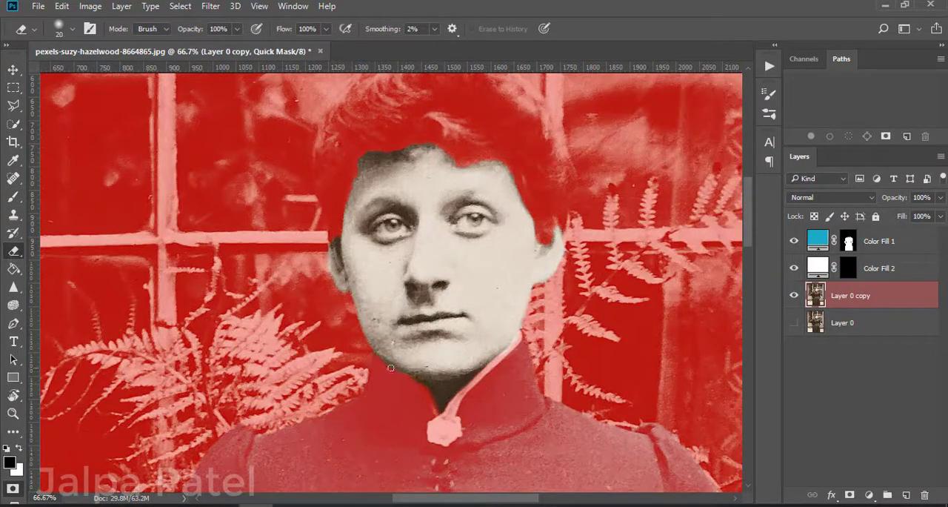
key("q")
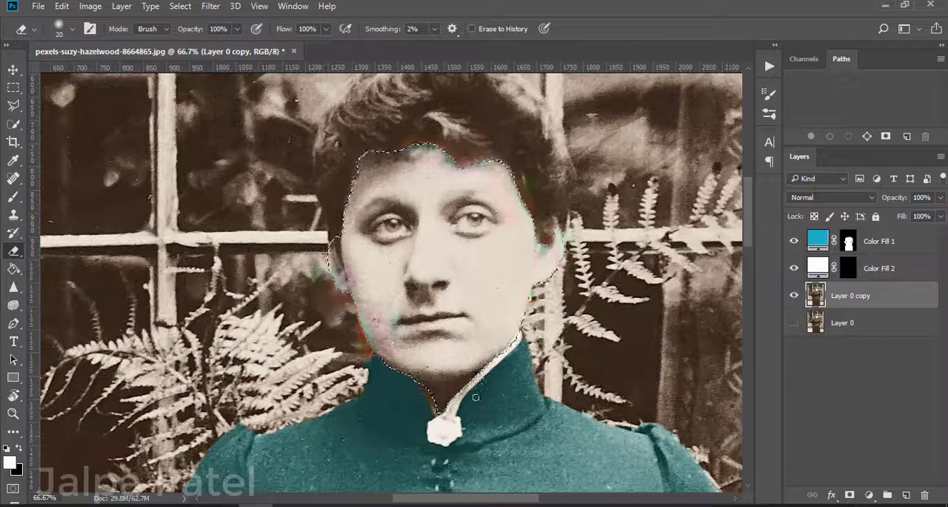
key("q")
key("q")
key("w")
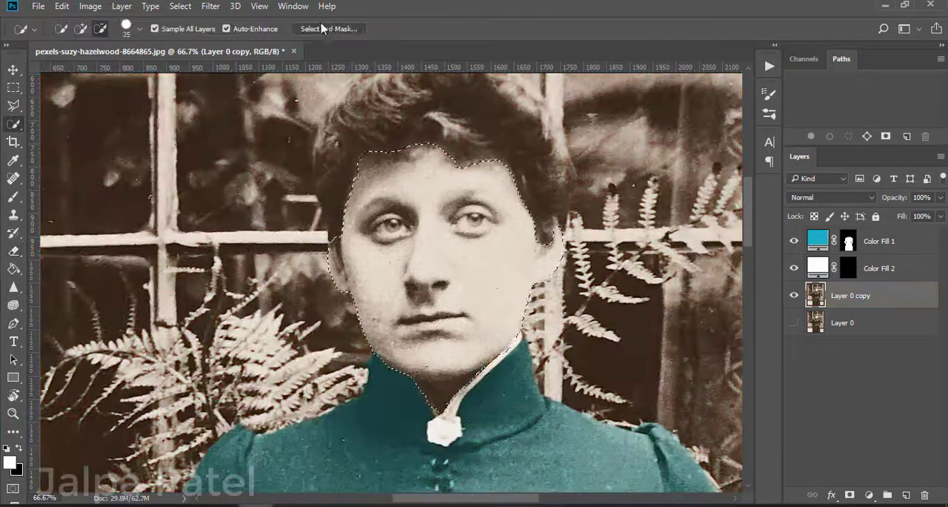
Step: Refine the face selection in Select and Mask using a blue overlay and a 2 px edge-detection radius
left_click(326, 28)
left_click(793, 183)
left_click(638, 174)
left_click(846, 94)
left_click_drag(764, 249, 779, 251)
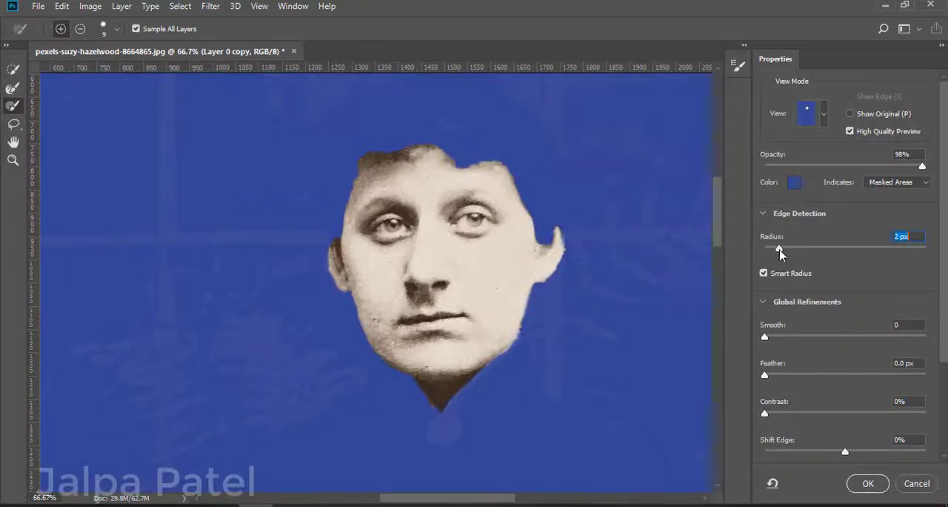
left_click(868, 483)
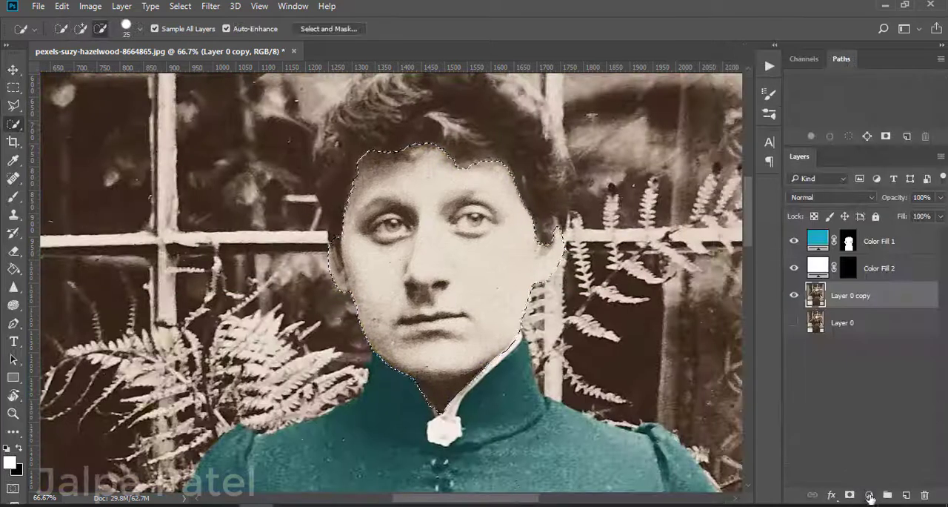
Step: Add a pale yellow (eed893) solid colour fill layer over the selected face
left_click(869, 496)
left_click(841, 191)
left_click(724, 256)
left_click_drag(667, 173, 627, 109)
left_click(845, 93)
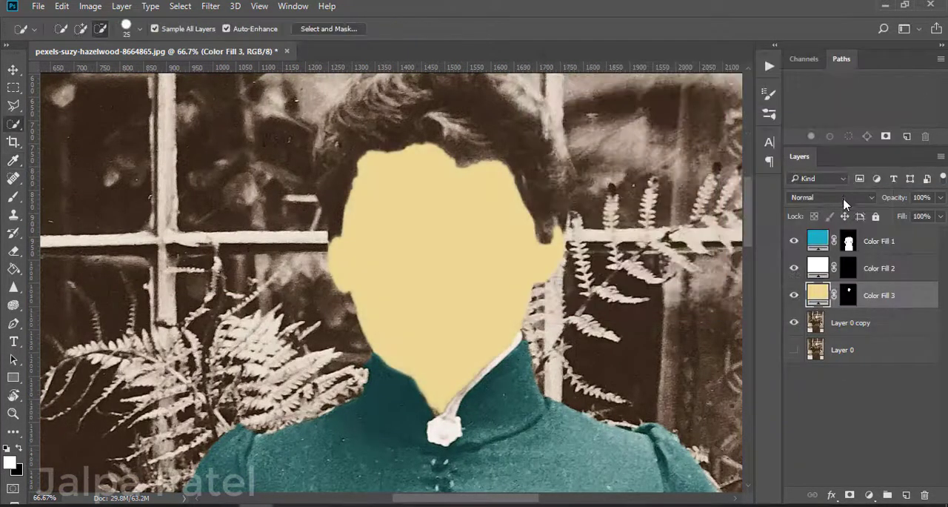
left_click(831, 197)
left_click(818, 326)
double_click(817, 299)
left_click(603, 151)
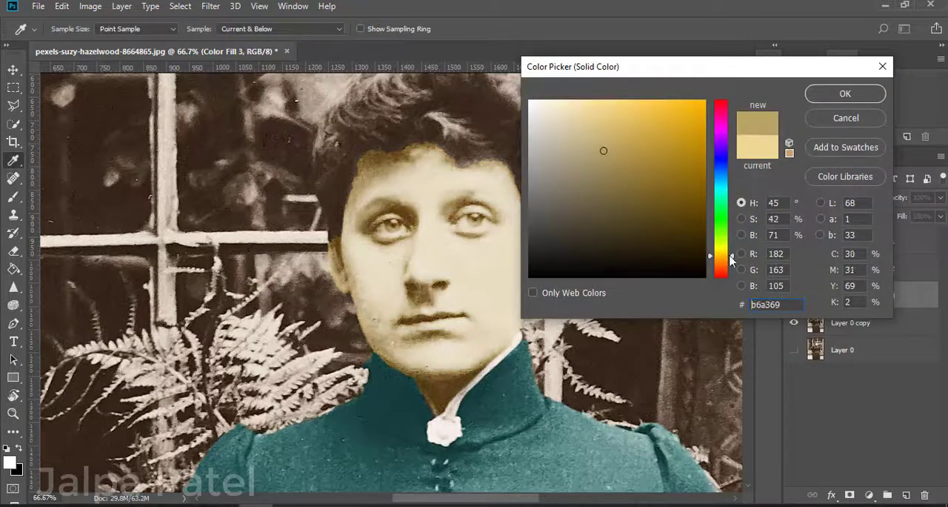
left_click_drag(730, 257, 731, 263)
mouse_move(610, 153)
left_mouse_down()
mouse_move(609, 191)
mouse_move(556, 105)
mouse_move(627, 155)
mouse_move(602, 150)
left_mouse_up()
left_click(846, 118)
left_click(832, 197)
left_click(819, 209)
Step: Recolour the face's fill layer to a light peach and set its blend mode to Soft Light
double_click(817, 297)
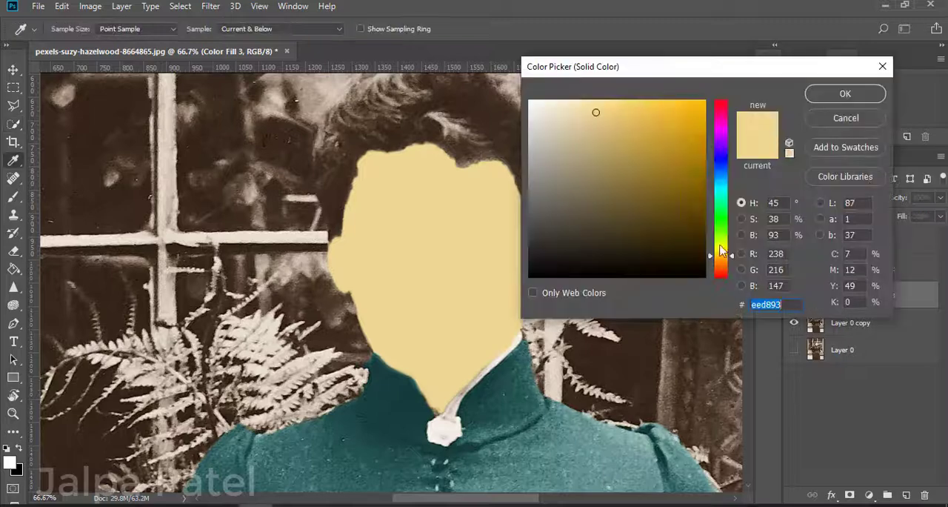
left_click_drag(730, 256, 731, 265)
left_click_drag(598, 126, 589, 102)
left_click(845, 93)
left_click(831, 197)
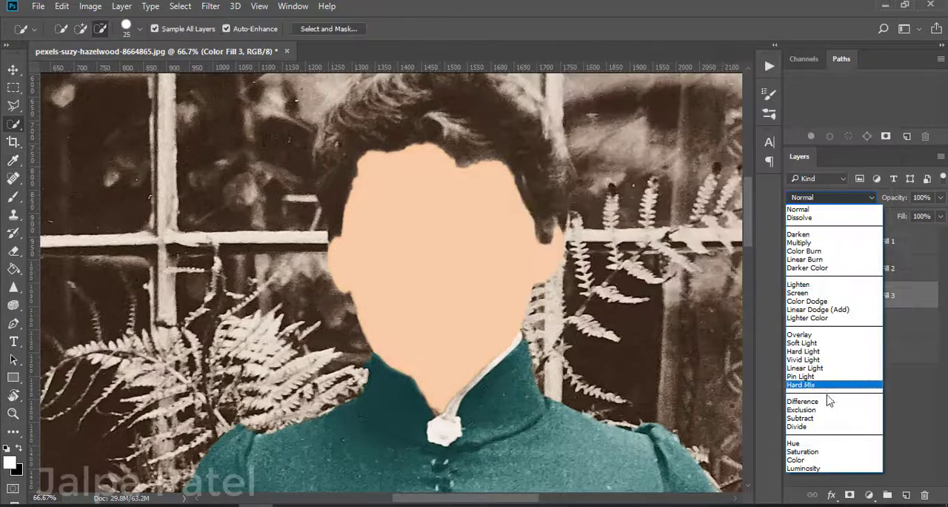
left_click(824, 212)
key("ctrl+minus")
key("ctrl+minus")
key("ctrl+minus")
key("ctrl+minus")
key("ctrl+minus")
key("ctrl+plus")
key("ctrl+plus")
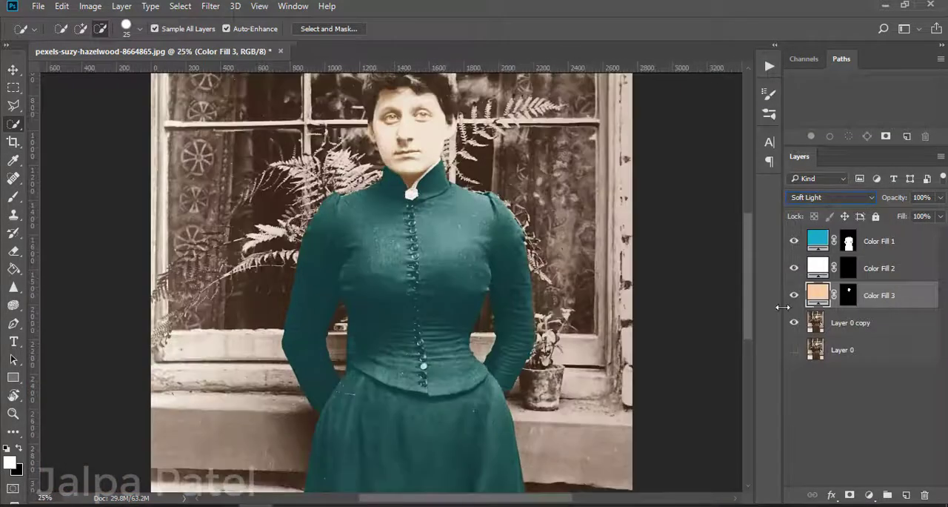
Step: Change the face's Soft Light fill to a slightly deeper peach and check the skin tone on the figure
double_click(818, 297)
mouse_move(587, 105)
left_mouse_down()
mouse_move(594, 123)
mouse_move(623, 117)
mouse_move(603, 140)
mouse_move(596, 117)
left_mouse_up()
left_click(829, 94)
key("ctrl+minus")
key("ctrl+minus")
key("ctrl+plus")
key("ctrl+plus")
key("ctrl+plus")
scroll(670, 154, "up", 2)
key("ctrl+plus")
key("ctrl+plus")
key("ctrl+plus")
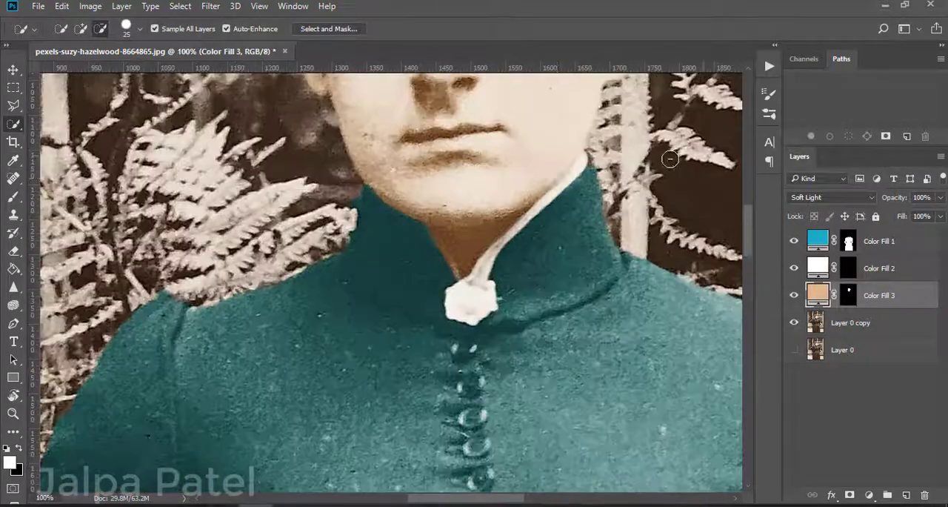
Step: Erase the peach tint from both eyes and the lips on the face fill's mask, toggling the layer's visibility to compare
scroll(671, 154, "up", 4)
left_click(848, 295)
left_click(13, 251)
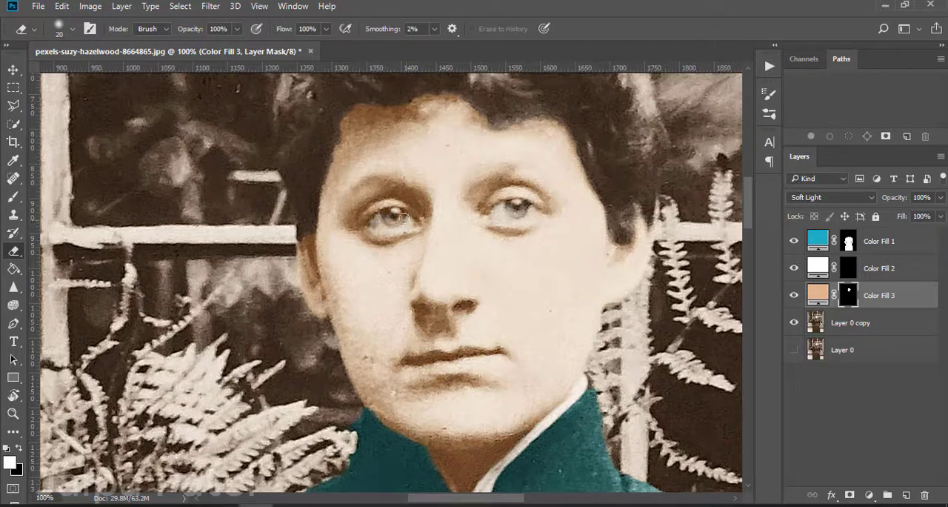
left_click(794, 295)
left_click(794, 297)
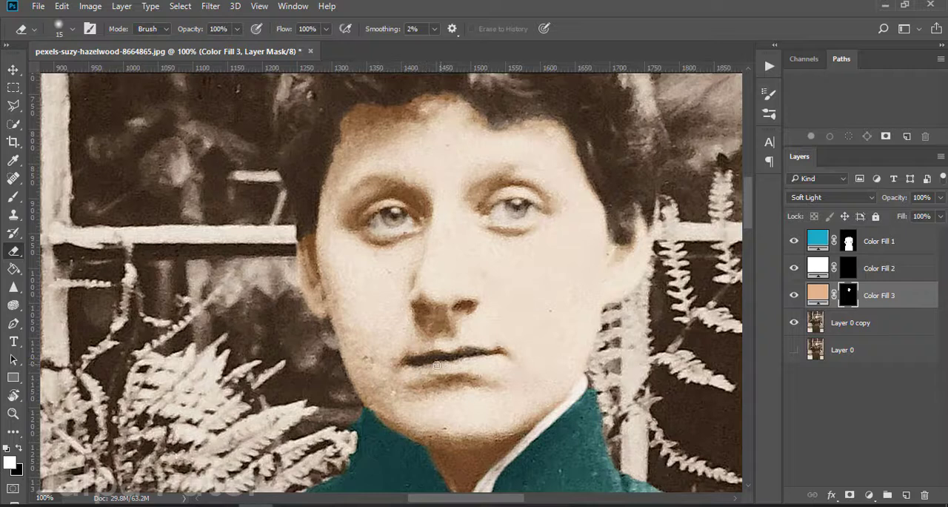
left_click(793, 295)
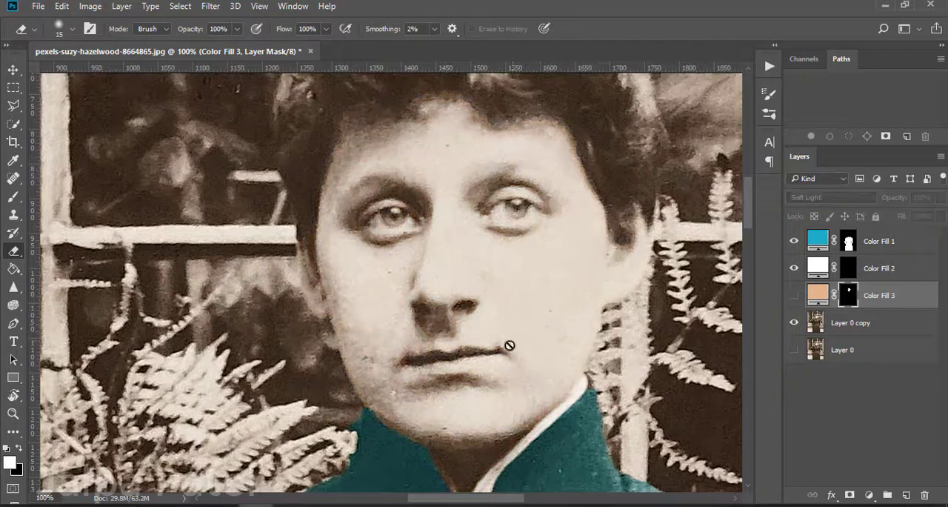
left_click(793, 297)
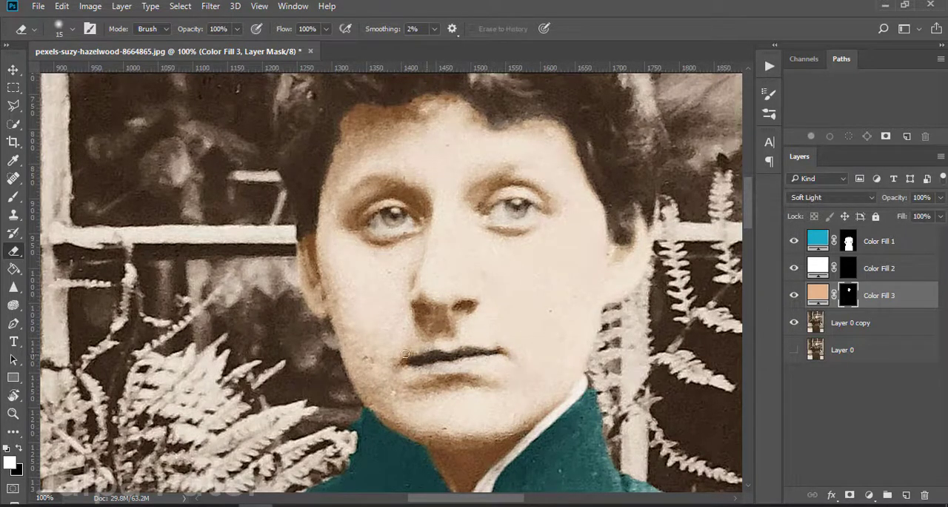
Step: Quick-select both irises on Layer 0 copy and tint them with a dark brown solid colour fill in Soft Light mode
left_click(820, 325)
key("w")
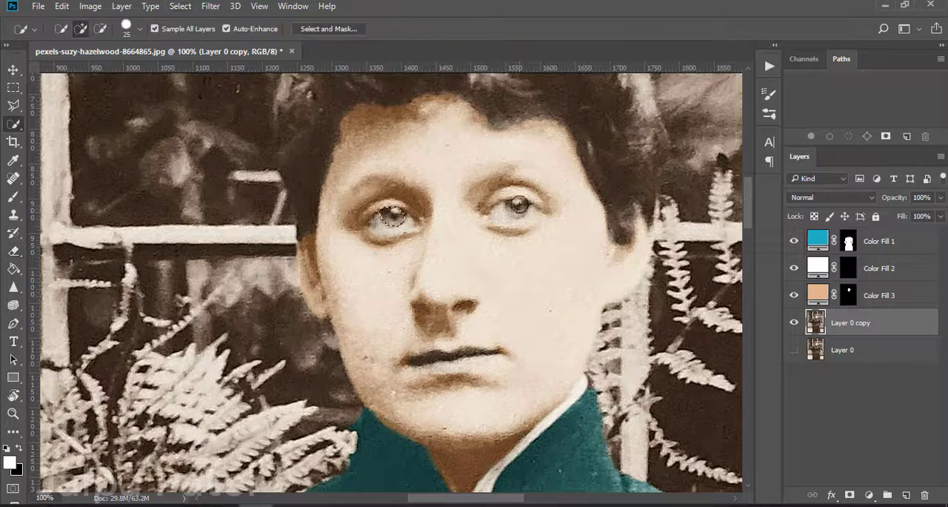
left_click(869, 495)
left_click(847, 183)
left_click(629, 103)
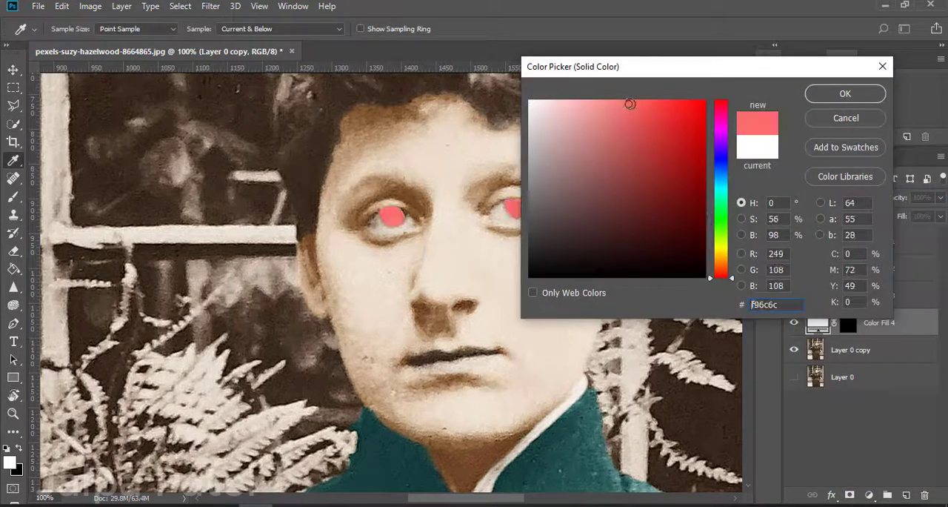
left_click_drag(722, 256, 722, 268)
left_click_drag(646, 141, 671, 225)
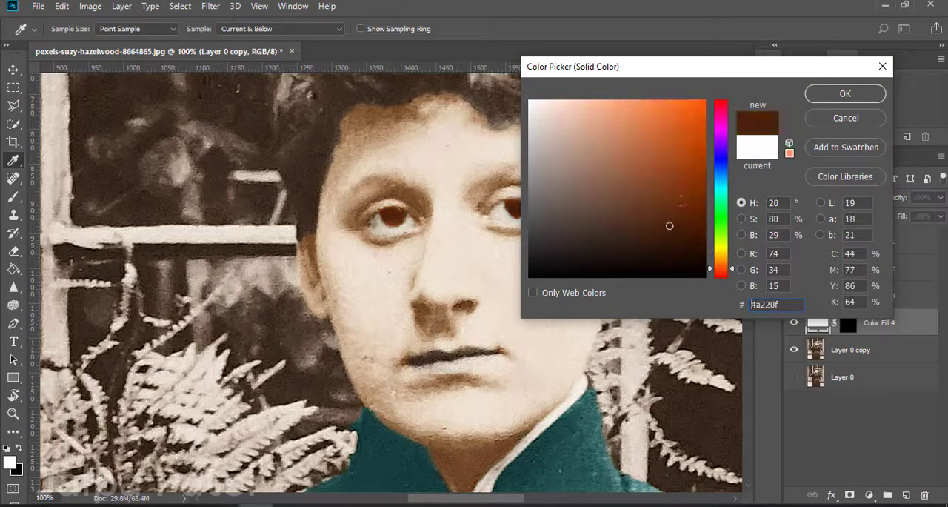
left_click(845, 94)
left_click(831, 198)
left_click(826, 342)
Step: On Layer 0 copy, quick-select the visible eyeballs of both eyes, subtracting the excess around the eyelids
left_click(851, 350)
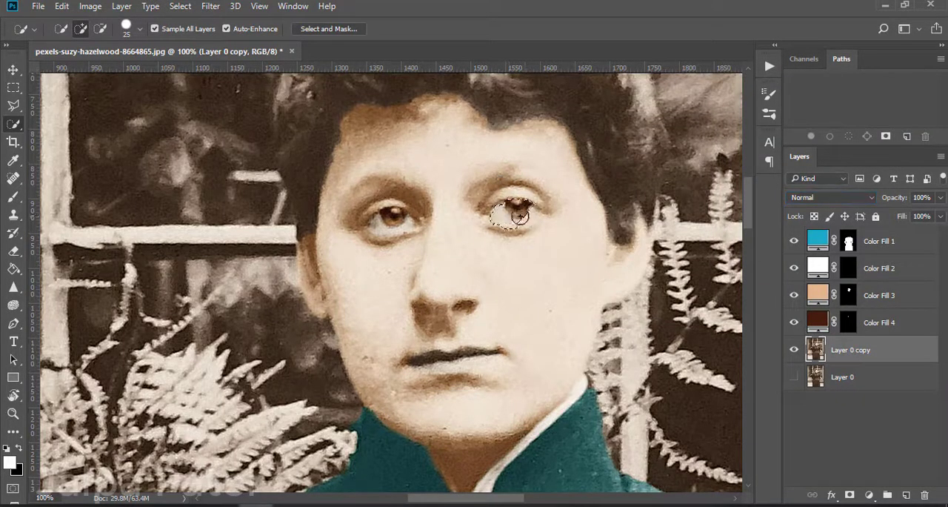
key("ctrl+plus")
mouse_move(608, 135)
left_mouse_down()
mouse_move(667, 141)
mouse_move(603, 111)
left_mouse_up()
mouse_move(387, 146)
left_mouse_down()
mouse_move(394, 180)
mouse_move(426, 165)
mouse_move(366, 168)
mouse_move(403, 158)
mouse_move(398, 152)
mouse_move(416, 169)
left_mouse_up()
left_click(363, 163)
left_click(100, 29)
left_click(377, 161)
key("bracketright")
key("bracketright")
key("bracketright")
key("bracketright")
mouse_move(651, 136)
left_mouse_down()
mouse_move(615, 144)
mouse_move(630, 157)
mouse_move(669, 140)
left_mouse_up()
Step: Trim the selection along both lower eyelids with a size 10 quick-selection brush and apply Select and Mask to it
key("bracketleft")
key("bracketleft")
key("bracketleft")
left_click(101, 29)
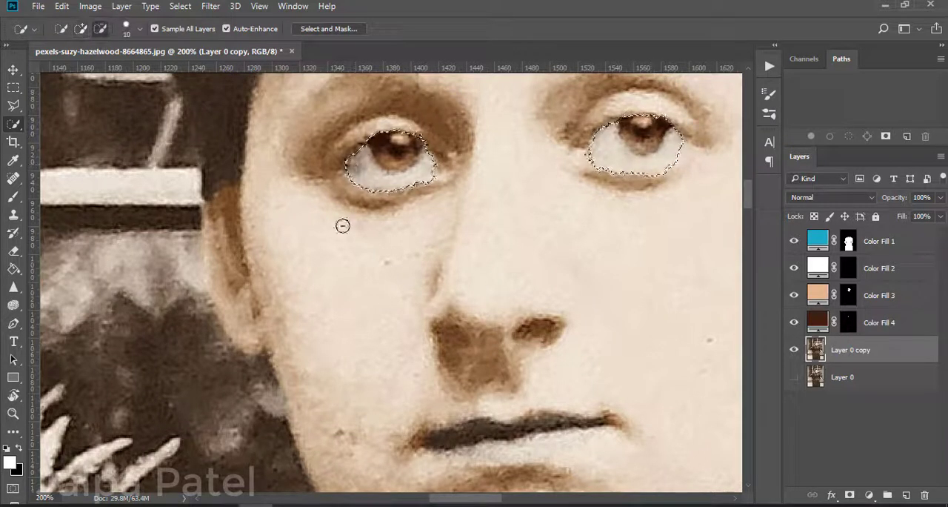
left_click(424, 190)
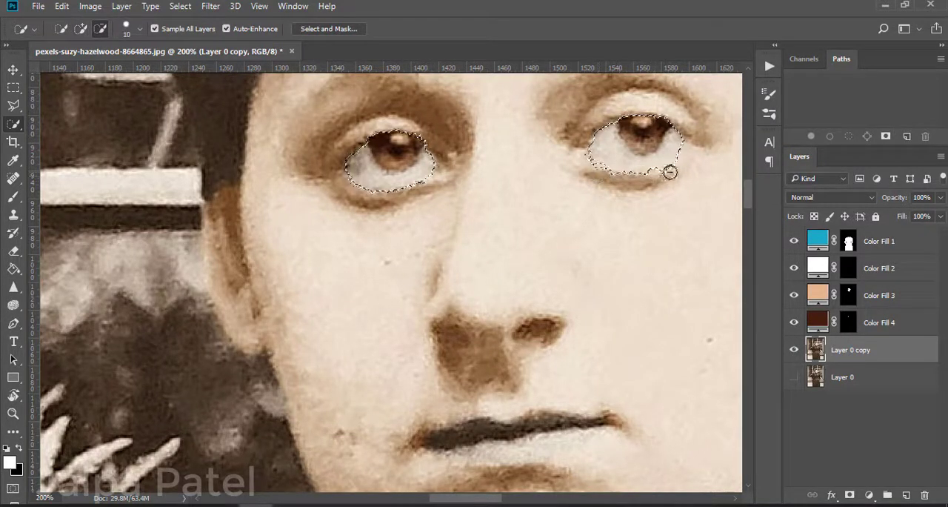
left_click_drag(671, 171, 642, 177)
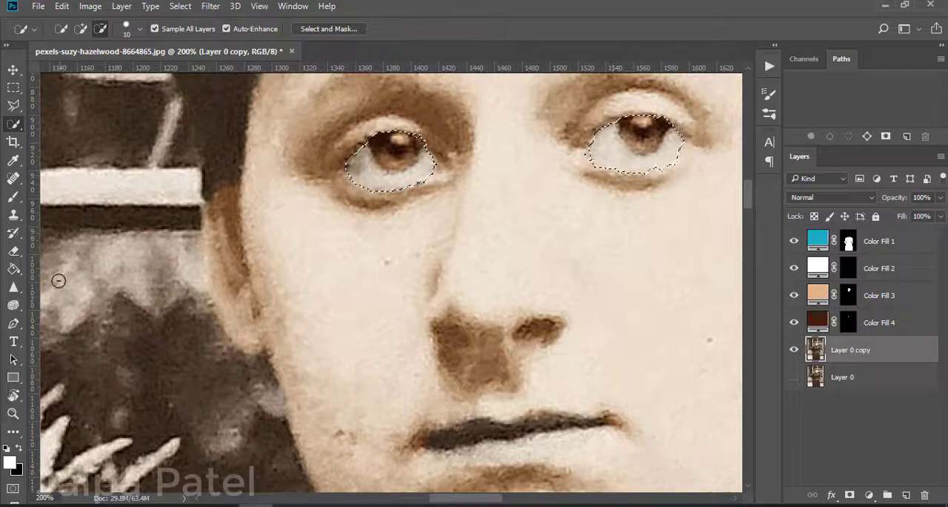
key("ctrl+alt+r")
left_click(868, 483)
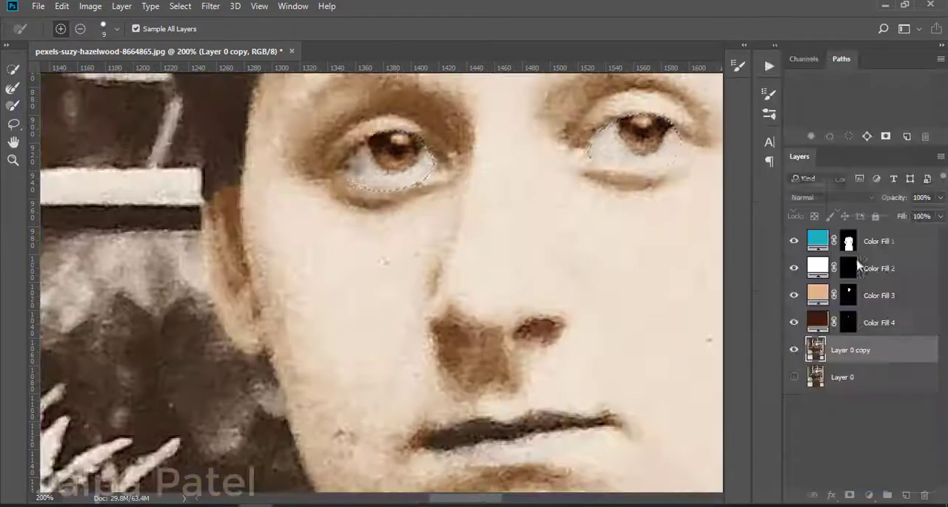
Step: Fill the selected eyes with a white solid colour layer set to Soft Light
left_click(870, 496)
left_click(837, 196)
left_click(723, 157)
left_click_drag(724, 160, 722, 277)
left_click_drag(544, 111, 529, 100)
left_click(845, 93)
left_click(829, 198)
left_click(811, 341)
Step: Erase the white fill over both irises on its layer mask with a size 15 eraser and review the face
left_click(14, 251)
left_click(849, 349)
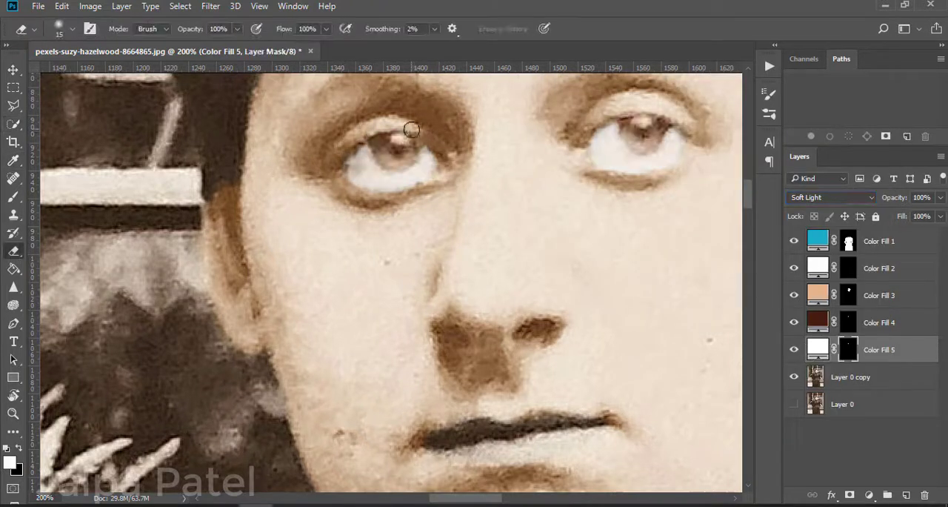
left_click_drag(412, 130, 404, 139)
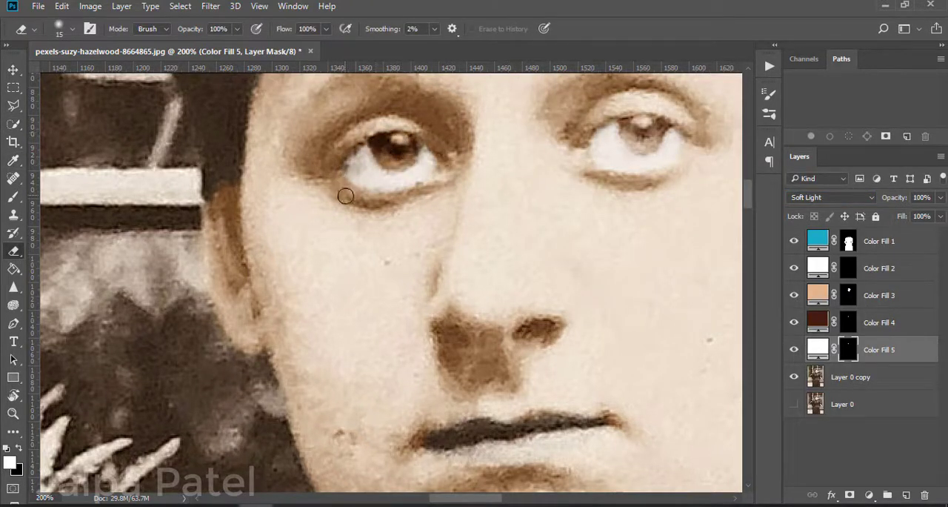
left_click_drag(624, 124, 643, 123)
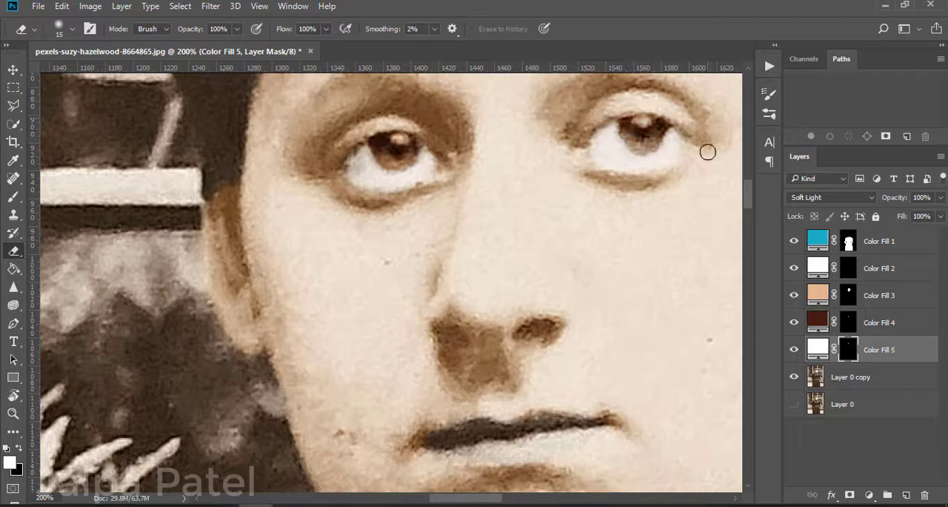
key("ctrl+minus")
key("ctrl+minus")
Step: Quick-select the woman's lips, check the area as a quick mask, and make Layer 0 copy the active layer
key("ctrl+plus")
key("ctrl+plus")
left_click_drag(534, 415, 522, 322)
left_click(13, 124)
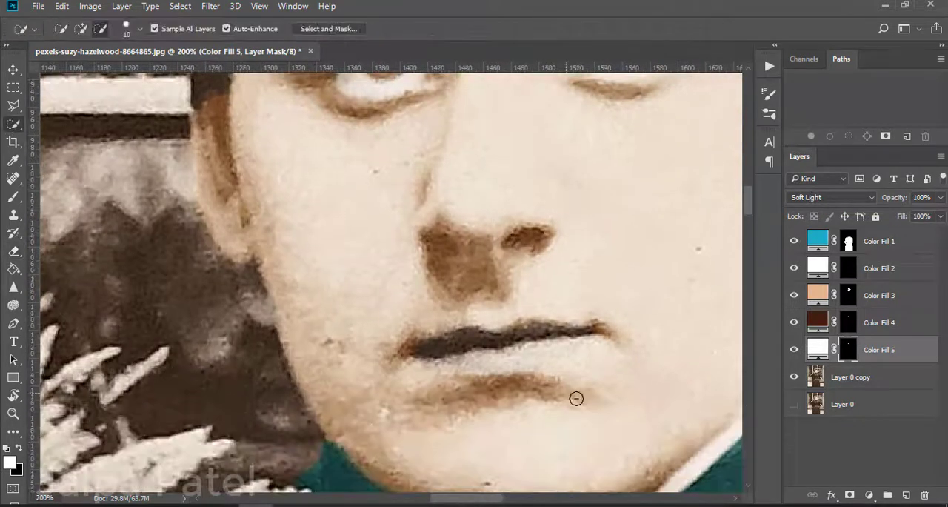
left_click(81, 28)
mouse_move(454, 363)
left_mouse_down()
mouse_move(539, 359)
mouse_move(552, 332)
mouse_move(430, 346)
left_mouse_up()
key("q")
Step: Clean up the lip selection in quick mask, trimming below the lower lip with a size 25 brush and restoring the mouth corners with a size 15 eraser
key("q")
left_click(815, 374)
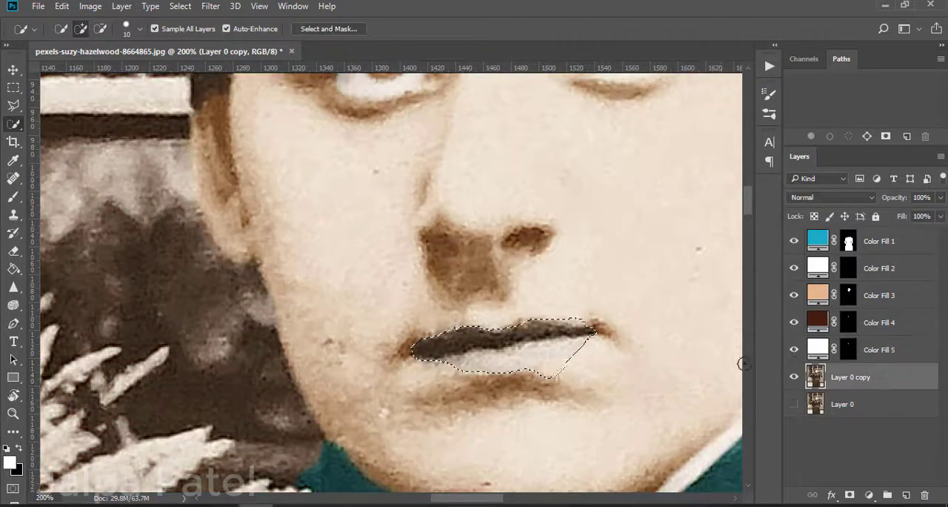
key("q")
key("b")
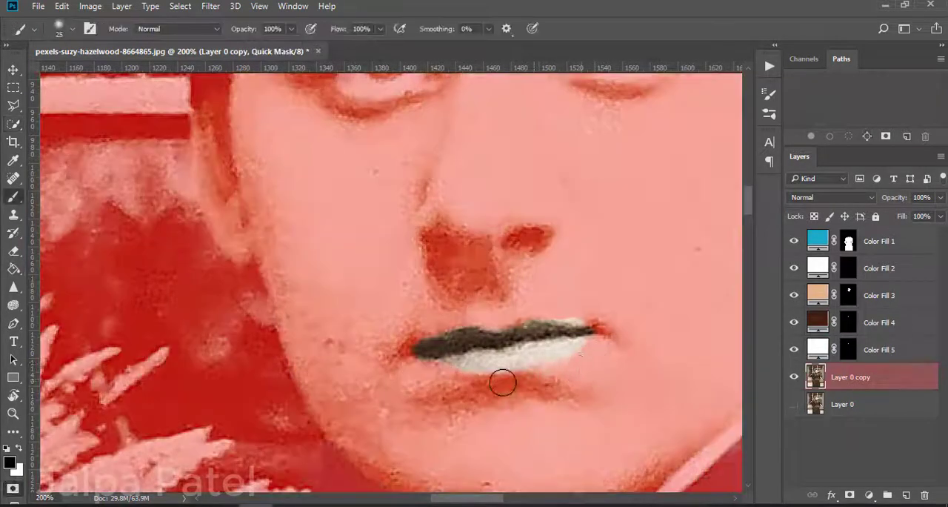
mouse_move(453, 379)
left_mouse_down()
mouse_move(584, 353)
mouse_move(588, 316)
left_mouse_up()
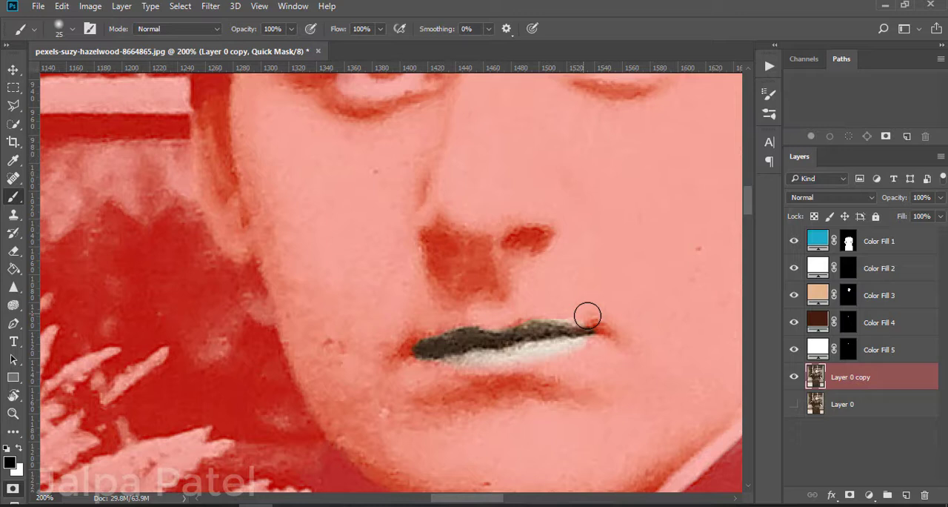
left_click(13, 250)
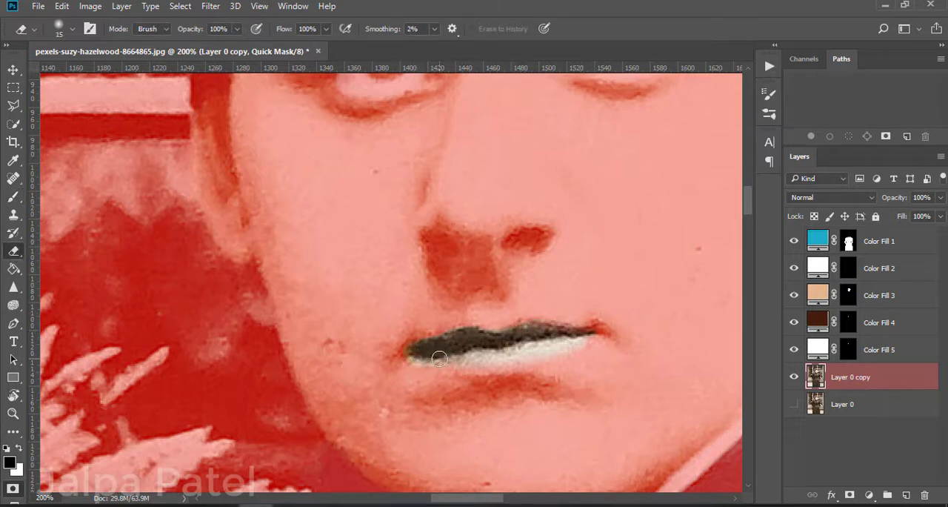
key("b")
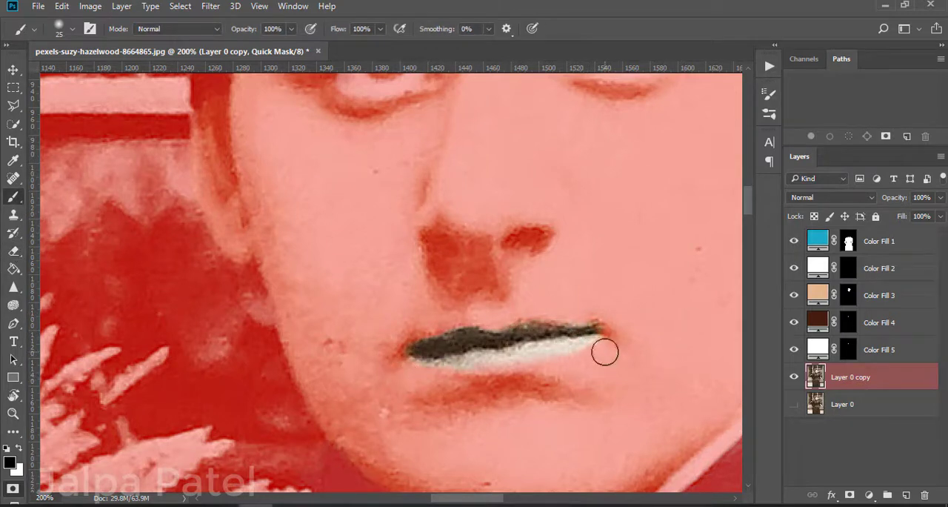
left_click_drag(605, 352, 518, 371)
scroll(462, 470, "down", 3)
left_click(12, 489)
left_click(14, 503)
left_click(14, 503)
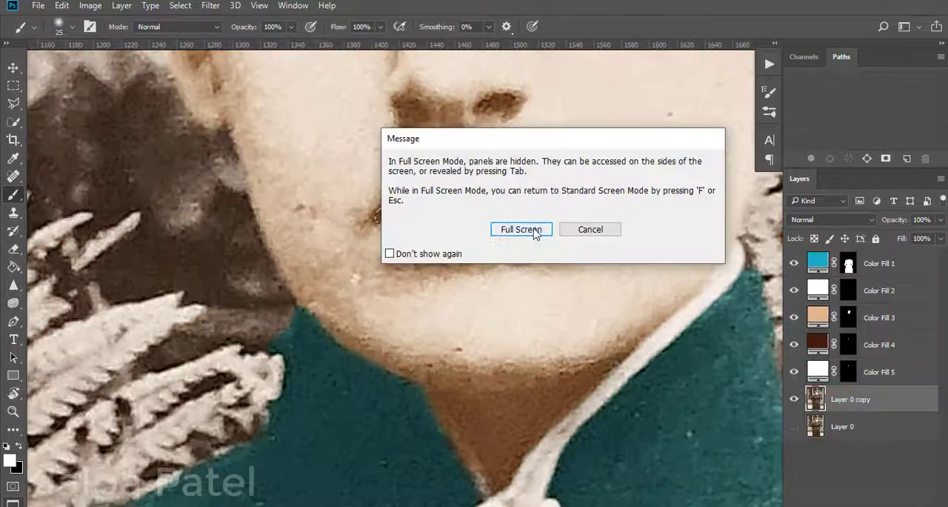
left_click(520, 230)
key("q")
key("f")
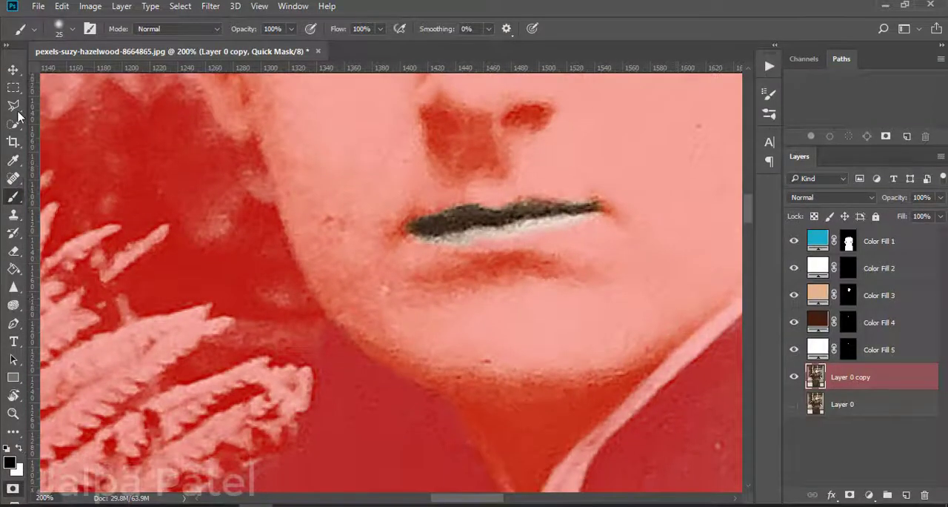
Step: Turn the lip mask back into a selection and refine it in Select and Mask with Smart Radius, radius 2 px and Smooth 3
key("q")
key("q")
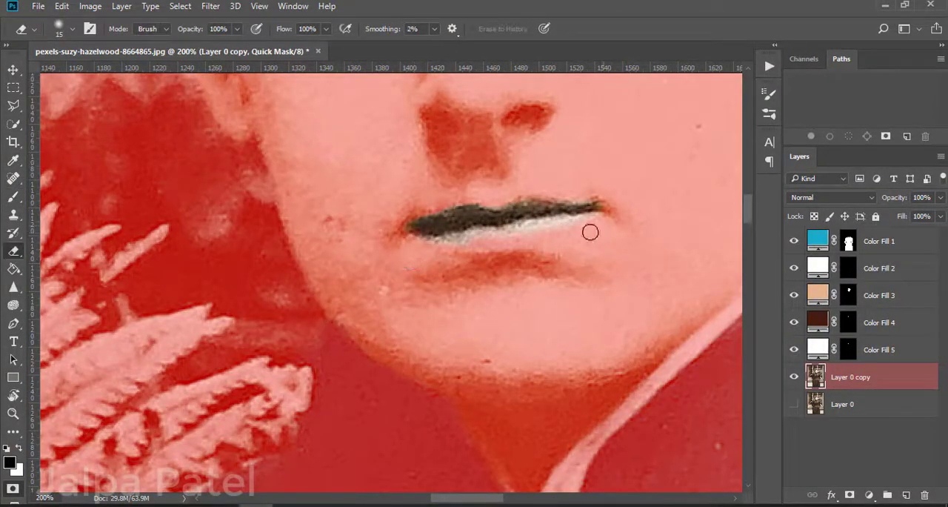
key("e")
key("q")
key("w")
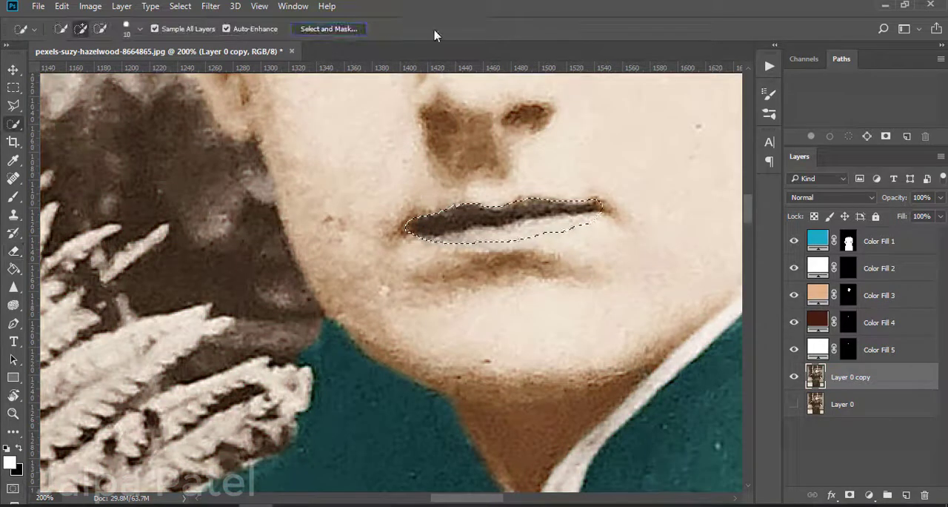
key("ctrl+alt+r")
left_click_drag(774, 252, 778, 249)
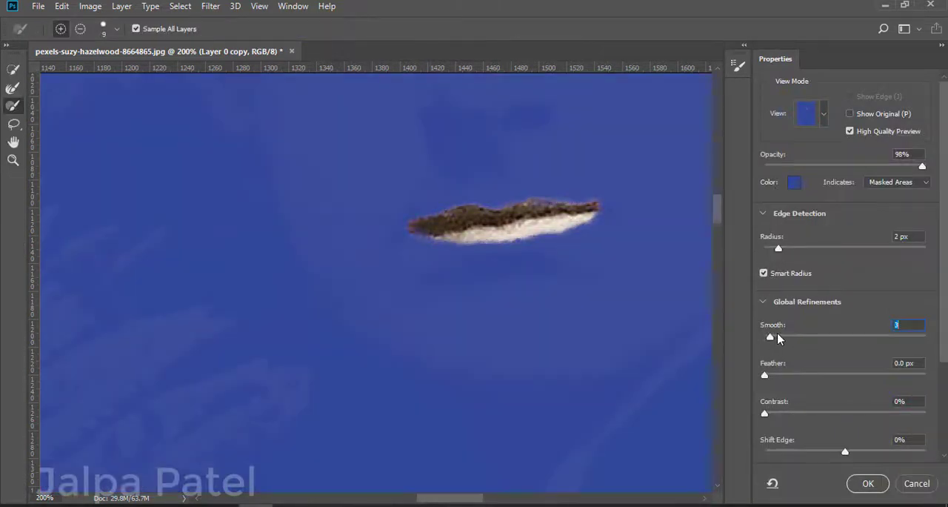
key("Return")
Step: Fill the selected lips with a magenta (#a7276c) solid colour layer and change its blend mode
left_click(870, 495)
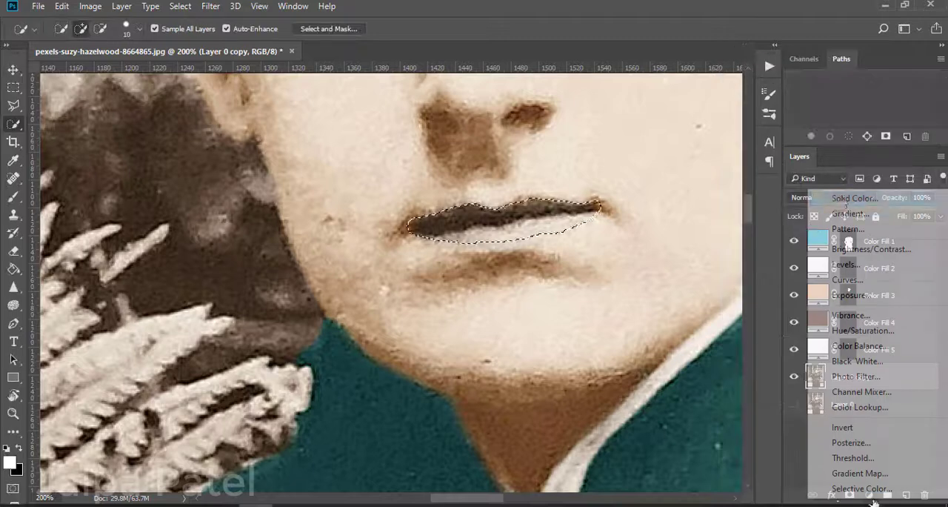
left_click(859, 198)
left_click(721, 116)
left_click_drag(669, 122, 665, 161)
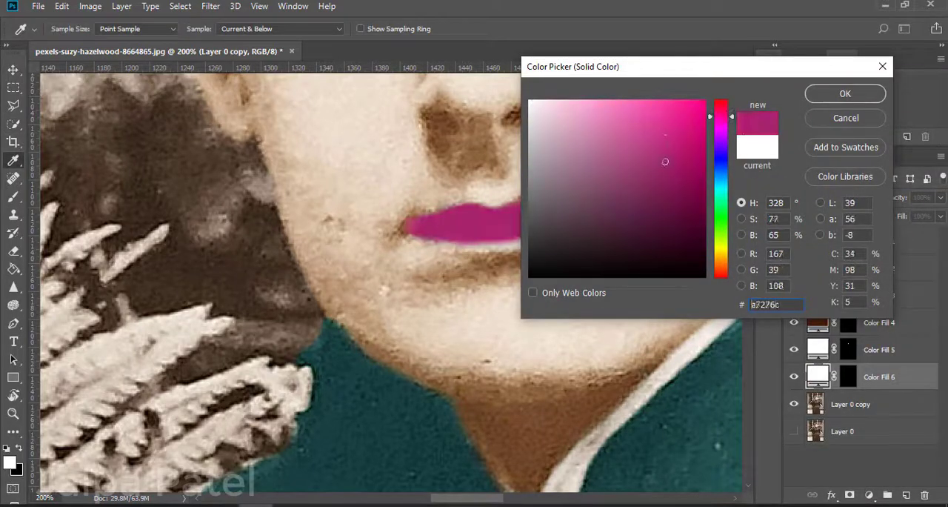
left_click(845, 93)
left_click(811, 198)
left_click(809, 334)
Step: Try a darker magenta (#7c104a) as the lip fill colour
double_click(817, 376)
left_click(684, 191)
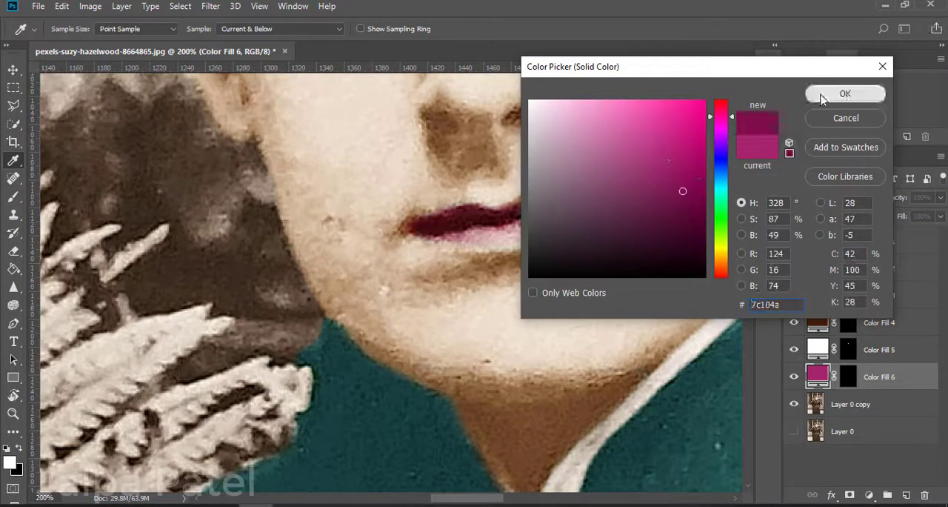
left_click(821, 97)
Step: Set the lip fill's blend mode to Multiply and its colour to #ab206b
left_click(821, 198)
left_click(810, 243)
left_click(821, 199)
left_click(809, 243)
double_click(817, 376)
left_click(672, 159)
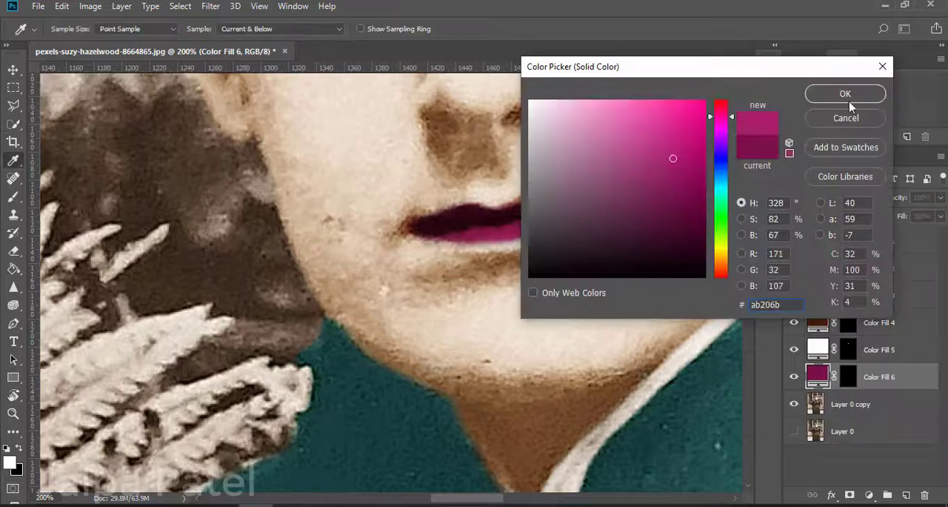
left_click(847, 96)
Step: Paint over the lower lip on the lip fill's layer mask with a size 20 brush and set the layer's opacity to 63%
left_click(14, 197)
left_click(848, 377)
mouse_move(581, 220)
left_mouse_down()
mouse_move(430, 242)
mouse_move(511, 245)
left_mouse_up()
key("ctrl+z")
left_click_drag(604, 206, 627, 217)
left_click_drag(940, 198, 914, 213)
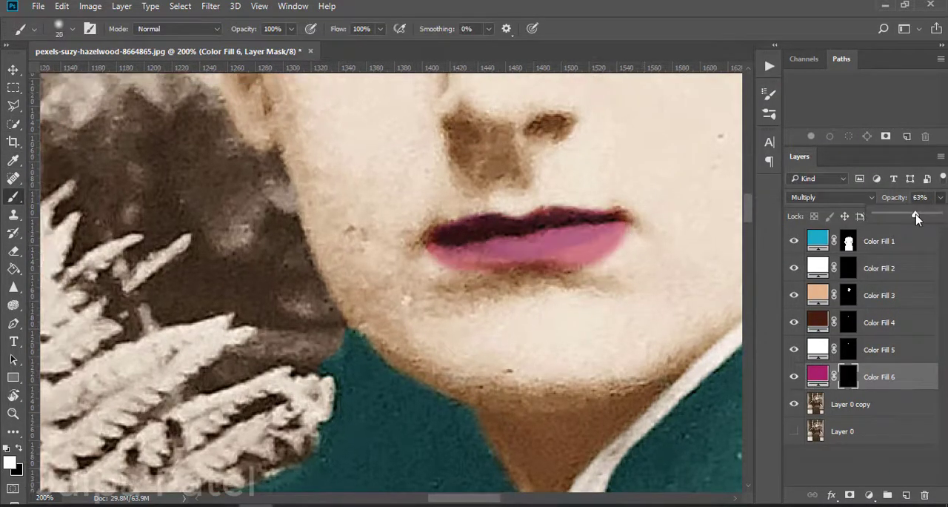
Step: Reshape the lower lip's edge on the layer mask, erasing spilled colour at size 15 and repainting the mouth corner at size 20
key("e")
left_click_drag(429, 255, 505, 269)
mouse_move(624, 234)
left_mouse_down()
mouse_move(579, 261)
mouse_move(479, 274)
left_mouse_up()
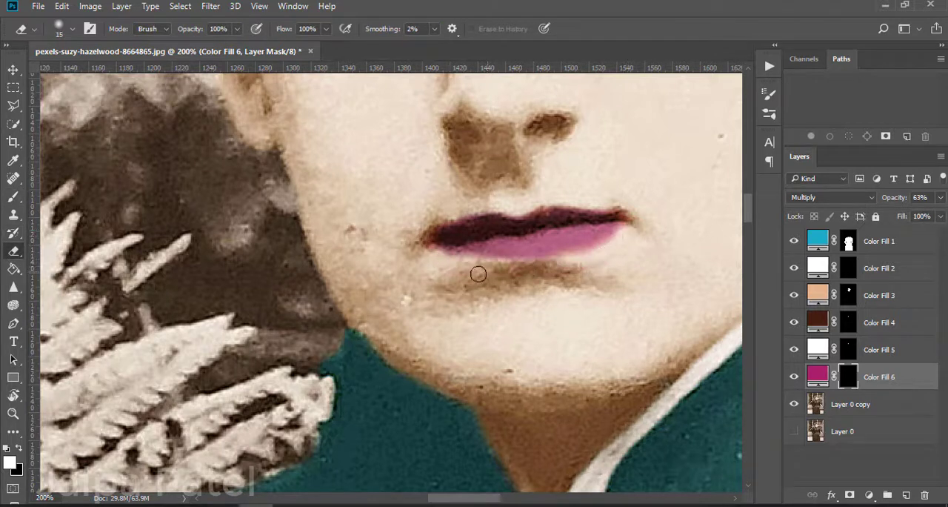
key("ctrl+z")
left_click_drag(629, 227, 555, 270)
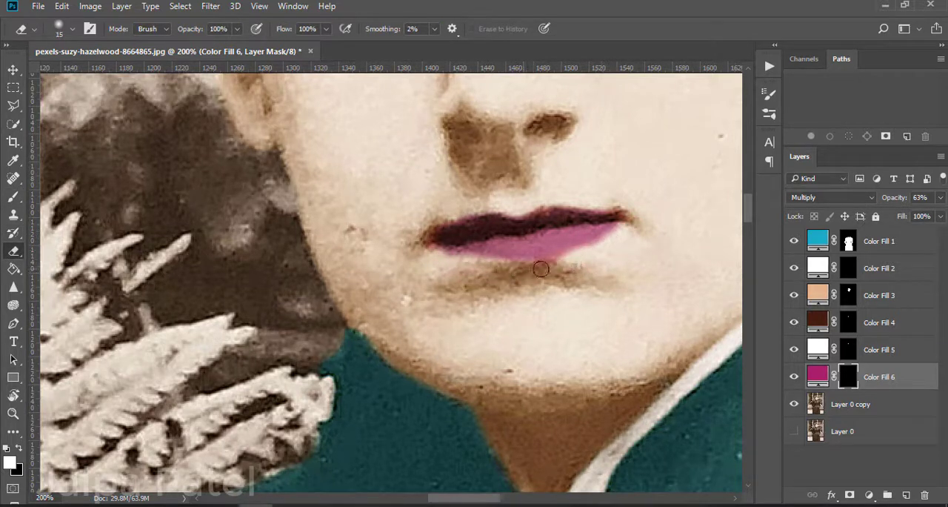
key("ctrl+z")
mouse_move(617, 233)
left_mouse_down()
mouse_move(585, 257)
mouse_move(516, 270)
left_mouse_up()
left_click(14, 197)
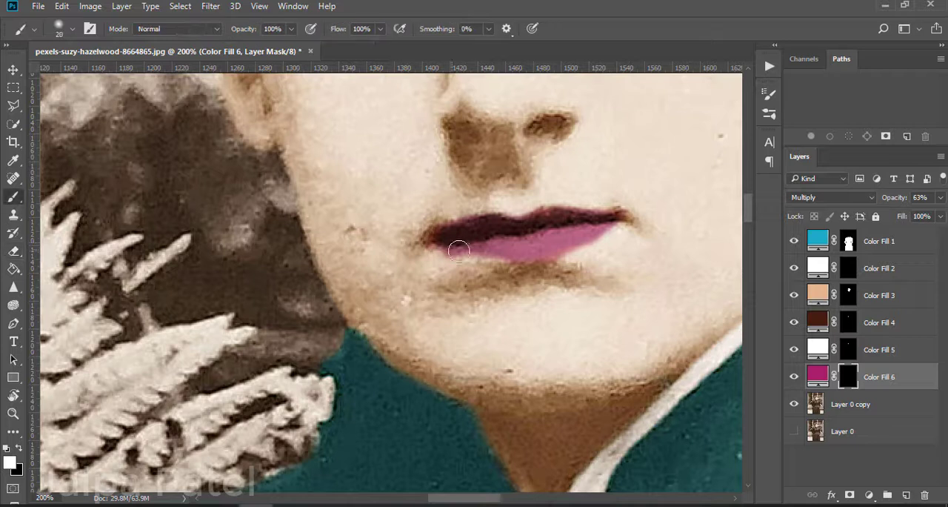
left_click_drag(459, 245, 451, 241)
key("e")
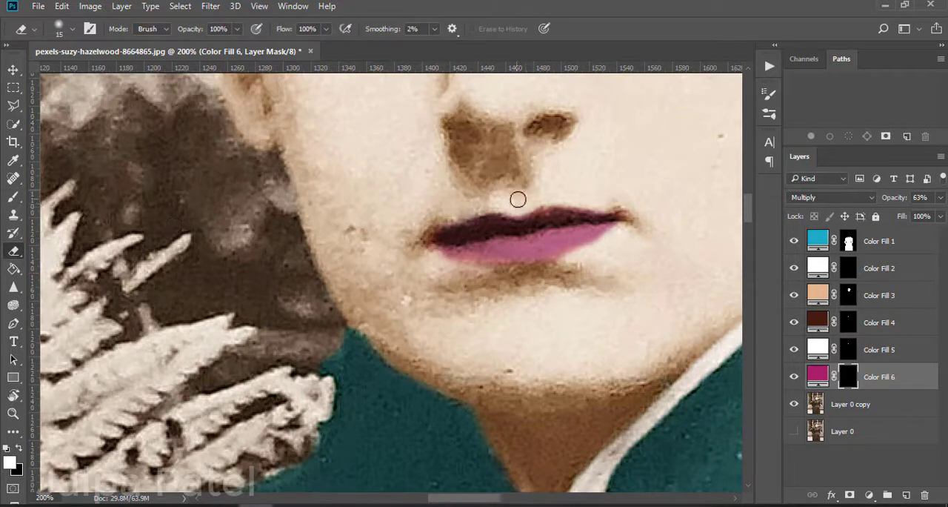
Step: Set the lip fill's opacity to 100% and review the whole photo
left_click_drag(941, 201, 947, 214)
left_click(13, 200)
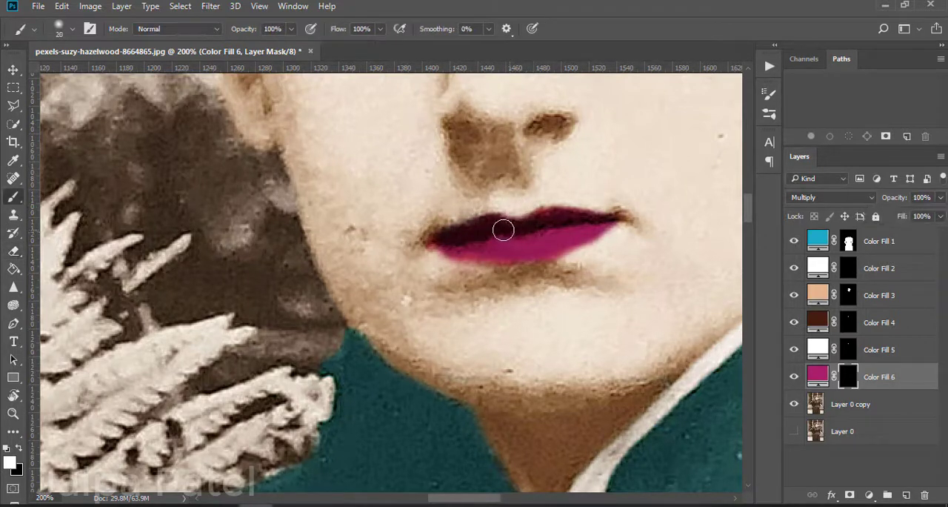
key("ctrl+minus")
key("ctrl+minus")
key("ctrl+minus")
key("ctrl+minus")
key("ctrl+minus")
key("ctrl+minus")
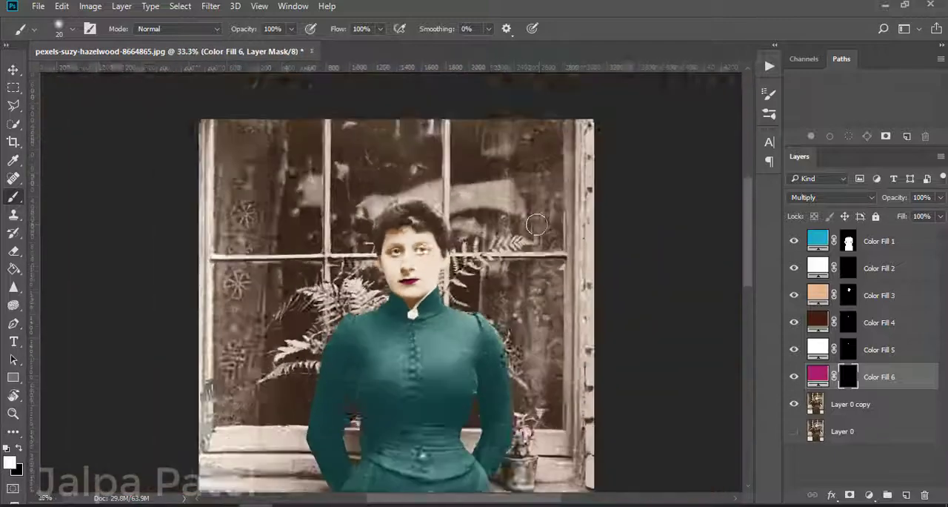
scroll(537, 225, "up", 2)
Step: Make Layer 0 copy the active layer and quick-select the woman's hair with a size 50 brush
key("alt+bracketleft")
key("w")
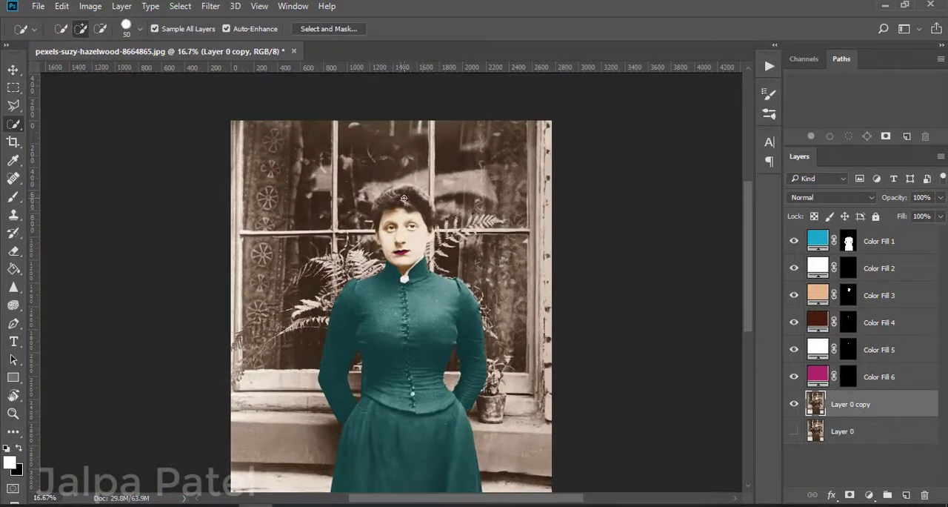
key("ctrl+plus")
key("ctrl+plus")
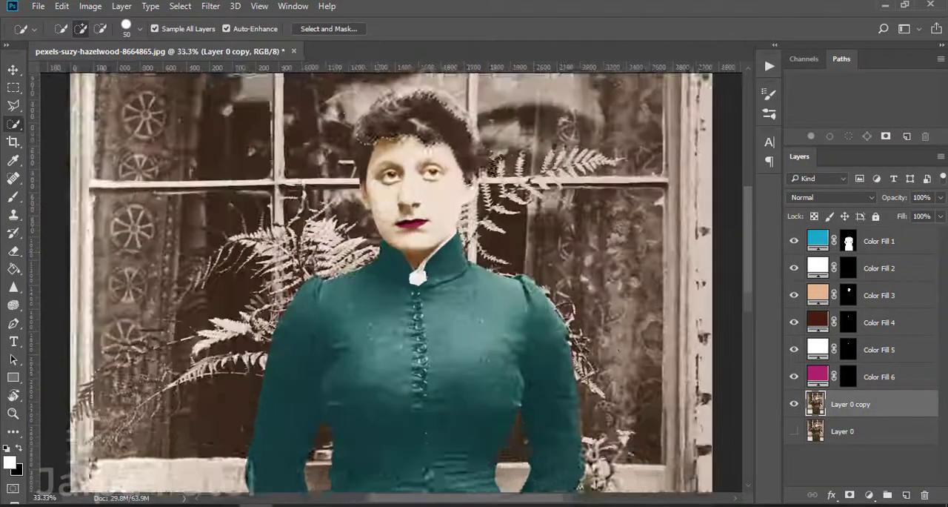
scroll(341, 297, "up", 4)
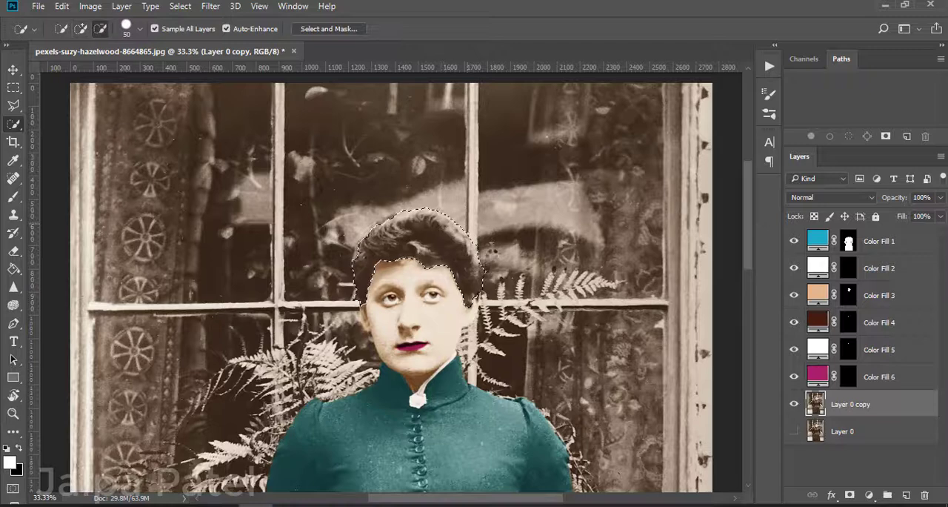
Step: Show the hair selection as a quick mask, add missing hair along the upper edge with a size 15 eraser, and preview the selection
key("q")
key("ctrl+plus")
key("ctrl+plus")
key("ctrl+plus")
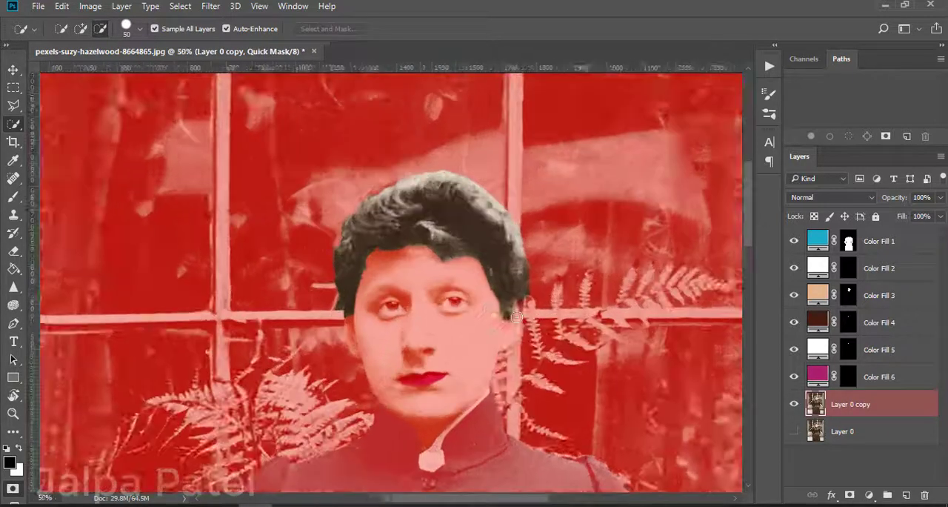
key("e")
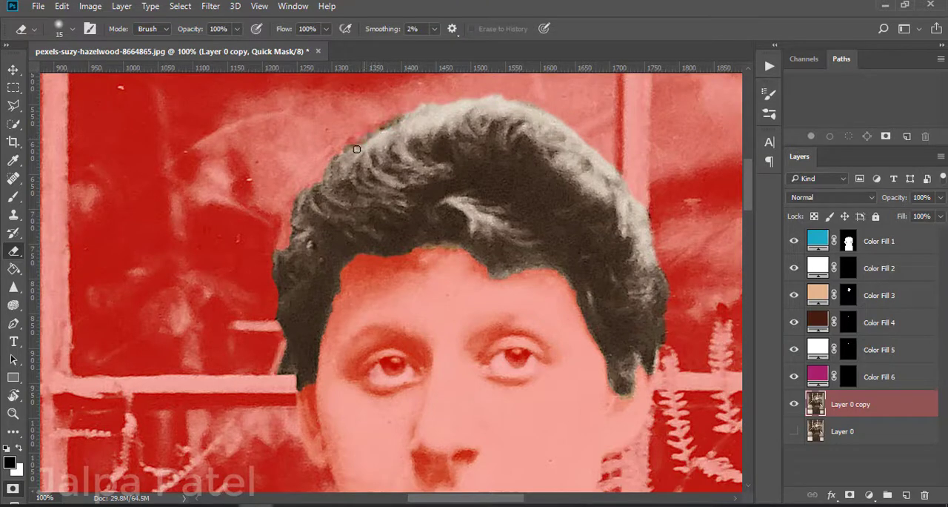
key("q")
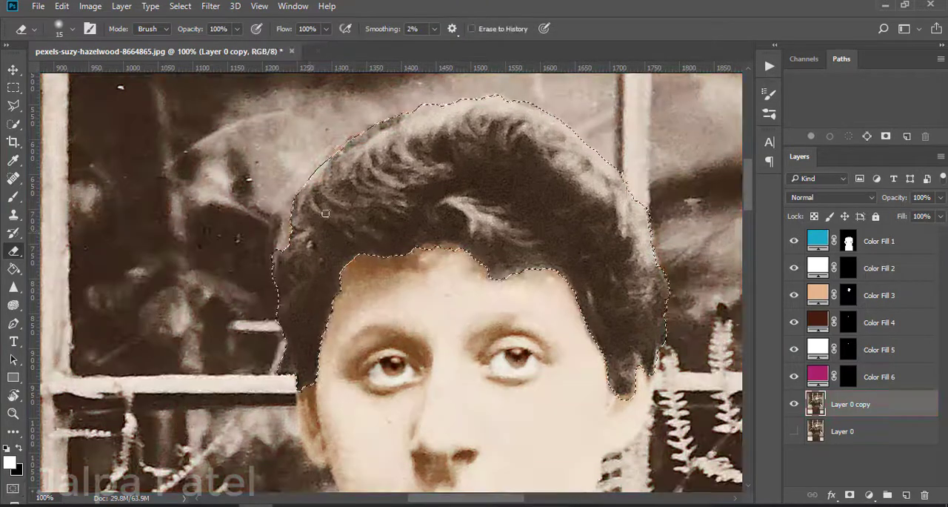
Step: Trim the quick mask along the crown with a size 20 brush and restore the side hair's edge with a size 15 eraser
key("q")
key("b")
mouse_move(425, 103)
left_mouse_down()
mouse_move(499, 99)
mouse_move(558, 119)
left_mouse_up()
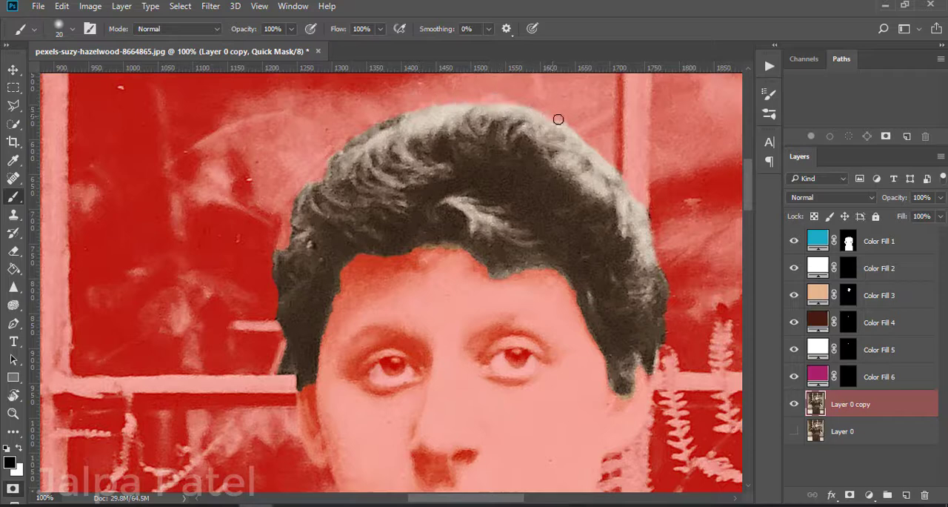
key("e")
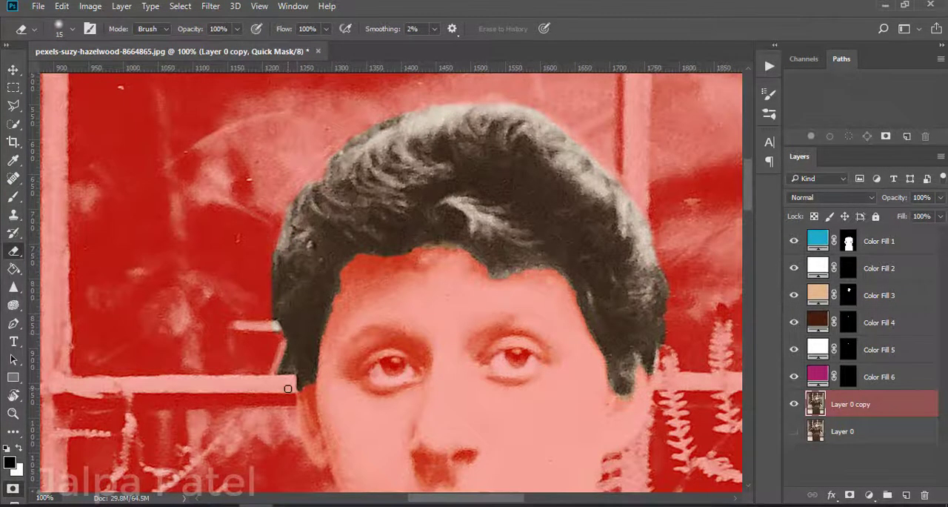
Step: Mask out the stray area beside the ear with a size 20 brush, check the result and return to the hair selection
key("b")
scroll(291, 388, "down", 3)
key("q")
key("q")
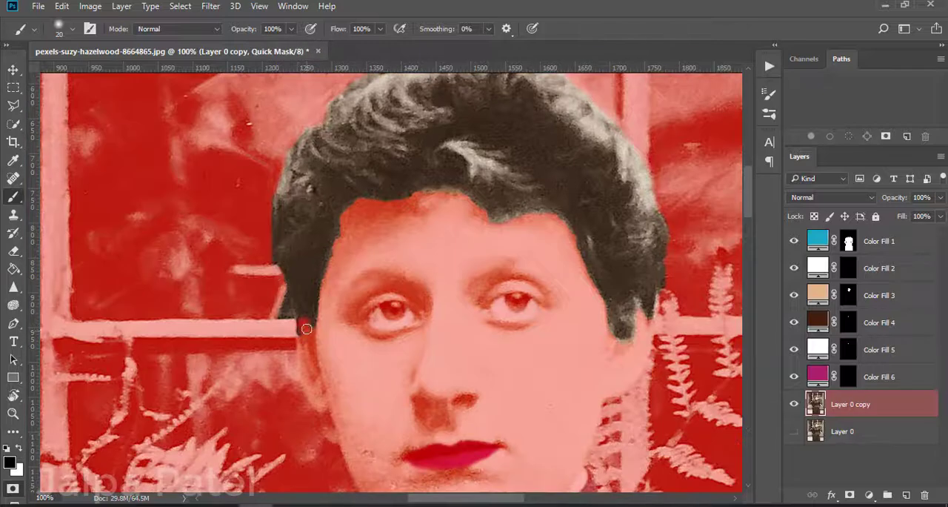
scroll(348, 252, "up", 3)
key("q")
key("q")
key("x")
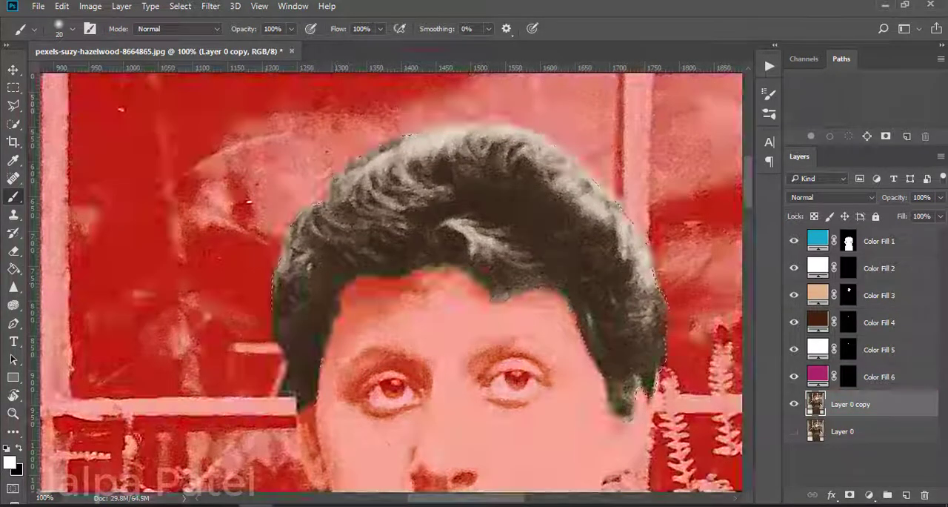
key("q")
Step: Refine the hair selection in Select and Mask with Smart Radius, radius 2 px and slight smoothing
left_click(13, 123)
left_click(328, 29)
left_click(764, 273)
left_click_drag(766, 250, 780, 250)
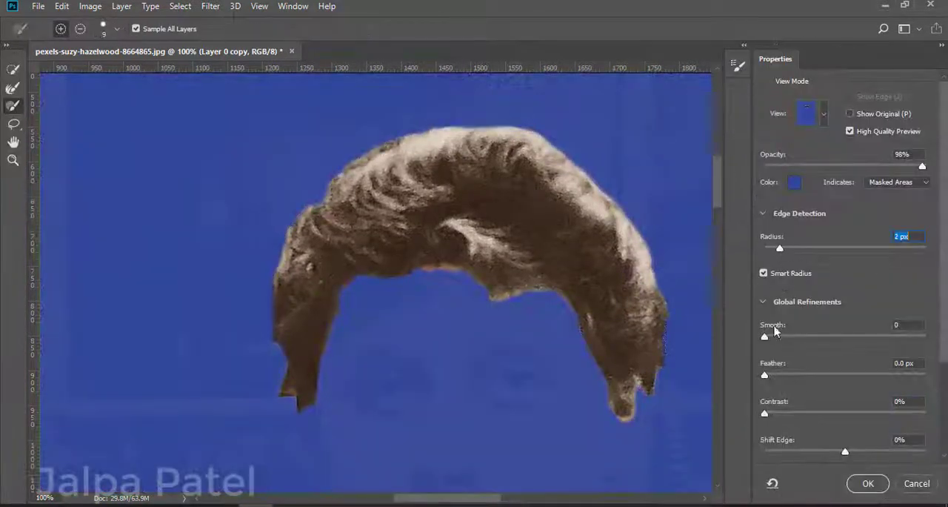
left_click_drag(765, 340, 769, 340)
left_click(868, 483)
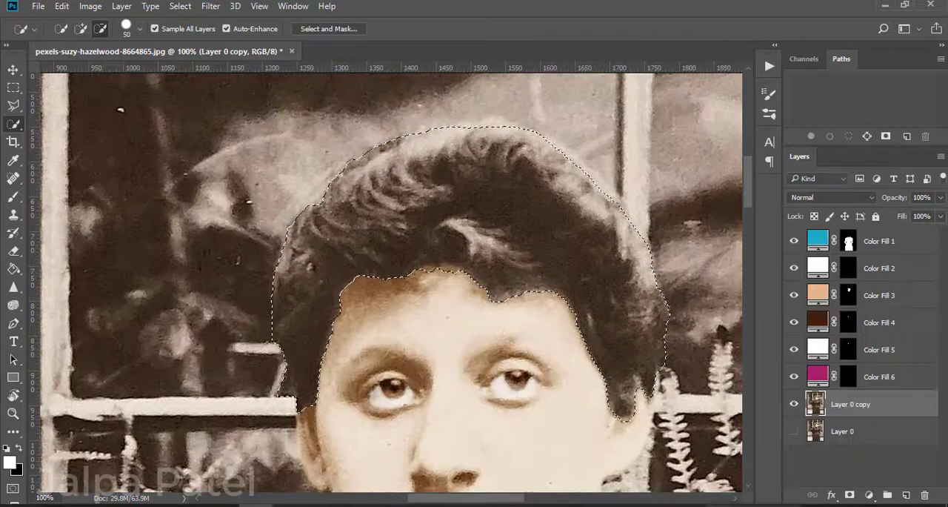
Step: Fill the selected hair with a dark reddish-brown solid colour layer set to Soft Light
left_click(869, 495)
left_click(845, 187)
left_click_drag(723, 225, 727, 273)
left_click(680, 244)
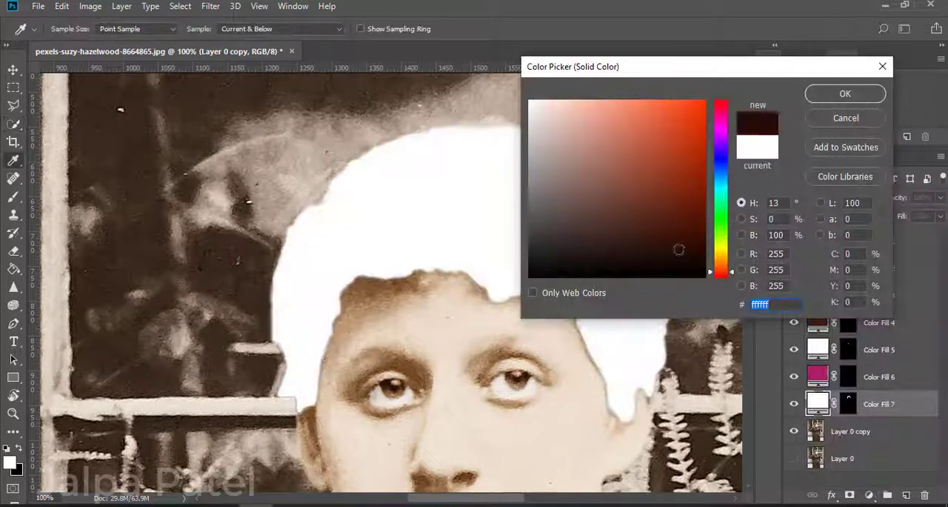
left_click(845, 93)
left_click(829, 197)
left_click(806, 343)
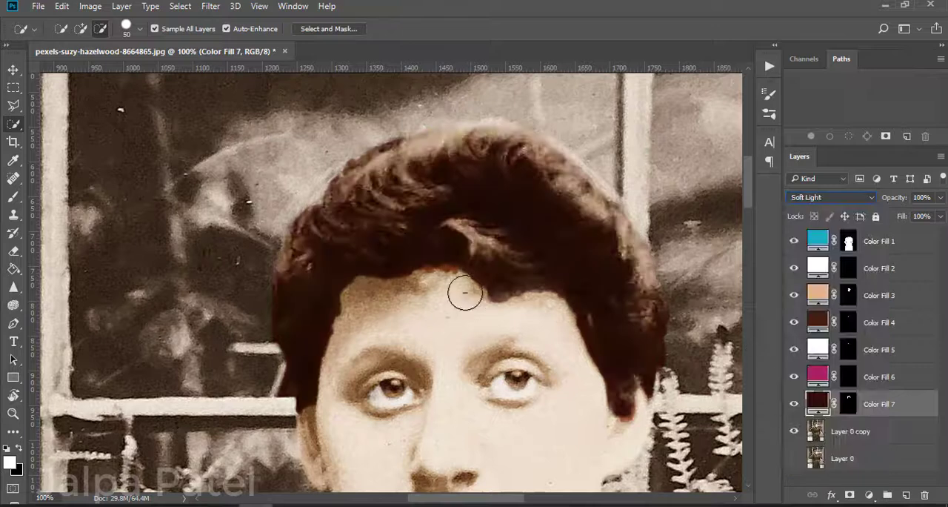
Step: Touch up the edges of the hair fill's layer mask with the brush and a soft eraser at 18% opacity
key("e")
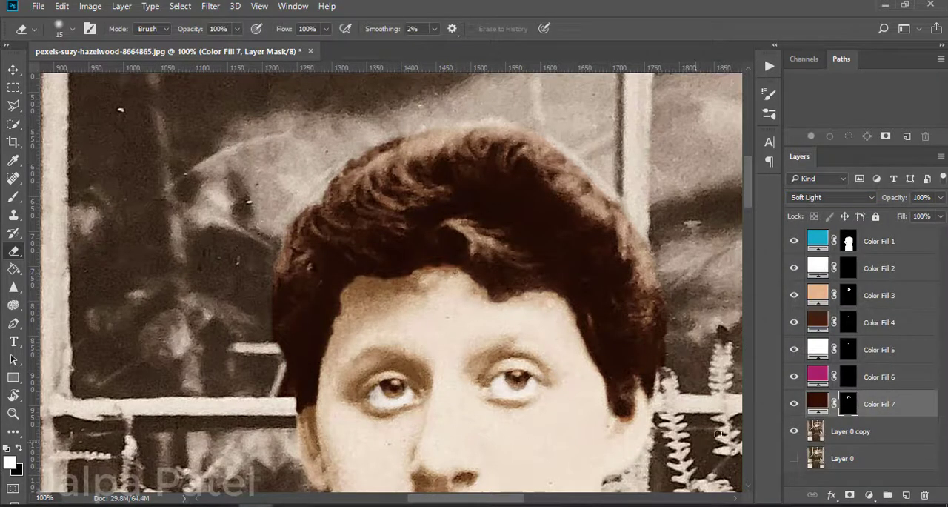
key("b")
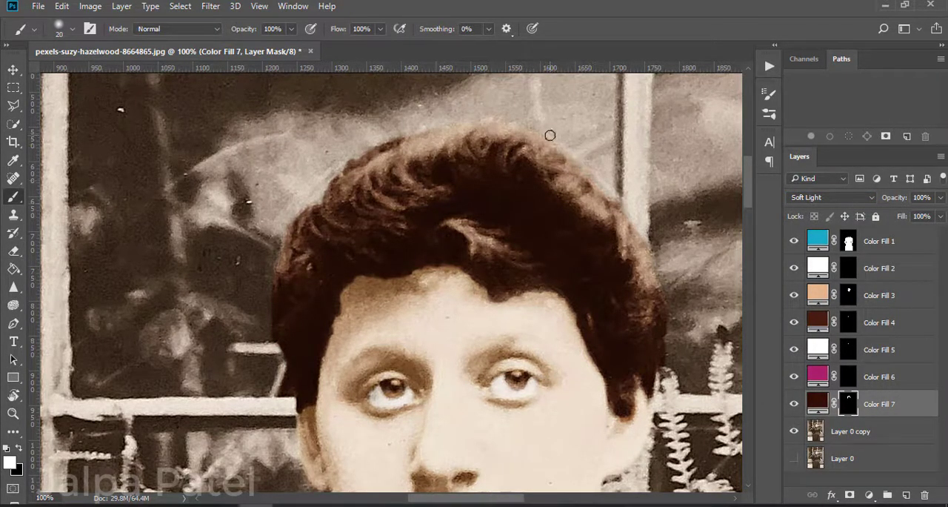
key("e")
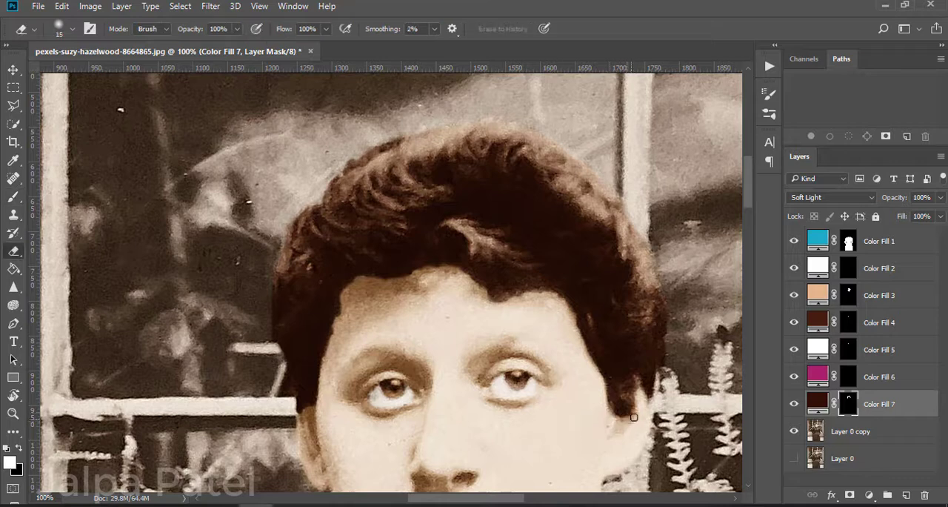
key("3")
key("4")
key("1")
key("8")
key("bracketright")
key("bracketright")
key("ctrl+minus")
key("backslash")
key("backslash")
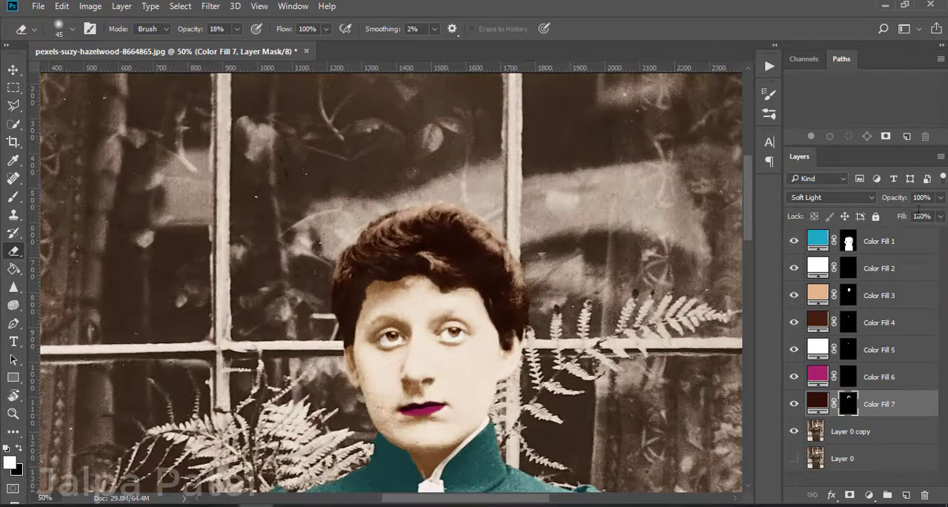
Step: Lower the hair fill layer's opacity to 88% and prepare a size 25 eraser at 28% opacity for its mask
left_click(940, 198)
left_click_drag(942, 213, 932, 214)
left_click(237, 29)
left_click_drag(233, 45, 301, 45)
left_click(940, 197)
mouse_move(931, 214)
left_mouse_down()
mouse_move(896, 214)
mouse_move(926, 217)
left_mouse_up()
key("ctrl+plus")
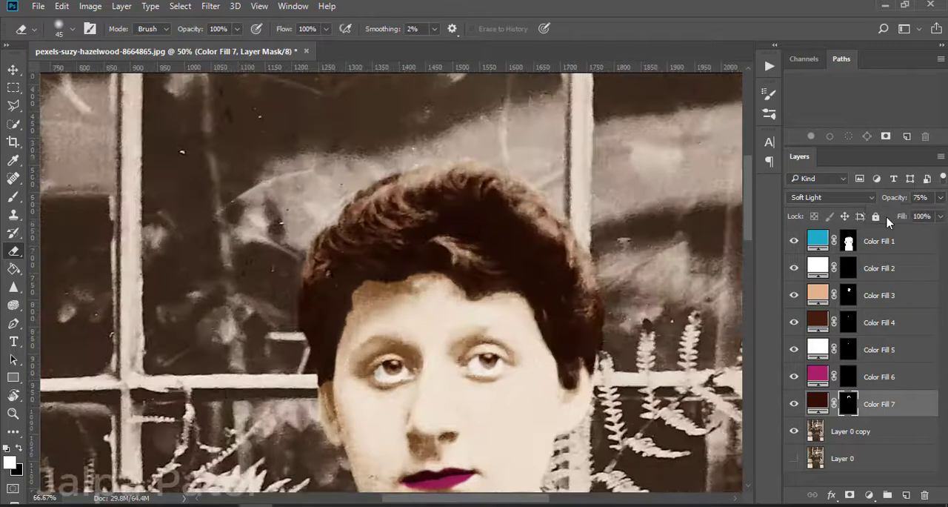
key("9")
key("7")
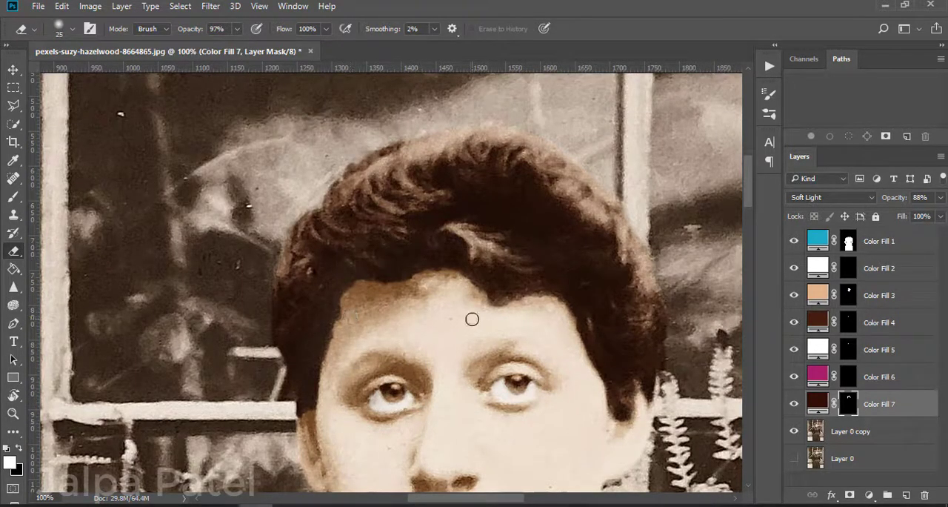
left_click_drag(197, 47, 192, 47)
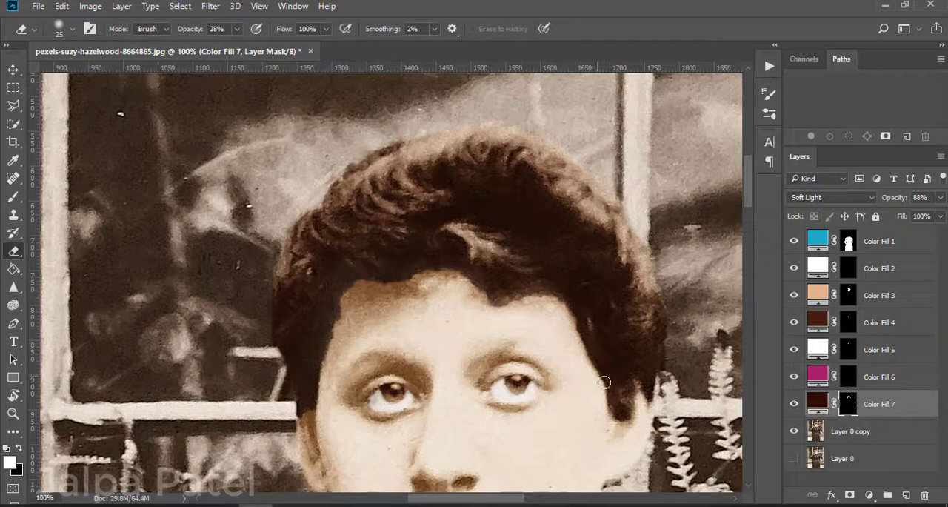
Step: Paint the skin fill's mask along the forehead hairline and temple with a size 45 white brush at 35% opacity
left_click(807, 295)
key("b")
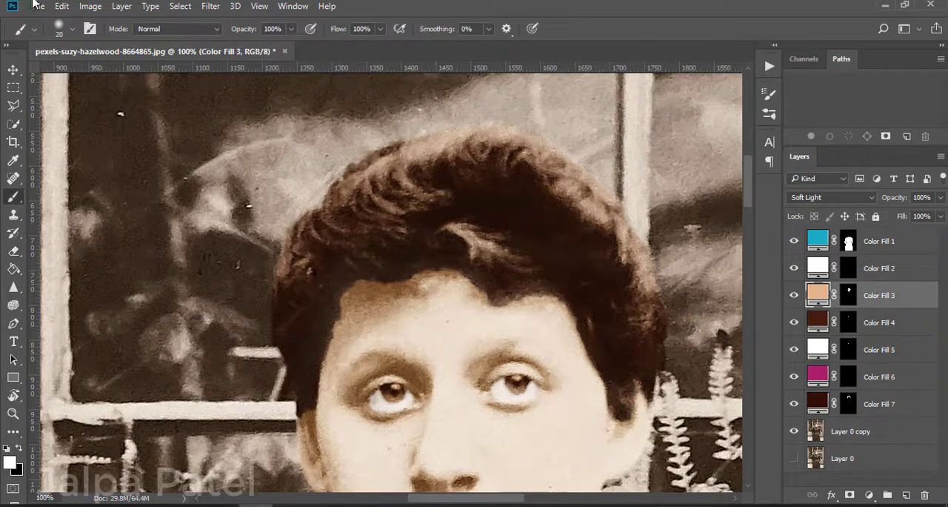
left_click(291, 29)
left_click(849, 294)
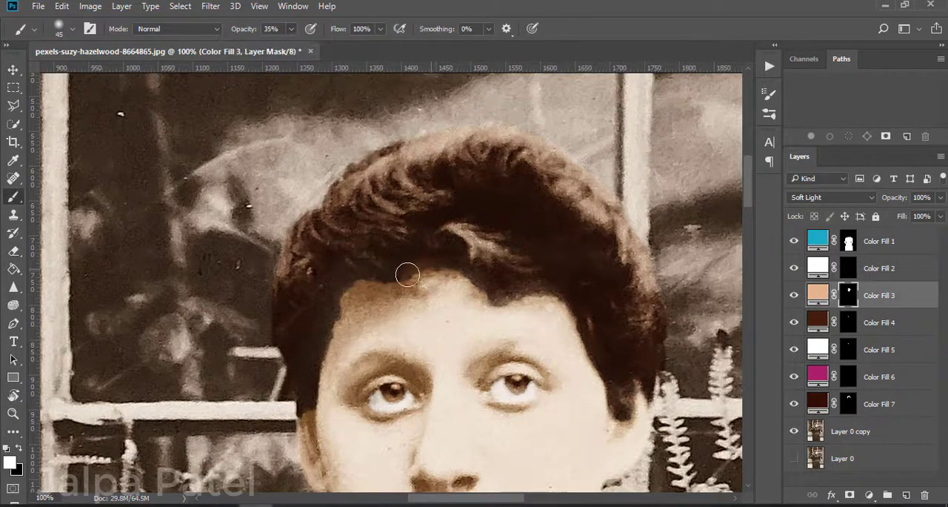
left_click_drag(466, 283, 610, 386)
key("ctrl+minus")
key("ctrl+minus")
key("ctrl+minus")
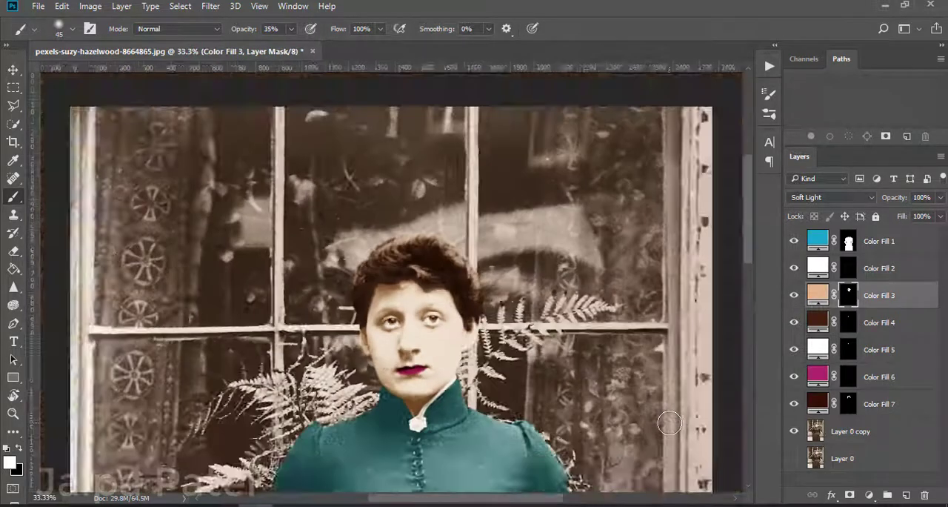
Step: Trim the skin fill's mask along the forehead hairline with a size 25 eraser at 60% opacity
key("ctrl+plus")
key("ctrl+plus")
key("ctrl+plus")
left_click(13, 250)
left_click_drag(248, 42, 260, 46)
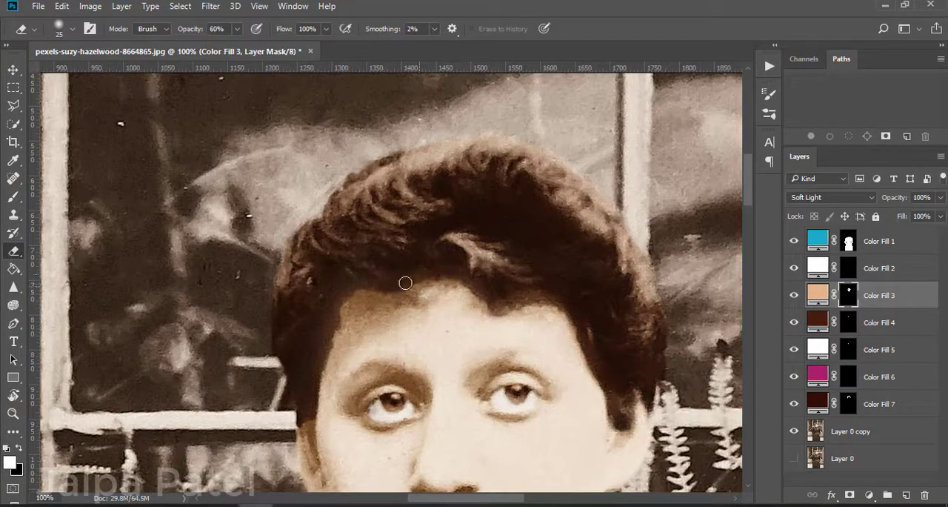
key("ctrl+minus")
key("ctrl+minus")
key("ctrl+minus")
key("ctrl+minus")
key("ctrl+minus")
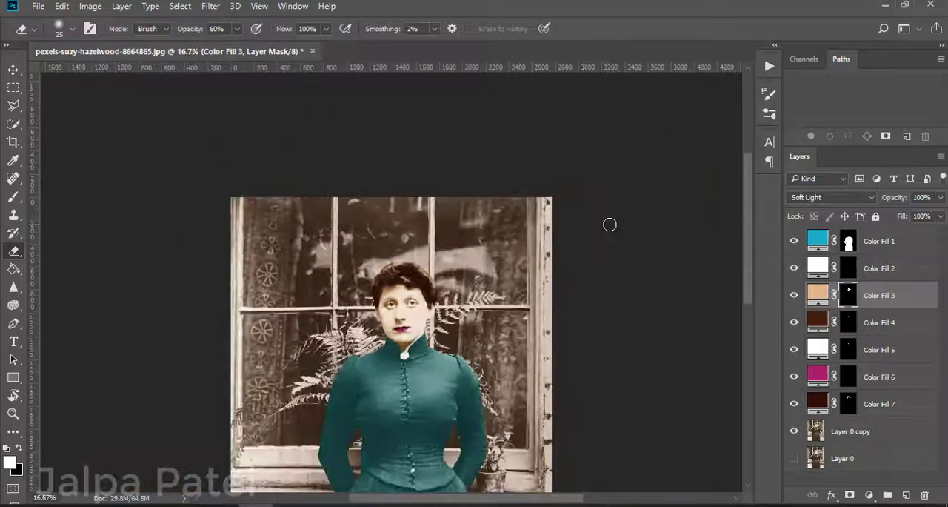
Step: Blend the skin fill's mask at the hairline with a size 45 brush at 19% opacity and check the whole figure
key("ctrl+plus")
key("ctrl+plus")
key("ctrl+plus")
key("ctrl+plus")
key("ctrl+plus")
key("ctrl+plus")
key("ctrl+minus")
key("ctrl+minus")
key("b")
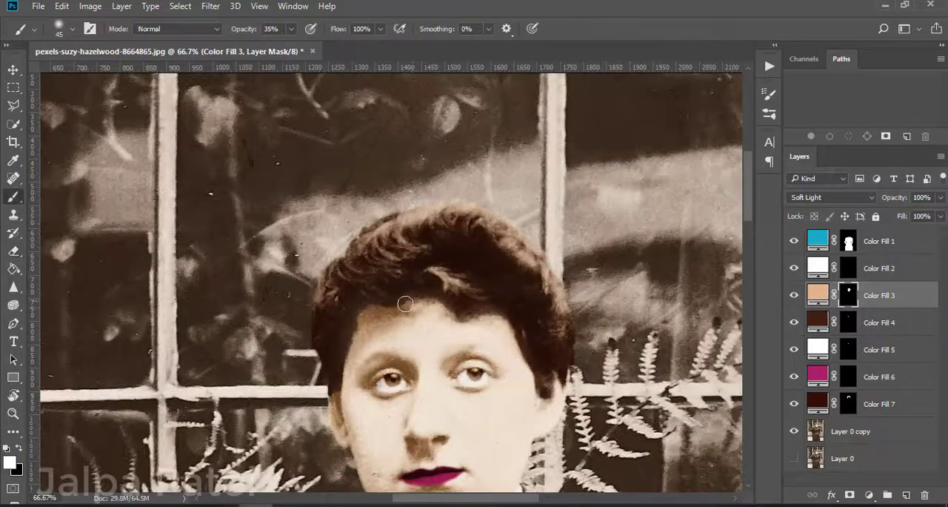
key("1")
key("9")
key("ctrl+minus")
key("ctrl+minus")
key("ctrl+minus")
key("ctrl+minus")
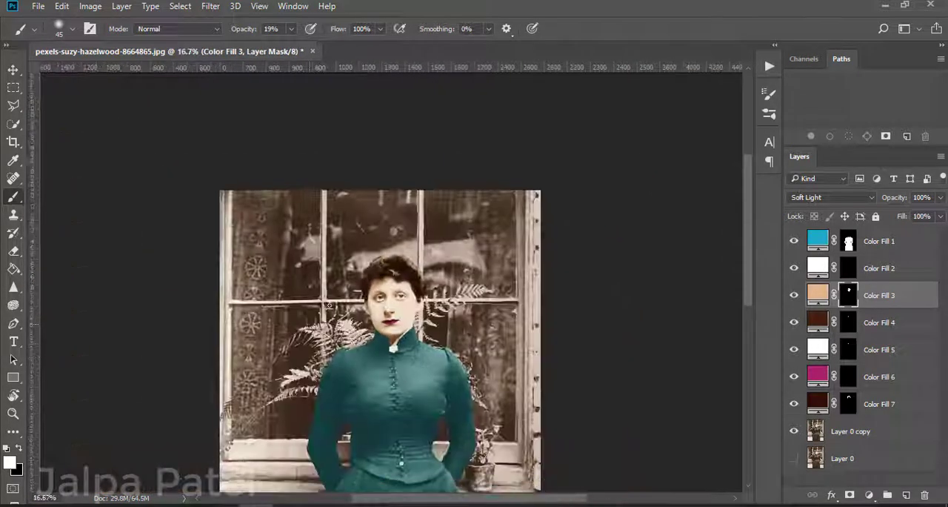
Step: Try a more saturated tan-orange as the skin fill layer's colour
double_click(818, 295)
mouse_move(605, 116)
left_mouse_down()
mouse_move(662, 237)
mouse_move(592, 97)
mouse_move(594, 139)
left_mouse_up()
left_click(755, 147)
key("Return")
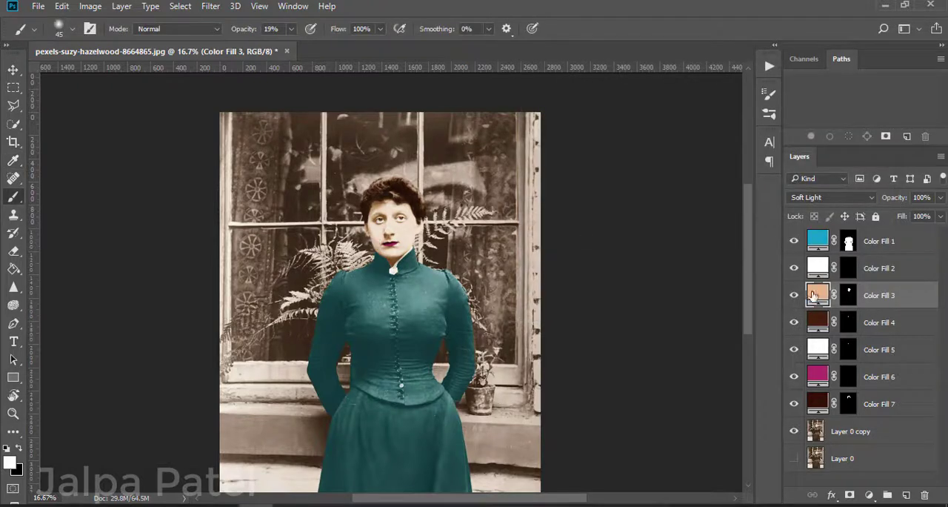
double_click(813, 294)
left_click(616, 123)
left_click(846, 93)
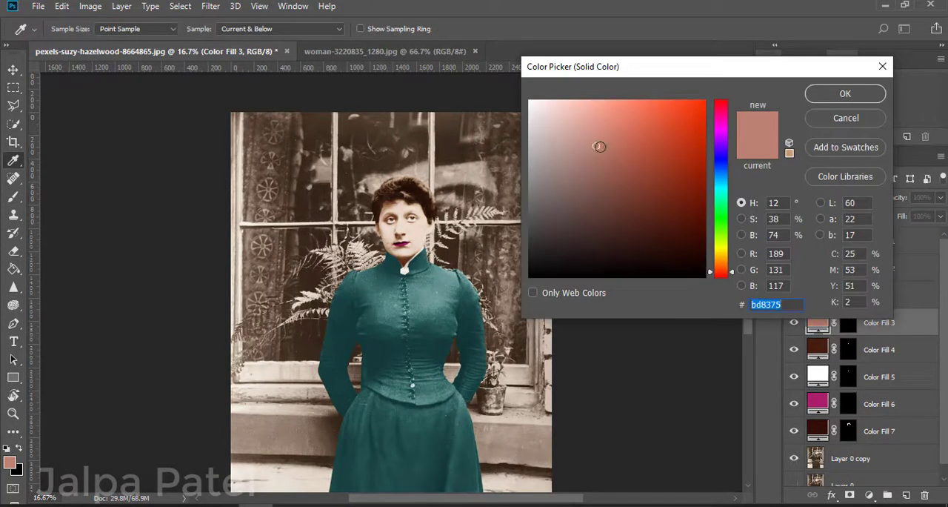
key("Return")
left_click(832, 197)
key("Escape")
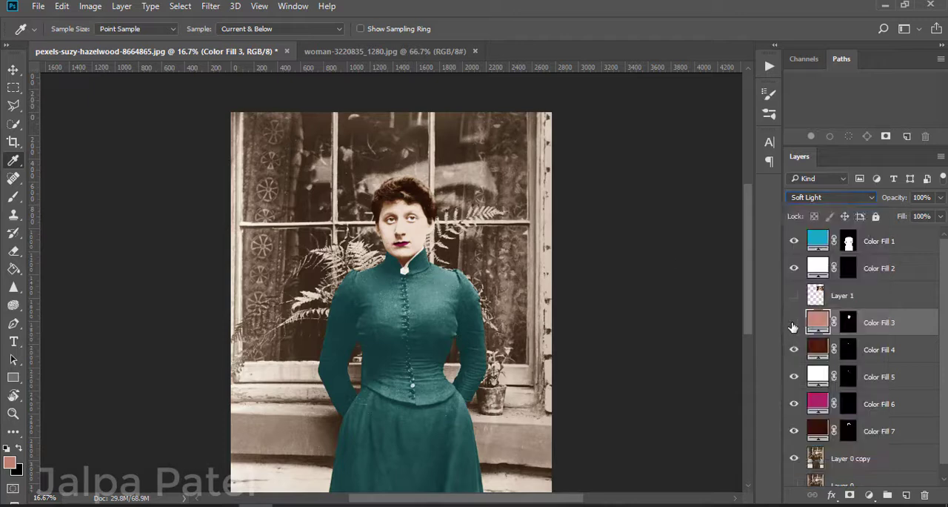
Step: Activate the Layer 0 copy layer with the Quick Selection tool for selecting the background
scroll(201, 377, "up", 1)
key("ctrl+plus")
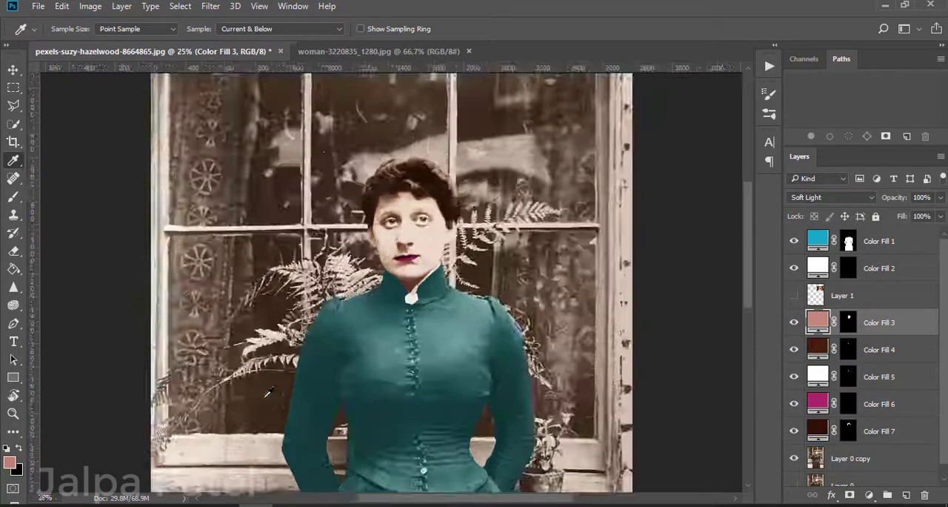
key("ctrl+minus")
key("ctrl+minus")
key("w")
key("alt+bracketleft")
key("alt+bracketleft")
key("alt+bracketleft")
key("alt+bracketleft")
key("alt+bracketleft")
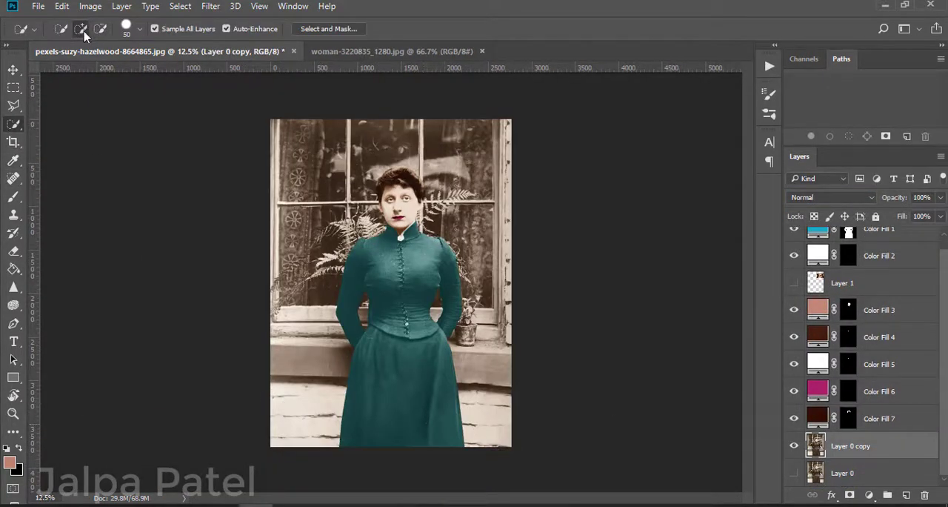
left_click(488, 414)
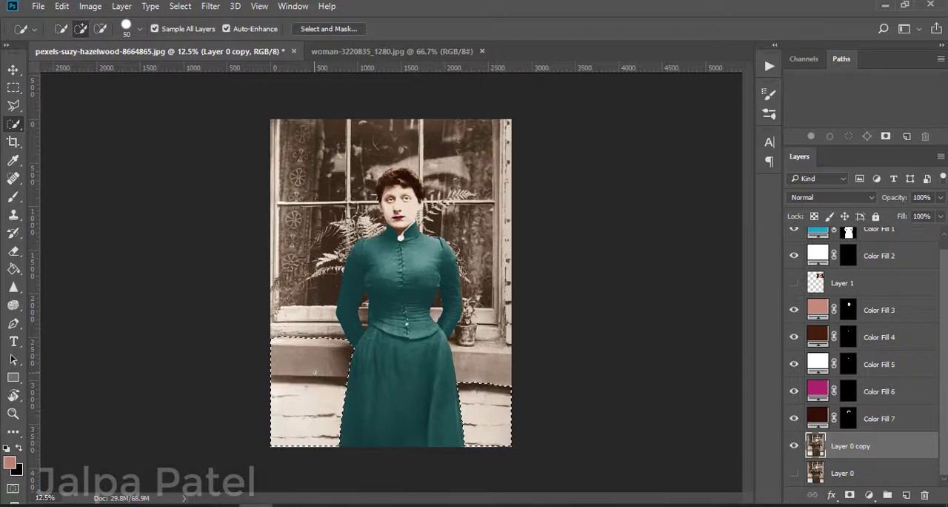
left_click(314, 362)
left_click(100, 29)
left_click(290, 375)
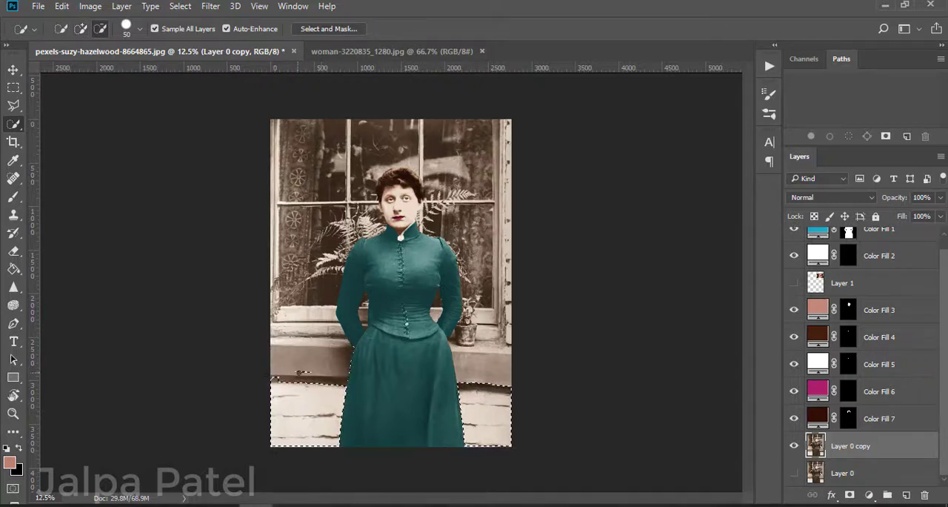
key("ctrl+d")
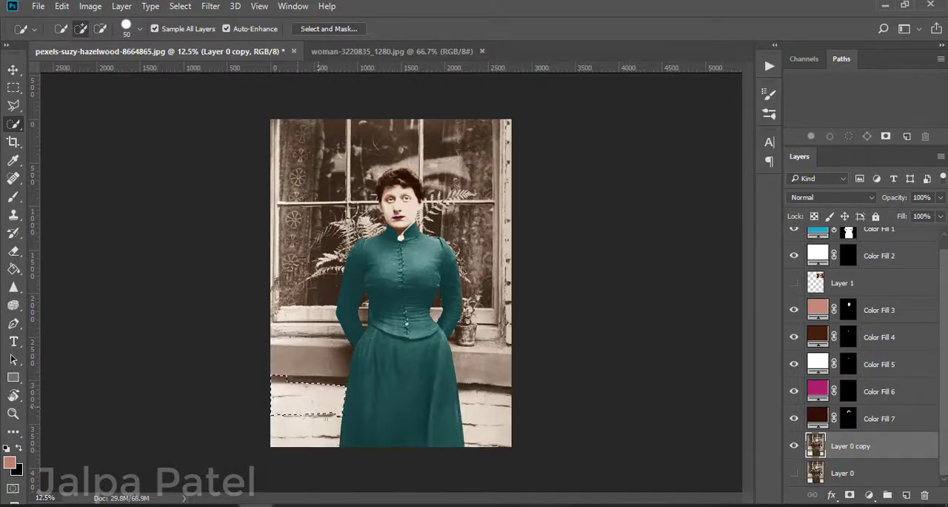
Step: Quick-select the white brick wall on both sides of the skirt
left_click(326, 421)
left_click(470, 440)
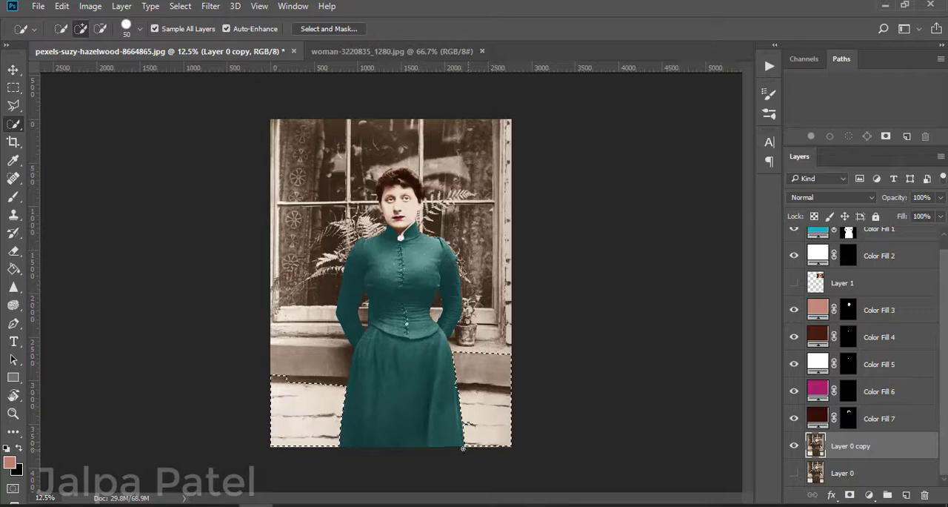
left_click(101, 29)
Step: Clean up the wall's quick mask along the skirt and beneath the sill on the woman's near side using brush and eraser at 100% opacity
key("q")
key("ctrl+plus")
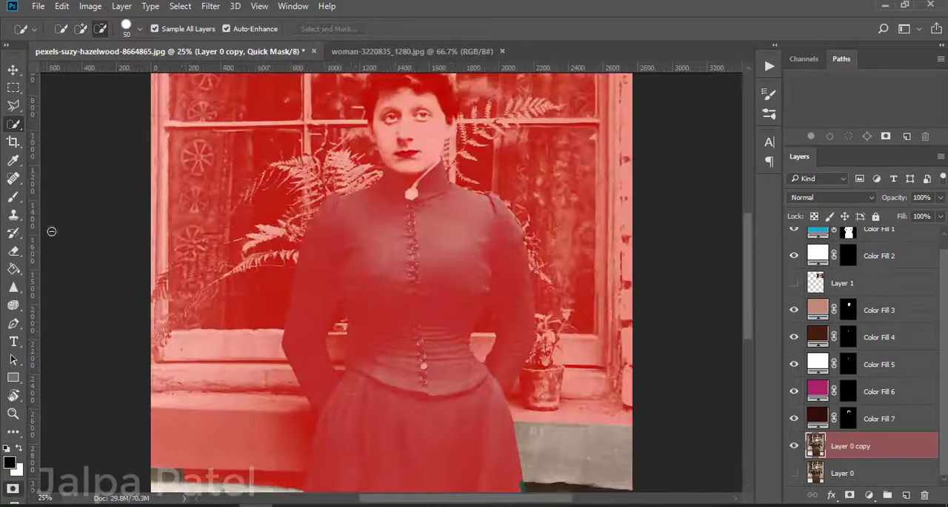
scroll(52, 231, "down", 5)
key("b")
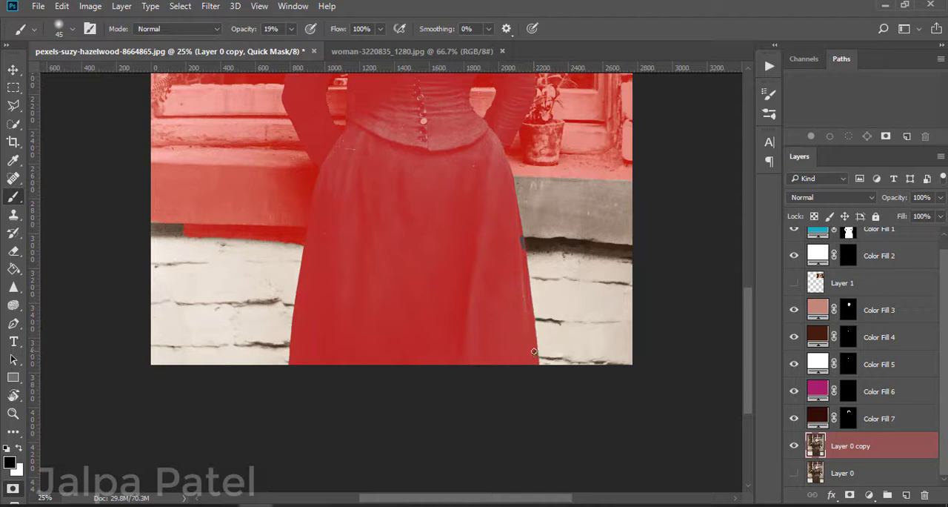
key("0")
key("e")
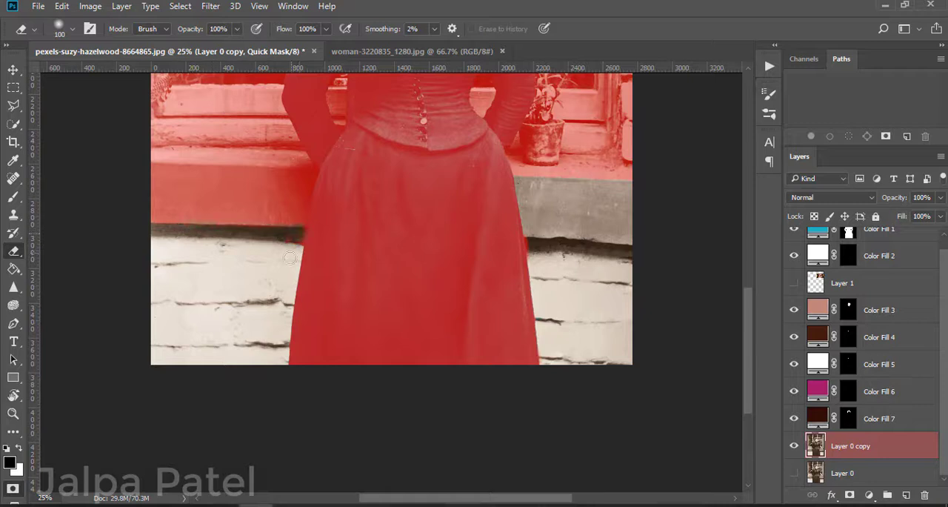
key("b")
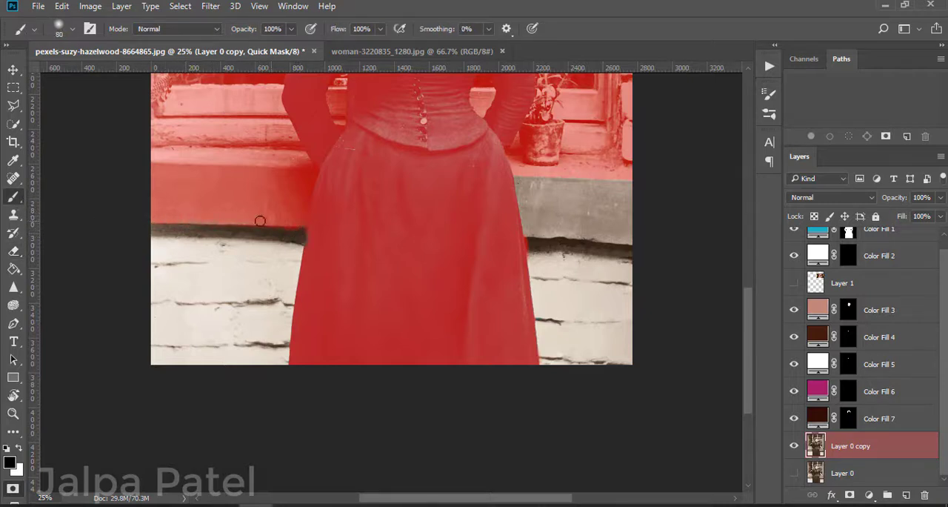
left_click_drag(260, 221, 165, 227)
key("e")
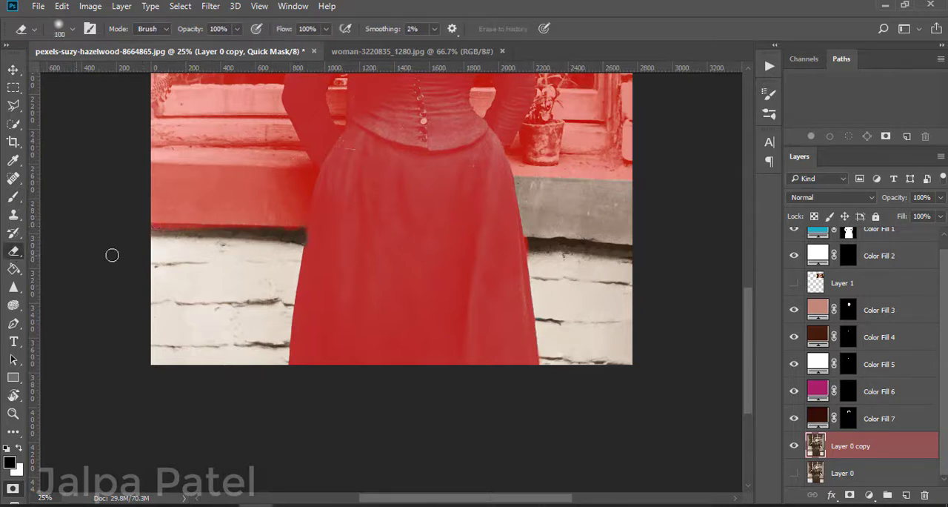
Step: Mask out the stone ledge beside the skirt, above the brick wall, and return from quick mask to the selection
left_click(16, 199)
mouse_move(626, 181)
left_mouse_down()
mouse_move(539, 168)
mouse_move(518, 257)
mouse_move(488, 206)
mouse_move(631, 243)
left_mouse_up()
key("e")
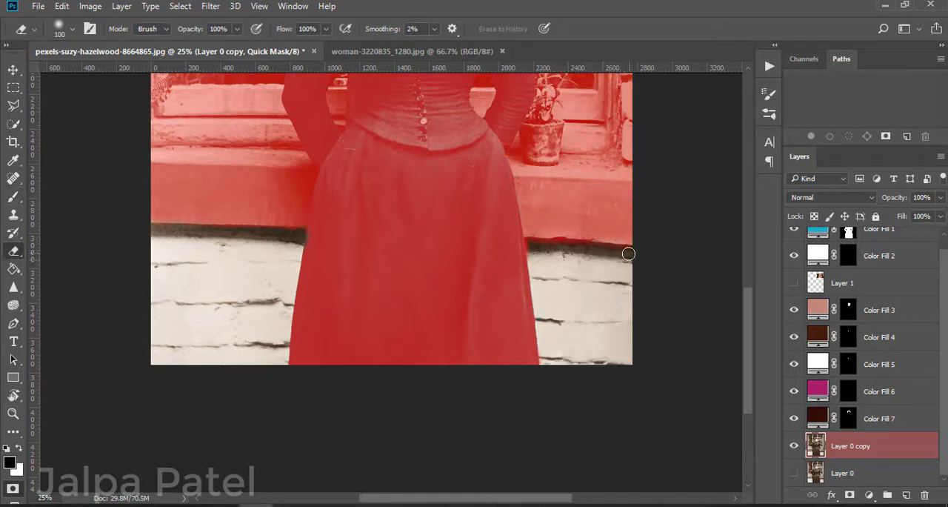
left_click(14, 198)
key("ctrl+minus")
key("ctrl+minus")
left_click(13, 488)
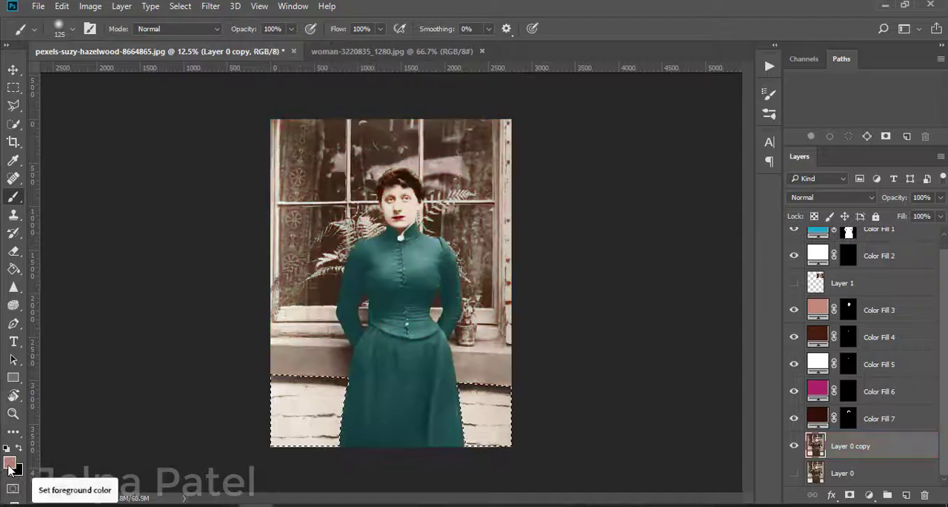
Step: Refine the wall selection in Select and Mask with Smart Radius, radius 1 px, a slight feather and slightly raised contrast
key("w")
left_click(328, 29)
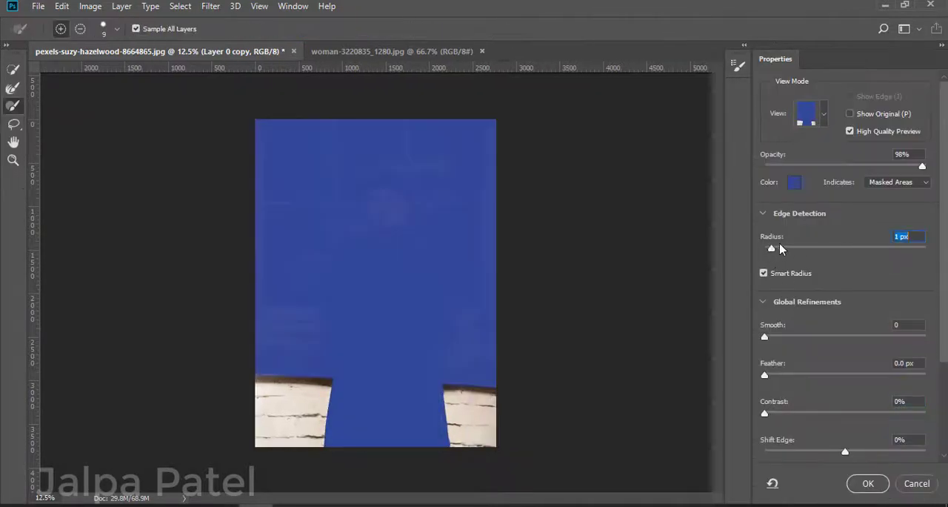
left_click_drag(766, 376, 769, 377)
left_click_drag(765, 414, 773, 415)
left_click(874, 485)
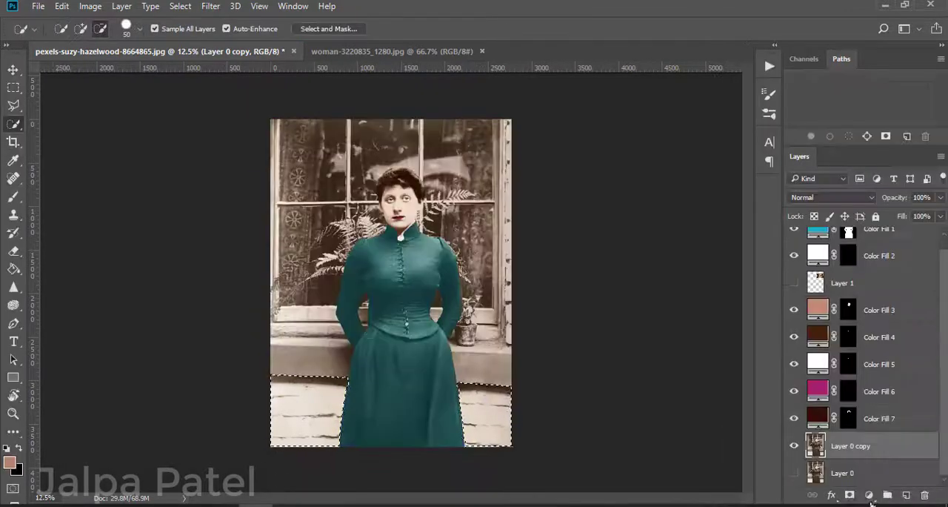
Step: Fill the selected brick wall with a dark reddish-brown solid colour layer set to Soft Light
left_click(870, 495)
left_click(860, 198)
left_click_drag(643, 185, 665, 217)
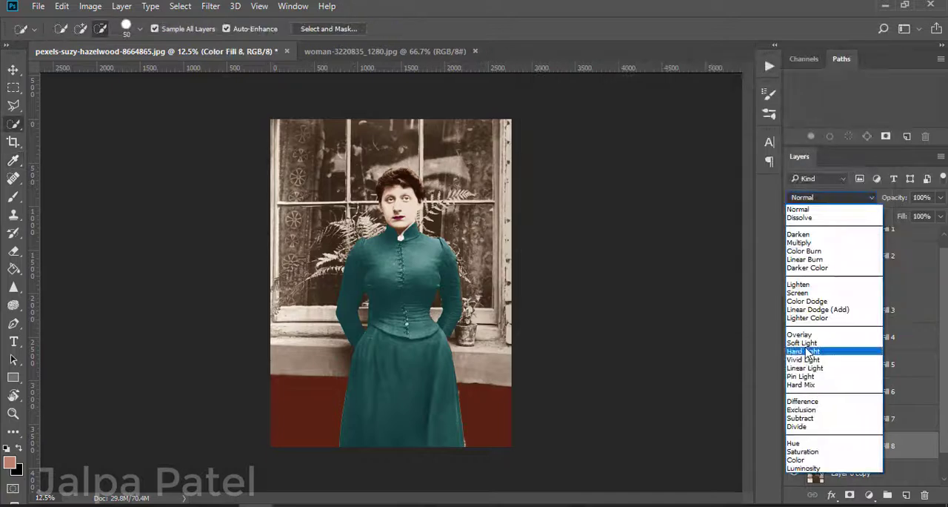
left_click(815, 348)
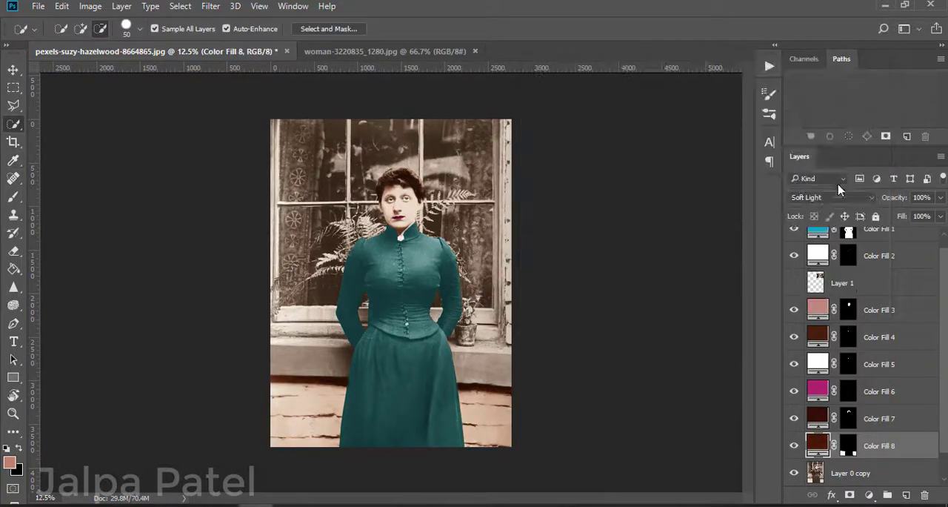
Step: Change the brick wall fill's blend mode to Hard Light and zoom in to inspect the tint
left_click(830, 197)
left_click(822, 341)
key("ctrl+plus")
key("ctrl+plus")
key("ctrl+plus")
right_click(749, 297)
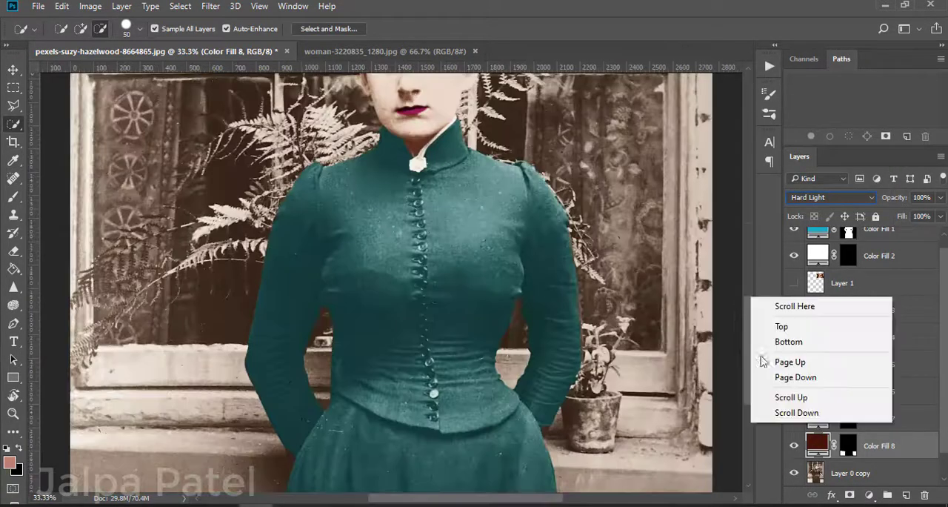
Step: Brush white onto the brick wall fill's mask to cover the untinted strips along the skirt's lower edge
left_click(688, 357)
left_click_drag(749, 311, 750, 404)
double_click(848, 446)
left_click(693, 104)
key("b")
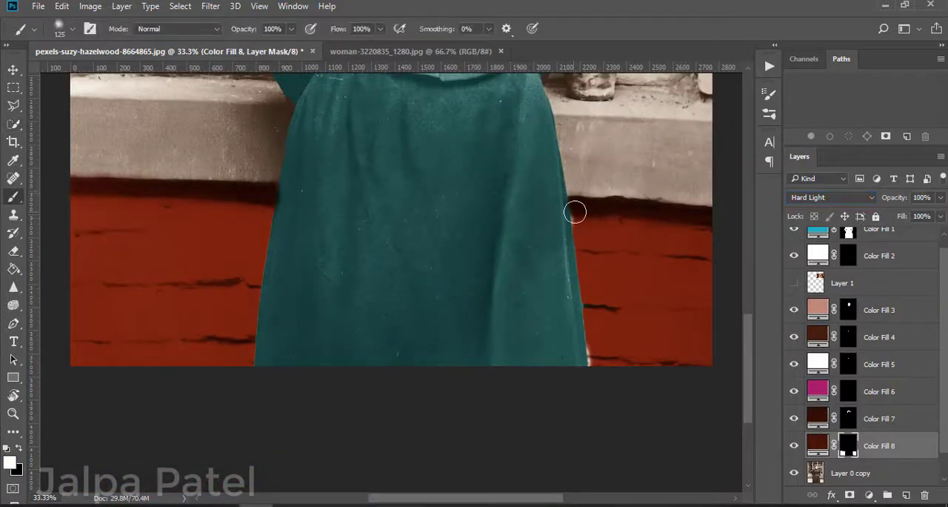
key("e")
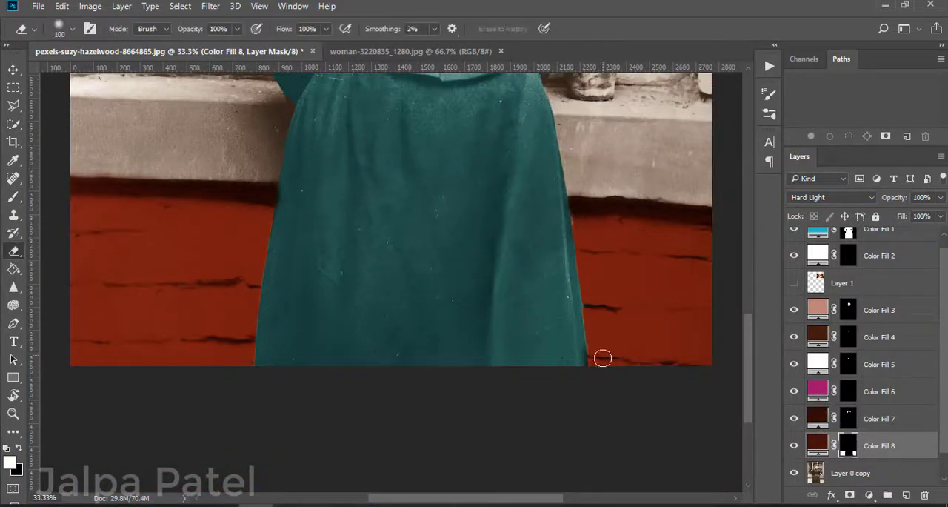
left_click(14, 197)
left_click_drag(591, 349, 598, 376)
scroll(615, 288, "up", 4)
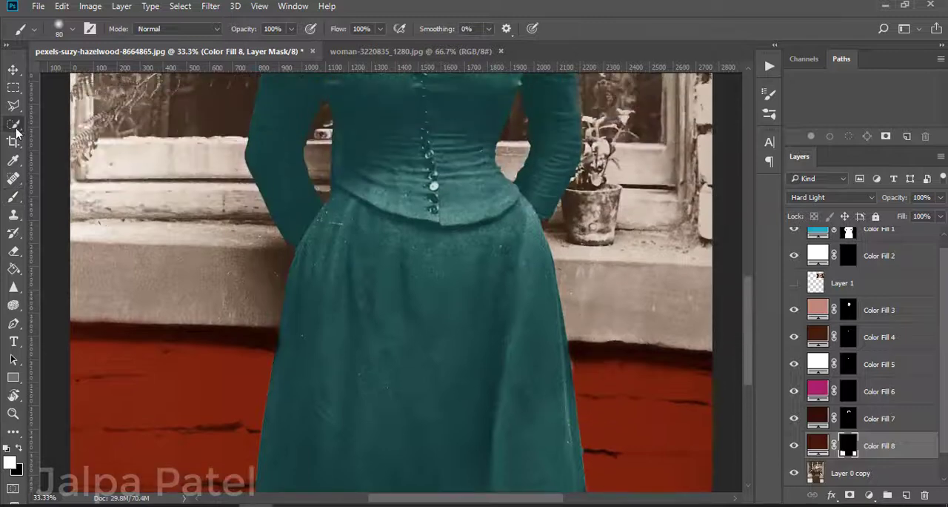
Step: Quick-select the stone ledge on both sides of the skirt on Layer 0 copy and check it in quick mask
left_click(13, 124)
left_click(851, 472)
left_click(229, 262)
left_click(81, 29)
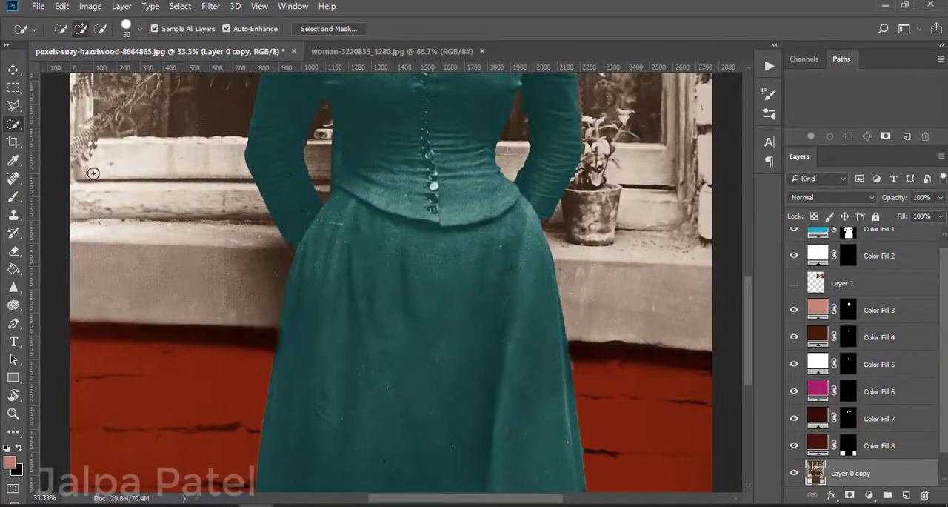
left_click(628, 272)
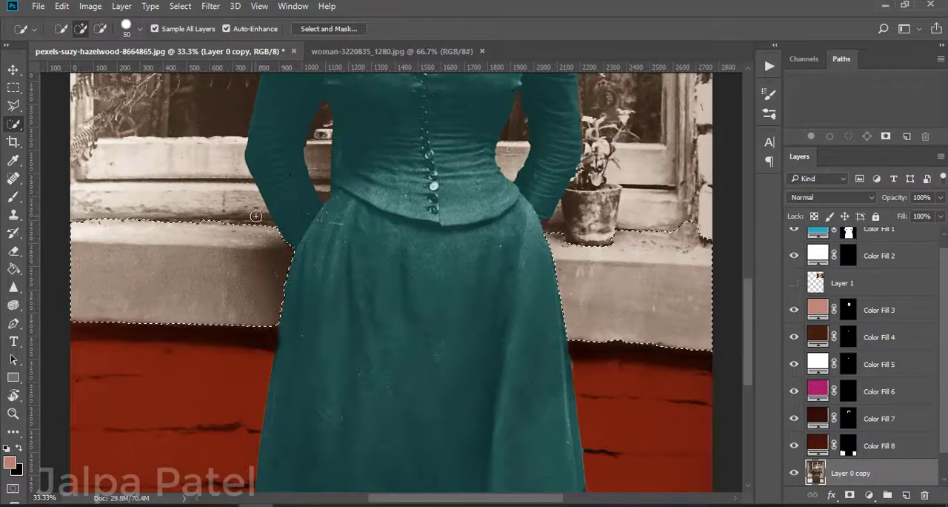
key("q")
key("q")
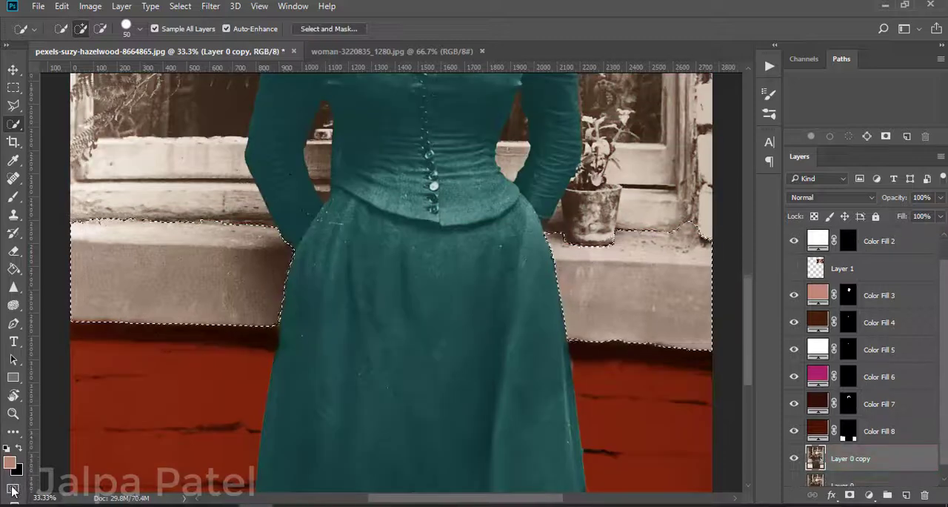
Step: Refine the ledge selection with Smart Radius at 2 px and Smooth 3, and fill it with a white solid colour layer
left_click(323, 29)
left_click_drag(765, 337, 769, 337)
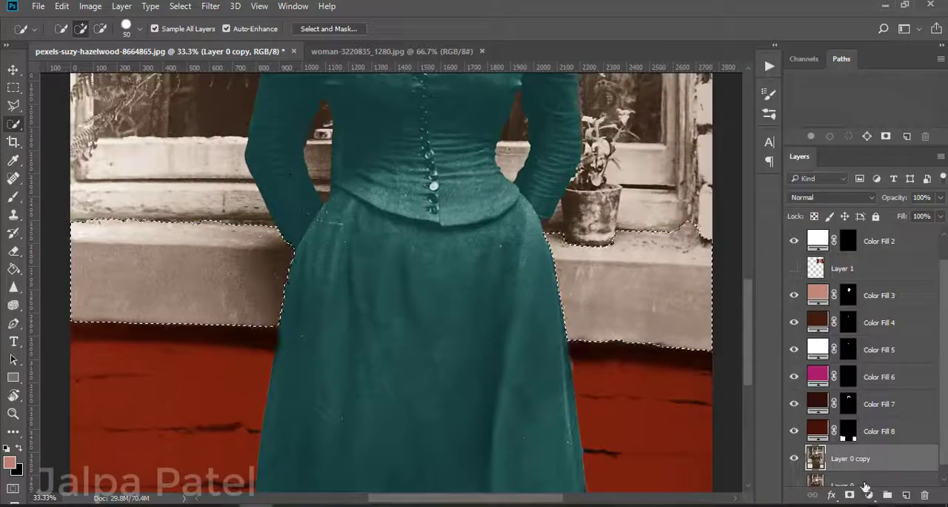
left_click(869, 495)
left_click(842, 190)
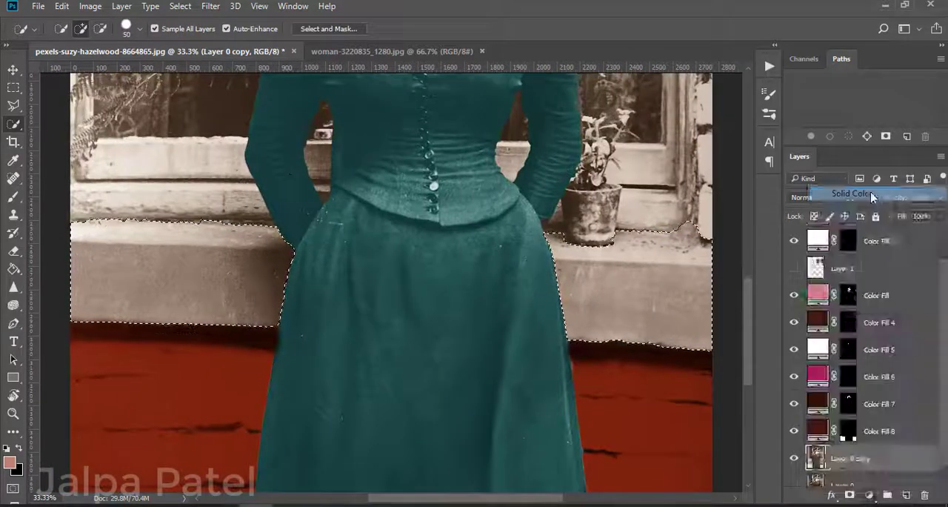
left_click_drag(601, 130, 601, 74)
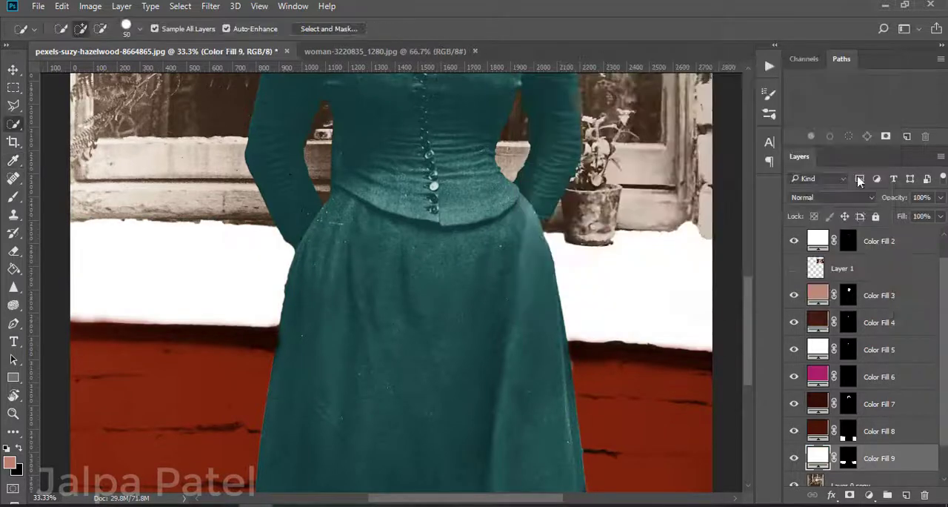
Step: Try the Soft Light, Hard Light, Multiply, Color Burn, Color, Divide and Overlay blend modes on the ledge's white fill
left_click(830, 198)
left_click(813, 344)
left_click(832, 198)
left_click(817, 351)
left_click(848, 198)
left_click(822, 243)
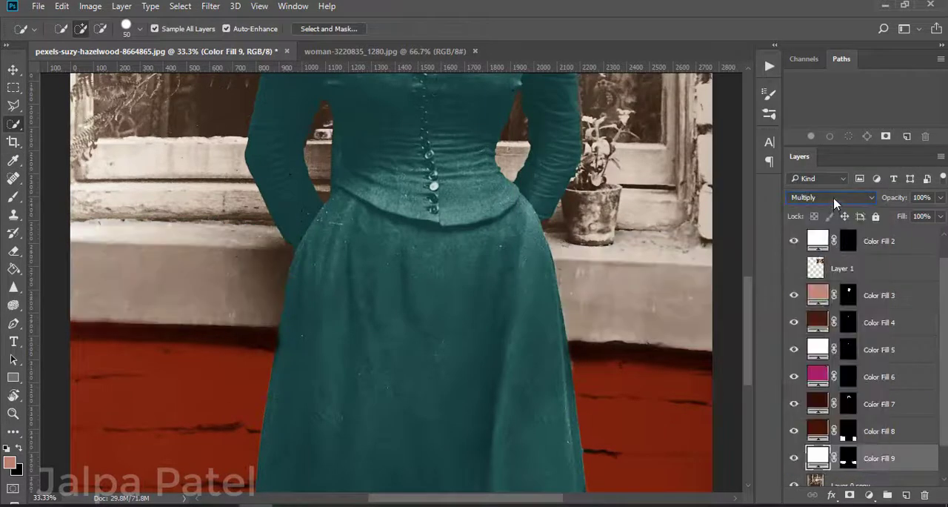
left_click(834, 198)
left_click(826, 251)
left_click(831, 199)
left_click(806, 458)
left_click(852, 198)
left_click(803, 428)
left_click(837, 199)
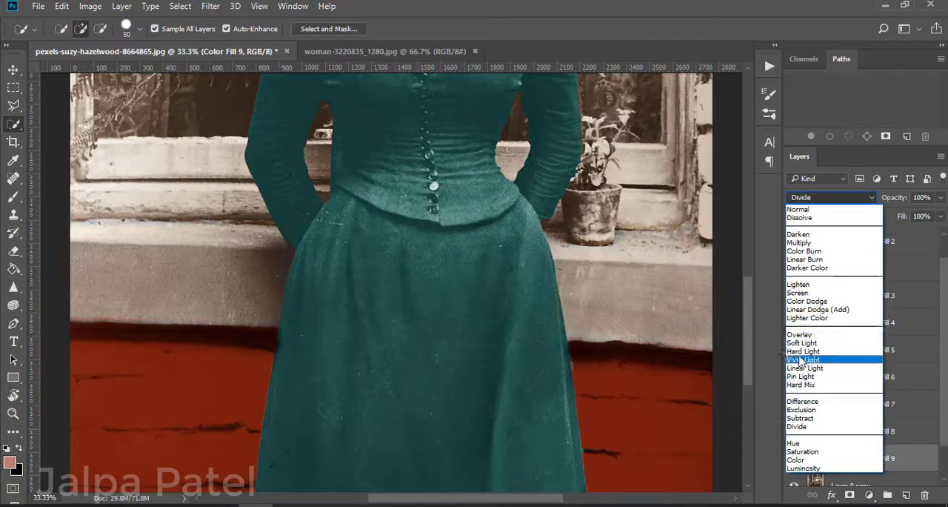
left_click(802, 334)
key("ctrl+minus")
key("ctrl+minus")
key("ctrl+minus")
Step: Set the ledge's white fill layer to Lighten at 59% opacity
left_click(860, 197)
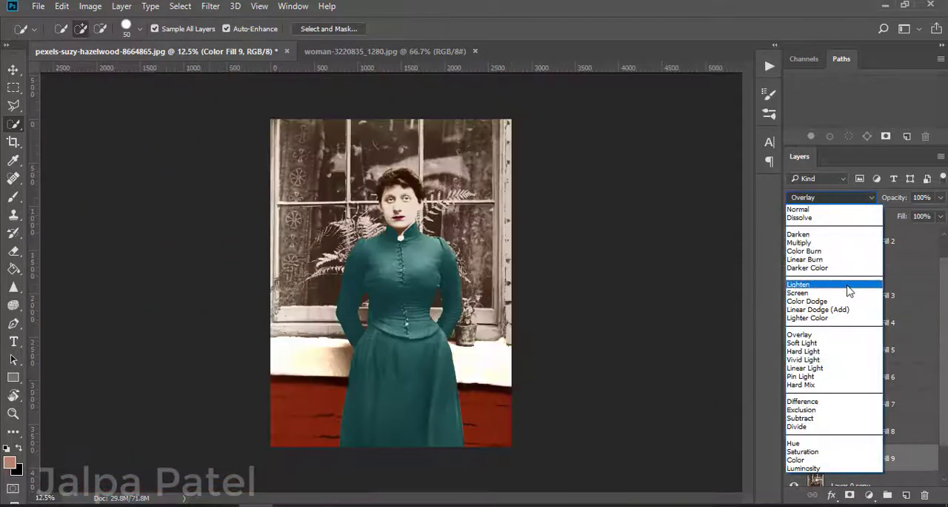
left_click(850, 281)
left_click(941, 198)
left_click_drag(940, 216, 915, 216)
key("ctrl+plus")
key("ctrl+plus")
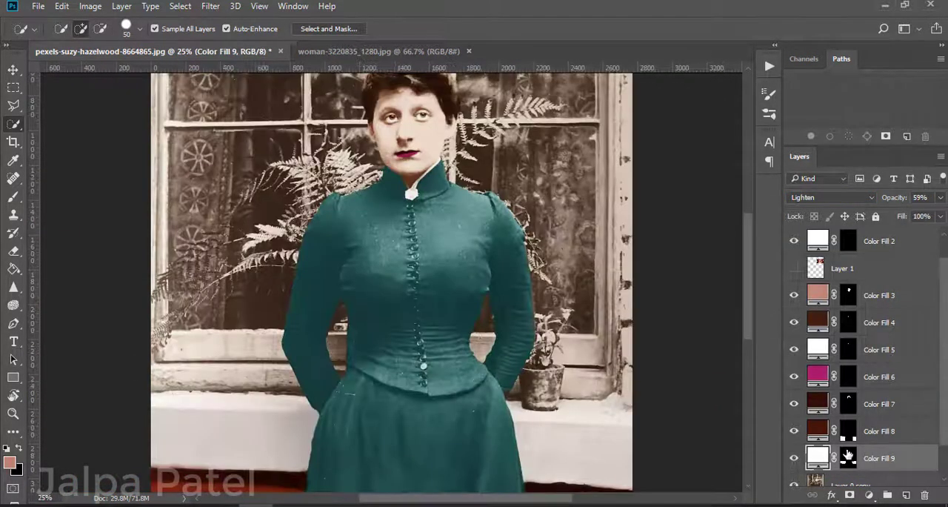
Step: Quick-select the window frame's left post and the wooden sill on both sides of the dress
left_click(849, 456)
key("b")
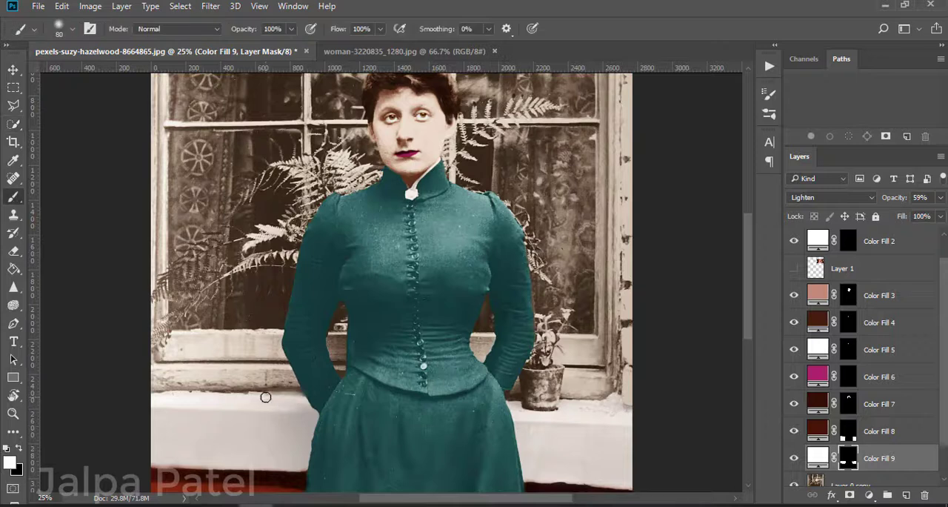
scroll(136, 356, "up", 5)
key("w")
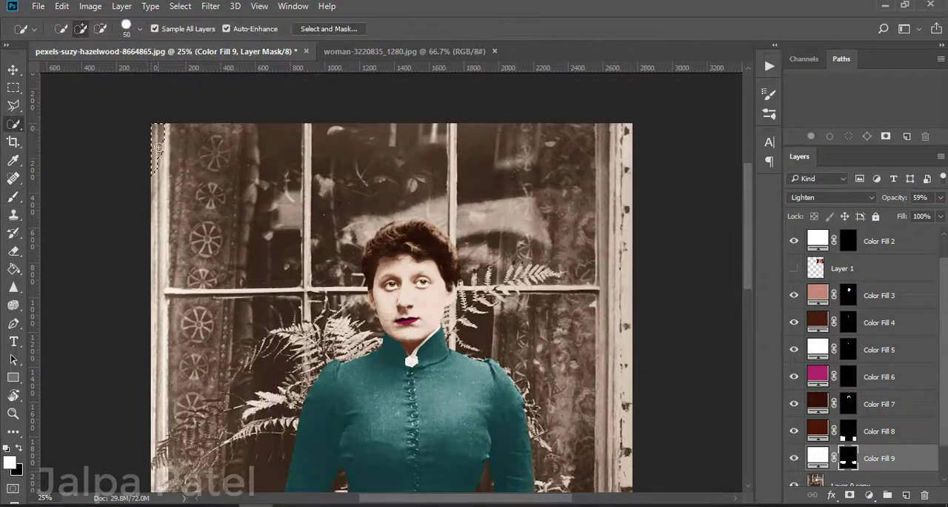
scroll(159, 360, "down", 4)
mouse_move(172, 425)
left_mouse_down()
mouse_move(206, 388)
mouse_move(154, 408)
mouse_move(159, 447)
mouse_move(197, 377)
mouse_move(175, 367)
mouse_move(158, 380)
mouse_move(213, 420)
mouse_move(201, 341)
left_mouse_up()
scroll(197, 380, "down", 3)
left_click(101, 32)
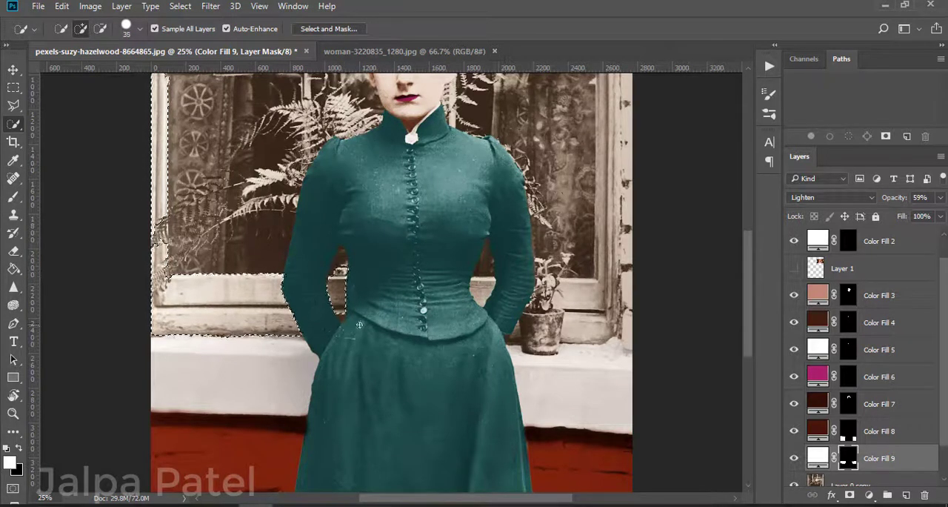
left_click_drag(588, 326, 604, 331)
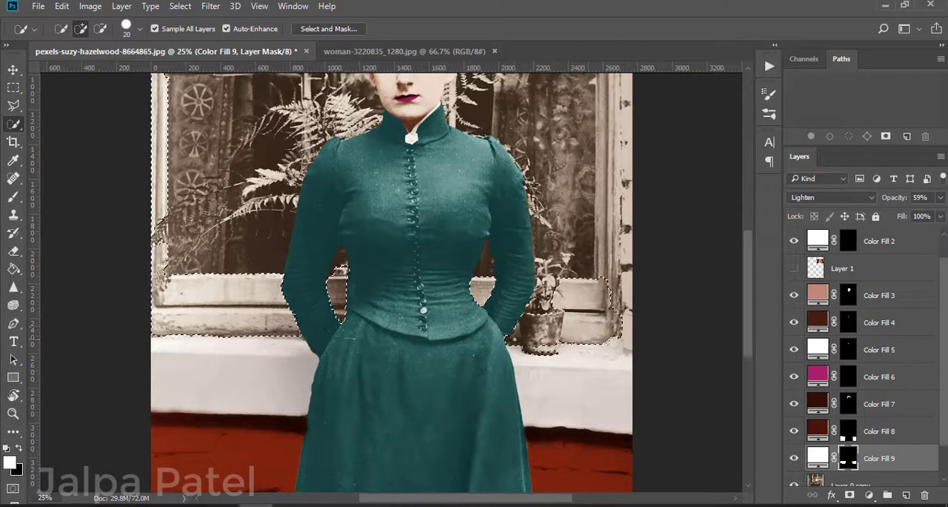
Step: Subtract the potted plant from the window frame selection and touch up the sill area around it
left_click(100, 34)
left_click(554, 300)
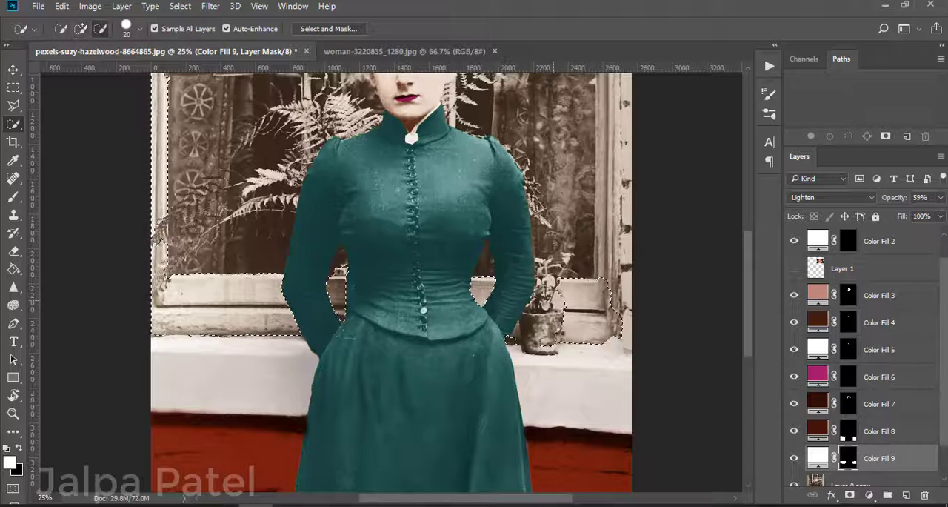
left_click(81, 33)
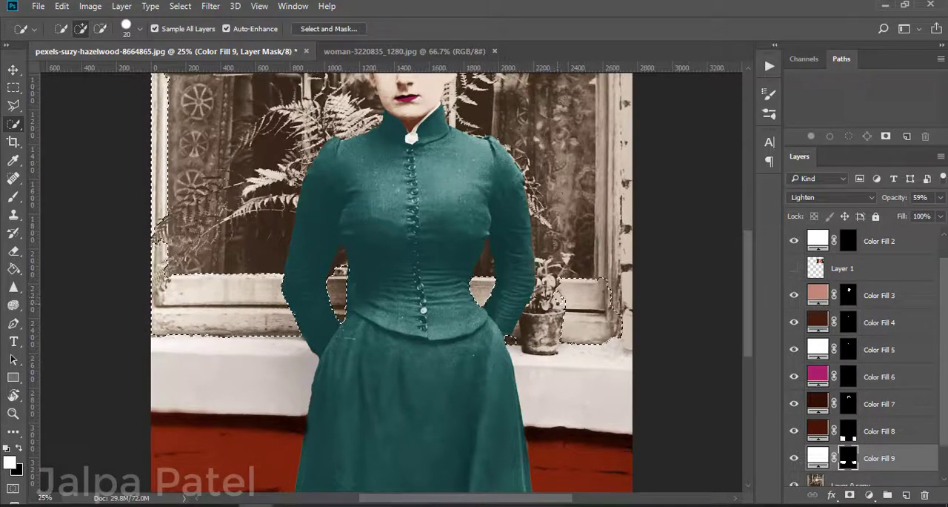
left_click(561, 302)
left_click(513, 341)
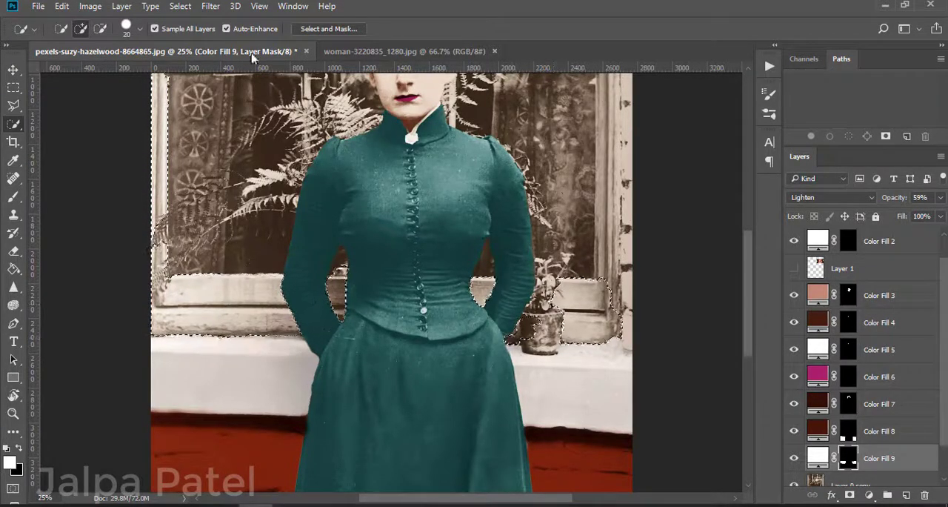
Step: Add the right window post, both vertical glazing bars and the horizontal crossbar to the window frame selection
left_click(627, 275)
scroll(648, 159, "up", 5)
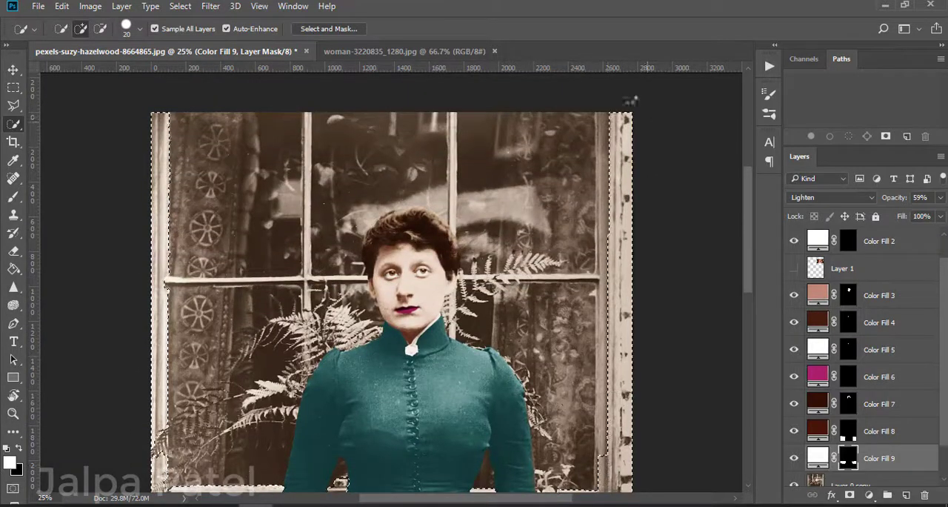
left_click(608, 230)
left_click(454, 130)
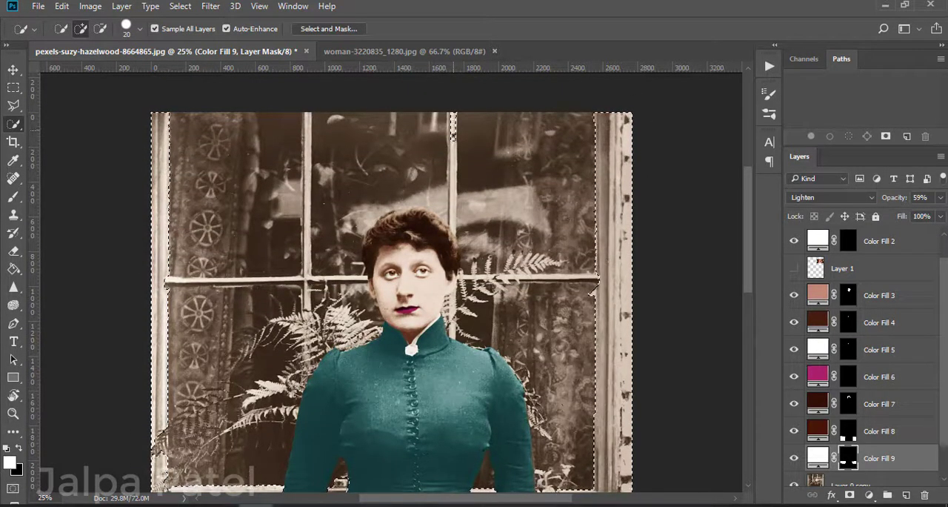
left_click(306, 162)
left_click(261, 280)
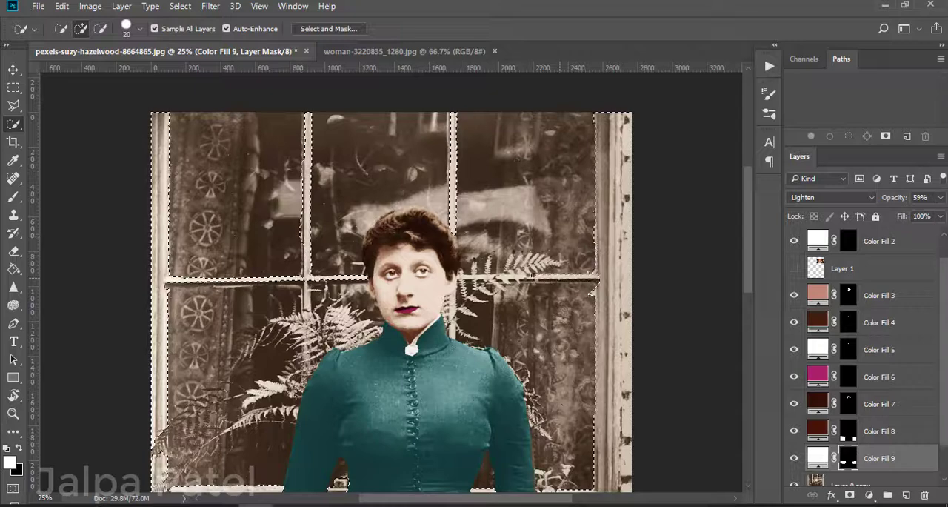
left_click(522, 278)
left_click(452, 304)
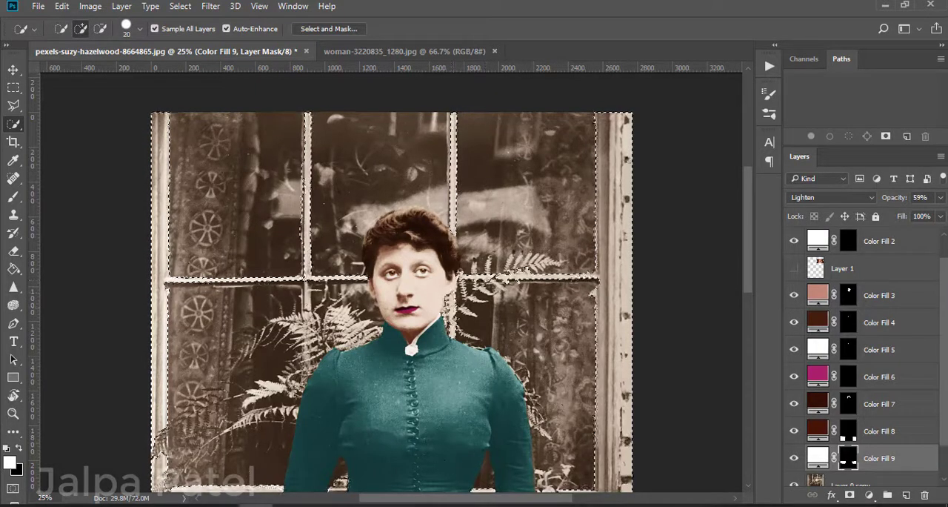
left_click(306, 292)
Step: Mask stray fern and glass areas out of the window frame selection in quick mask, and return to the selection
scroll(391, 296, "down", 5)
left_click(328, 29)
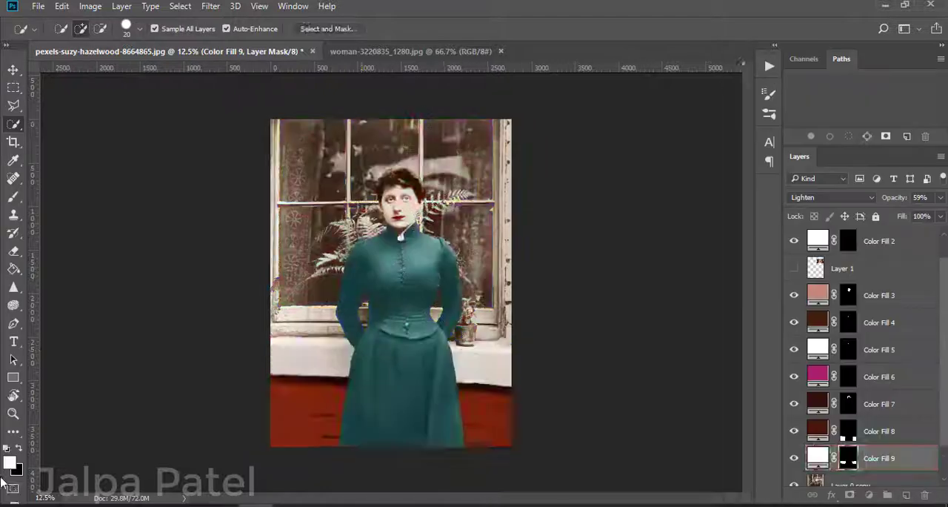
key("q")
key("ctrl+plus")
scroll(381, 281, "up", 1)
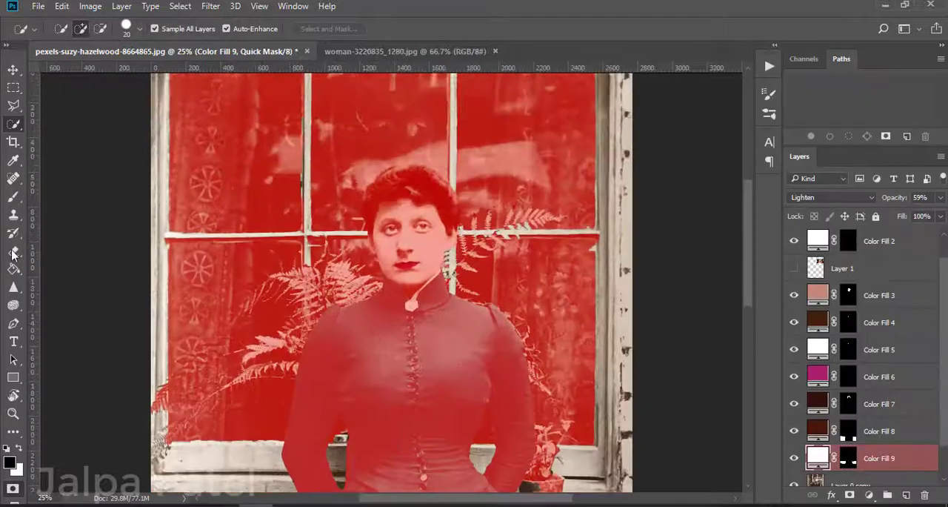
key("e")
key("b")
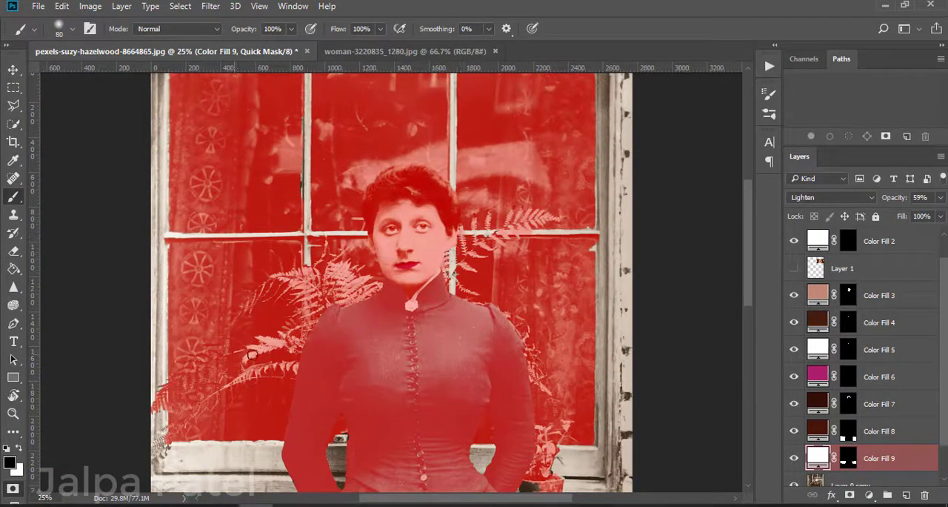
scroll(672, 274, "down", 2)
scroll(615, 214, "up", 2)
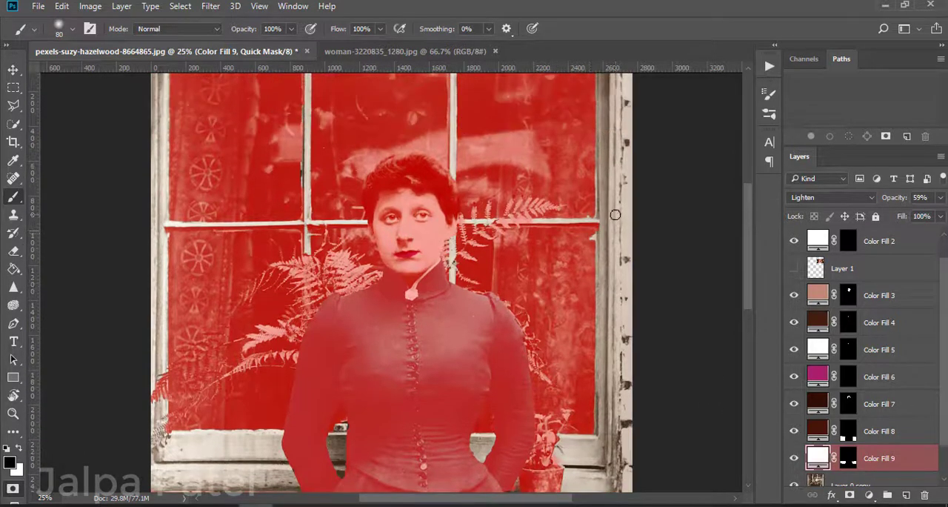
scroll(295, 217, "up", 3)
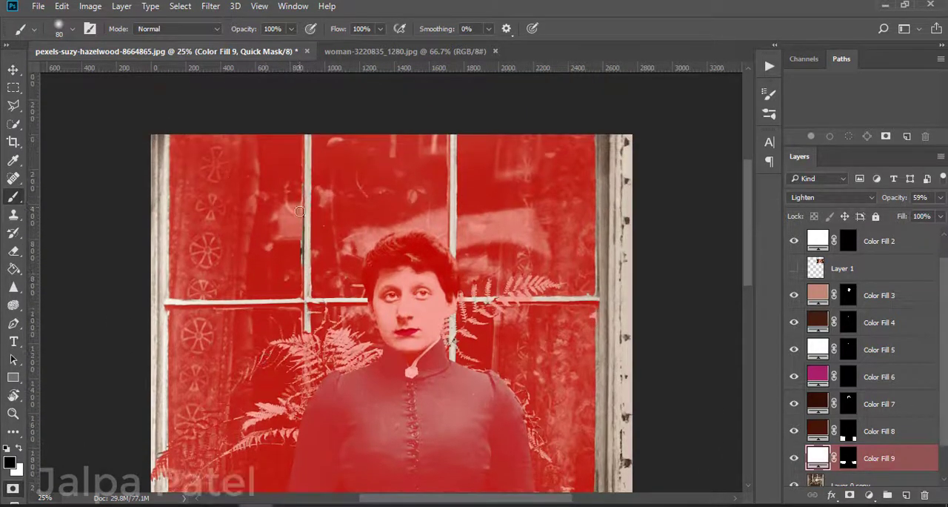
scroll(333, 259, "down", 4)
scroll(375, 267, "up", 2)
left_click(12, 488)
scroll(222, 297, "up", 2)
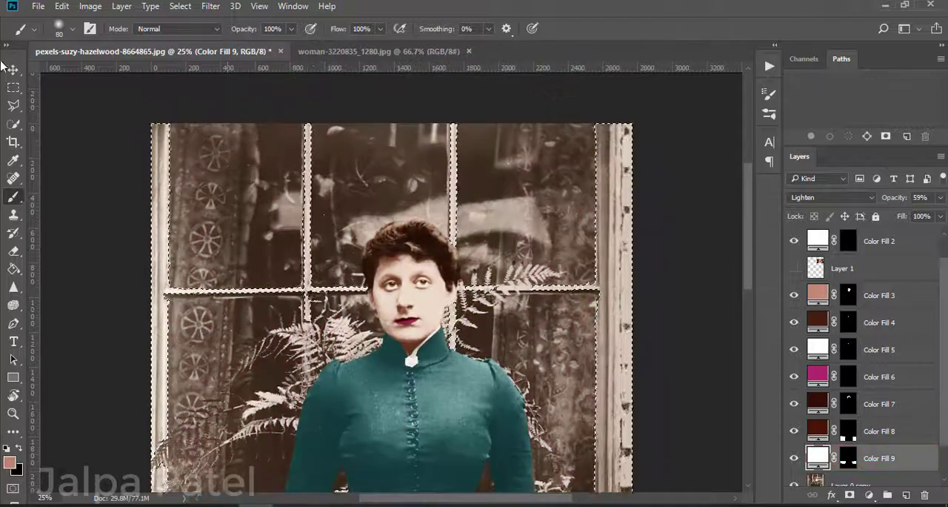
Step: Refine the window frame selection with Smart Radius at 1 px, Smooth 3, Feather 0.4 px and Contrast 6%
left_click(13, 123)
left_click(329, 29)
left_click(775, 413)
left_click(869, 483)
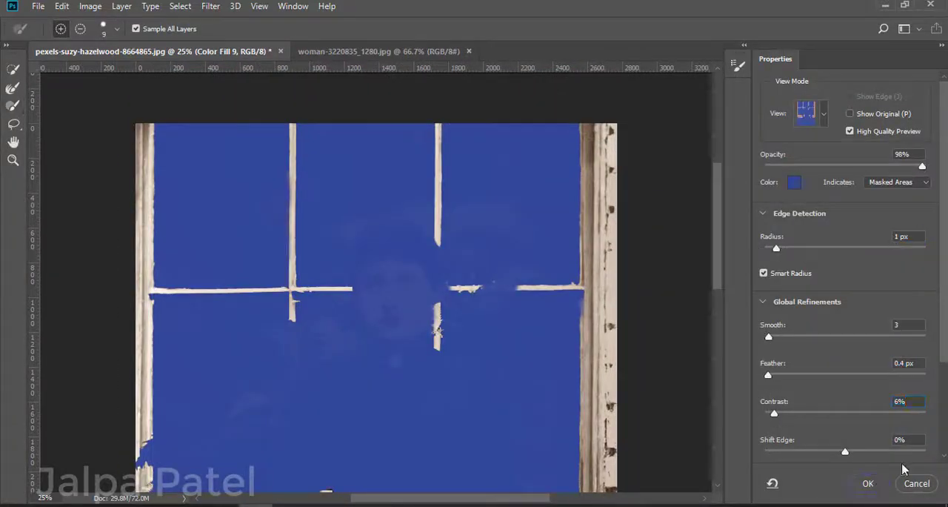
Step: Fill the selected window frame with an orange solid colour layer set to Soft Light
left_click(869, 495)
left_click(850, 191)
mouse_move(724, 270)
left_mouse_down()
mouse_move(724, 277)
mouse_move(724, 263)
left_mouse_up()
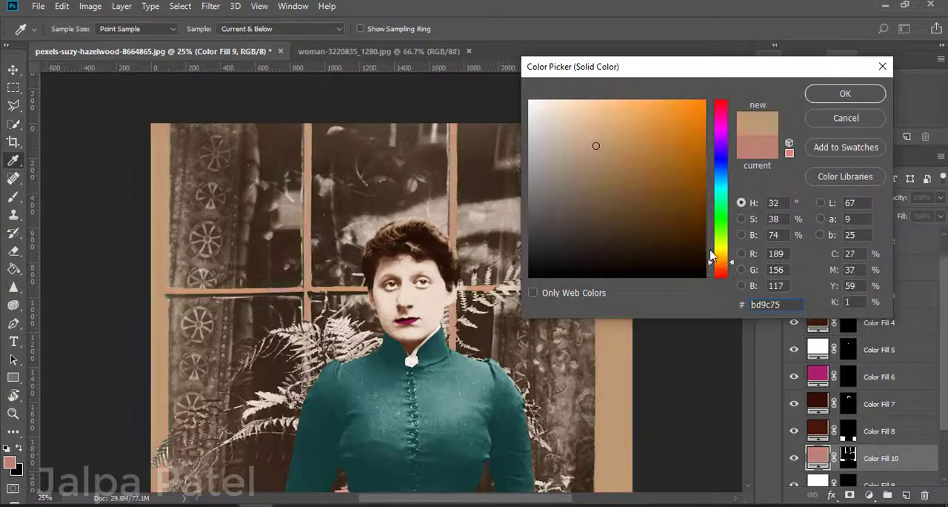
left_click(637, 124)
left_click(663, 122)
left_click(845, 93)
left_click(831, 197)
left_click(827, 345)
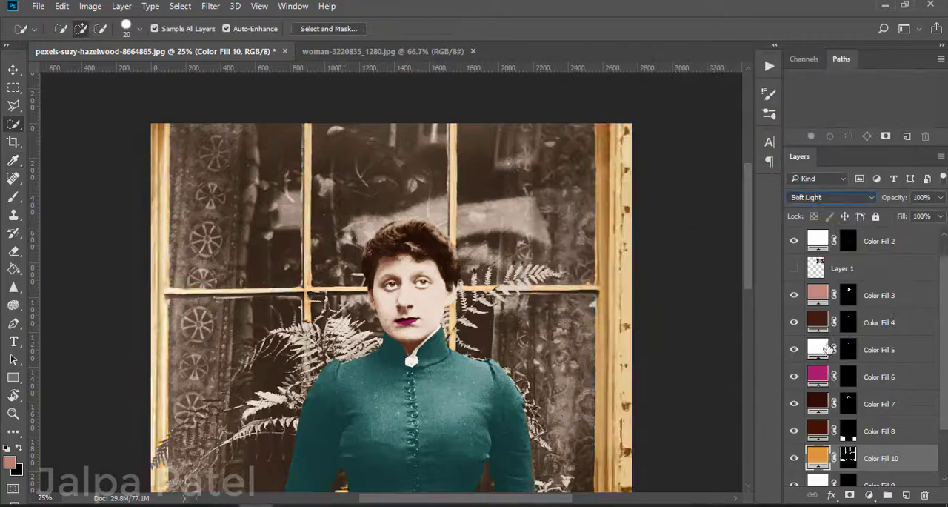
double_click(817, 453)
left_click_drag(638, 129, 705, 100)
left_click(882, 67)
Step: Try the Hard Light and Color blend modes on the window frame's orange fill layer
left_click(845, 198)
left_click(819, 352)
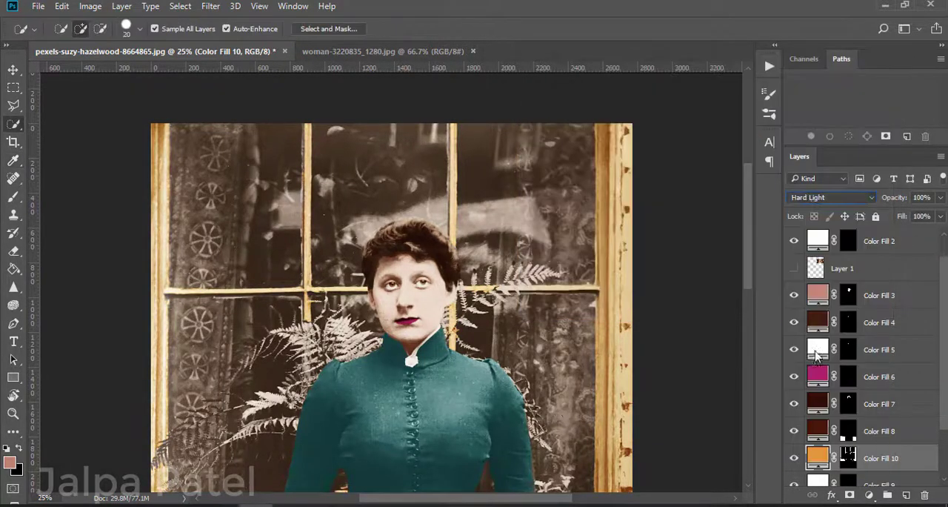
left_click(831, 198)
left_click(800, 460)
Step: Set the window frame's orange fill layer to Multiply and view more of the photo
left_click(837, 198)
left_click(815, 231)
key("ctrl+minus")
key("ctrl+minus")
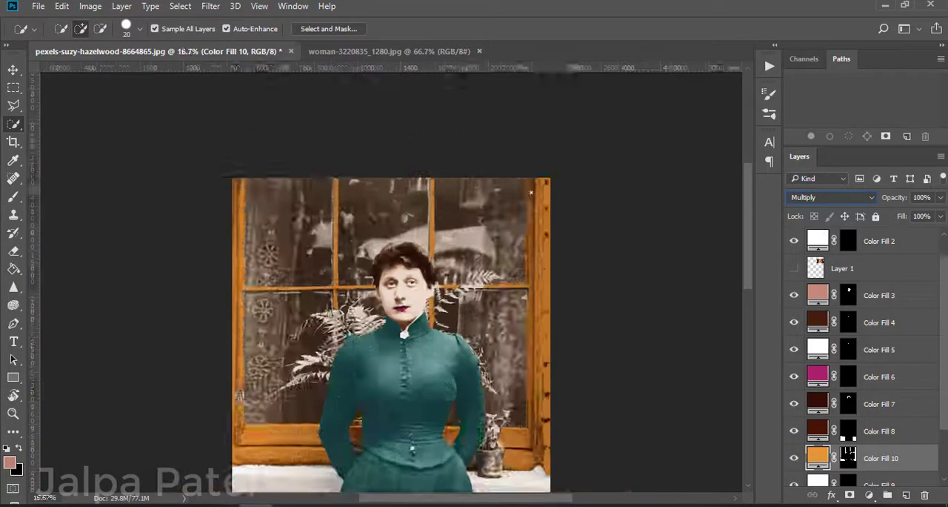
Step: Clean up the window frame's orange fill mask with the Eraser where it covers the fern at the frame's left edge
key("ctrl+plus")
key("ctrl+plus")
key("ctrl+plus")
key("ctrl+backslash")
key("e")
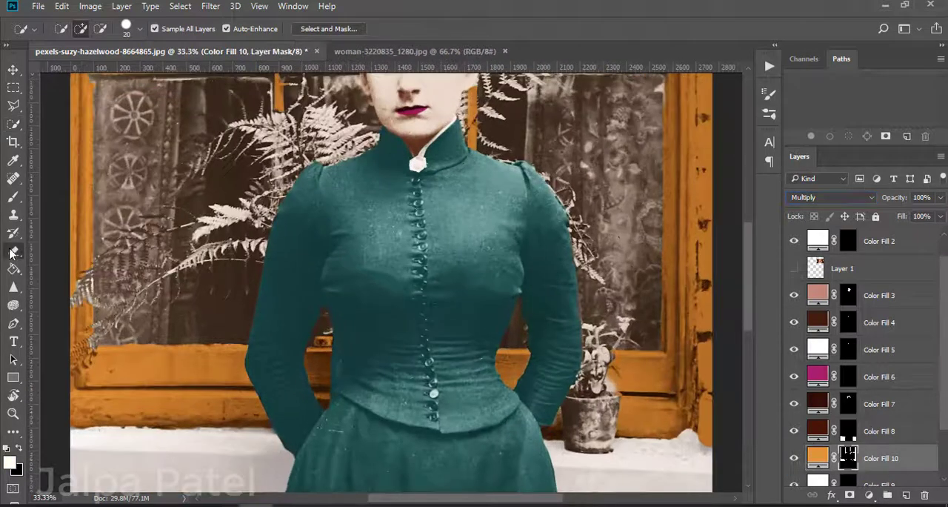
scroll(102, 319, "up", 4)
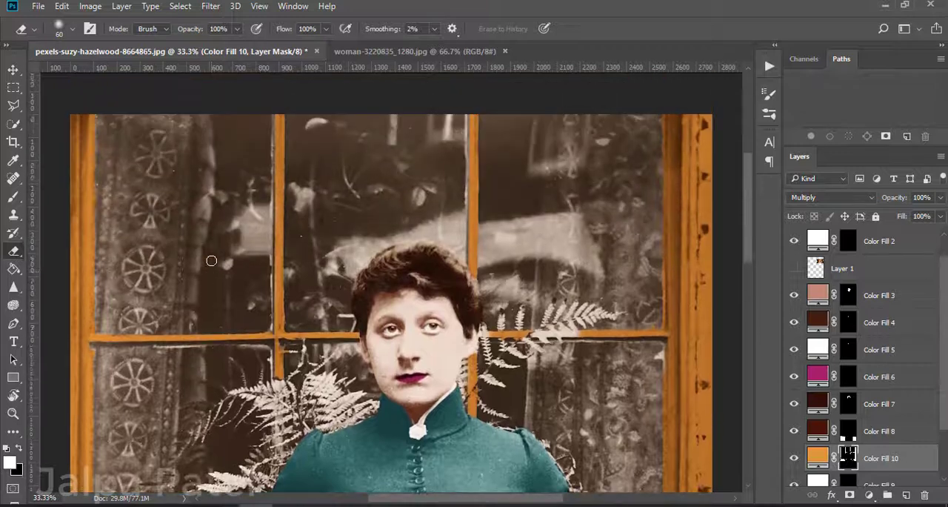
scroll(212, 258, "down", 4)
scroll(394, 285, "down", 3)
scroll(394, 285, "right", 1)
scroll(845, 363, "down", 2)
Step: Select the flowerpot on the ledge with Quick Selection and tidy the selection's edges in Quick Mask mode
left_click(820, 364)
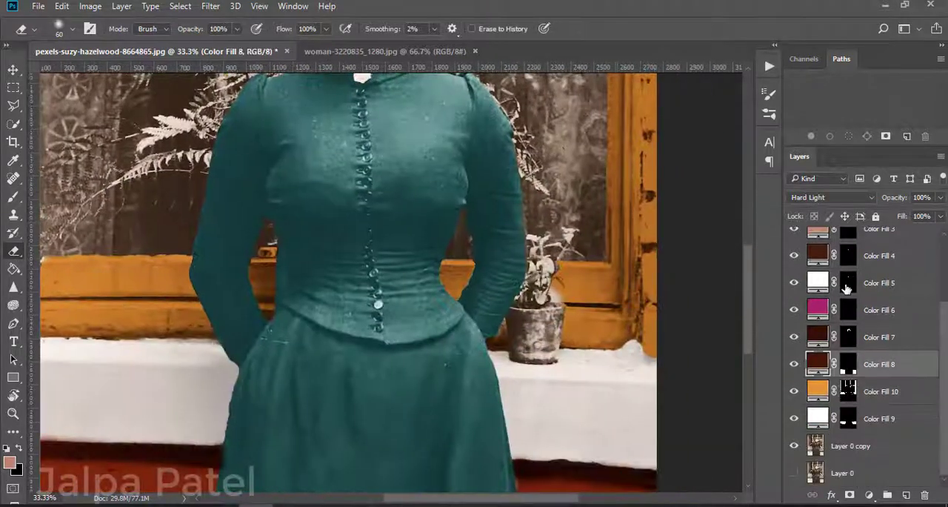
left_click(14, 122)
mouse_move(531, 354)
left_mouse_down()
mouse_move(520, 328)
mouse_move(483, 328)
left_mouse_up()
left_click(12, 488)
left_click(13, 251)
key("b")
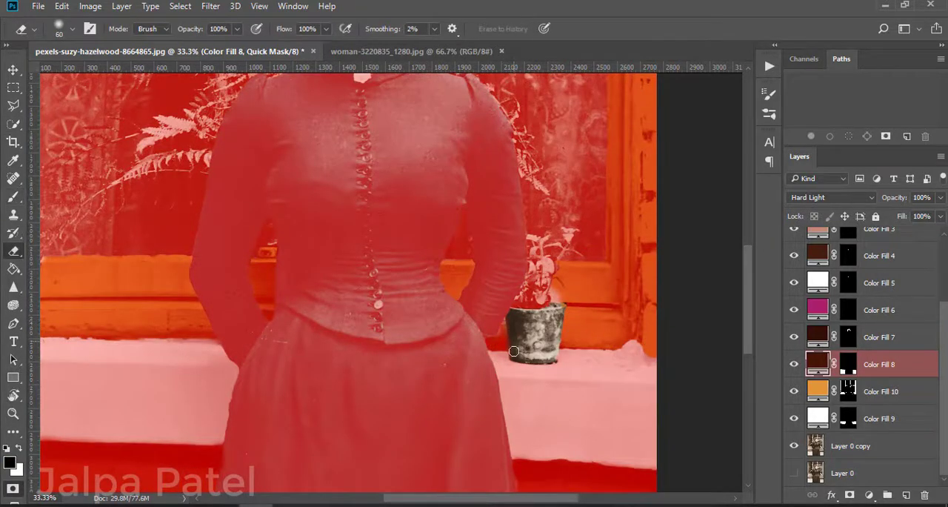
key("q")
Step: Refine the flowerpot selection in Select and Mask with Smart Radius at 1 px
key("w")
left_click(363, 28)
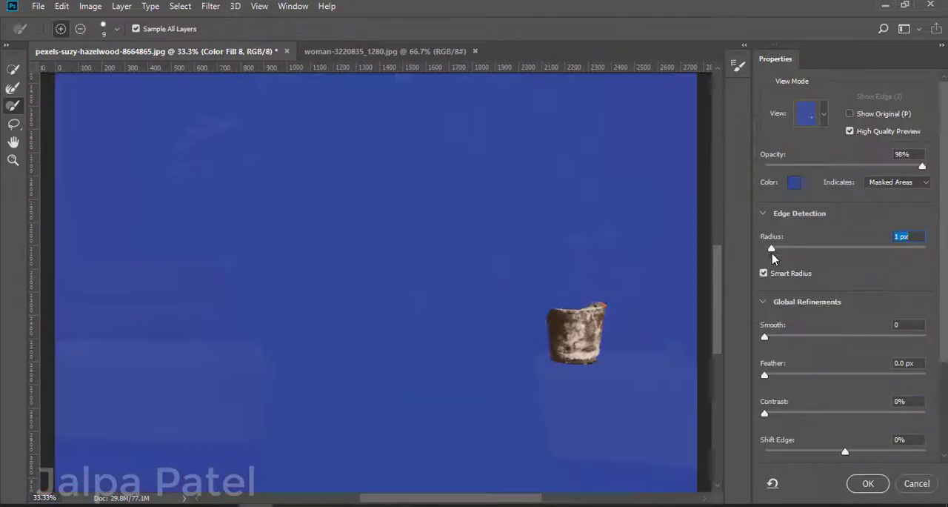
key("Return")
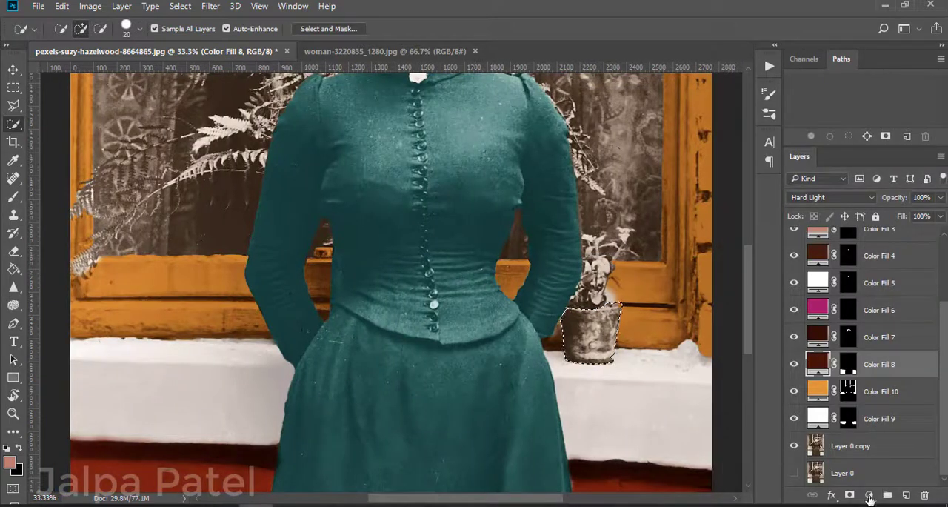
left_click(870, 496)
left_click(831, 192)
left_click(877, 66)
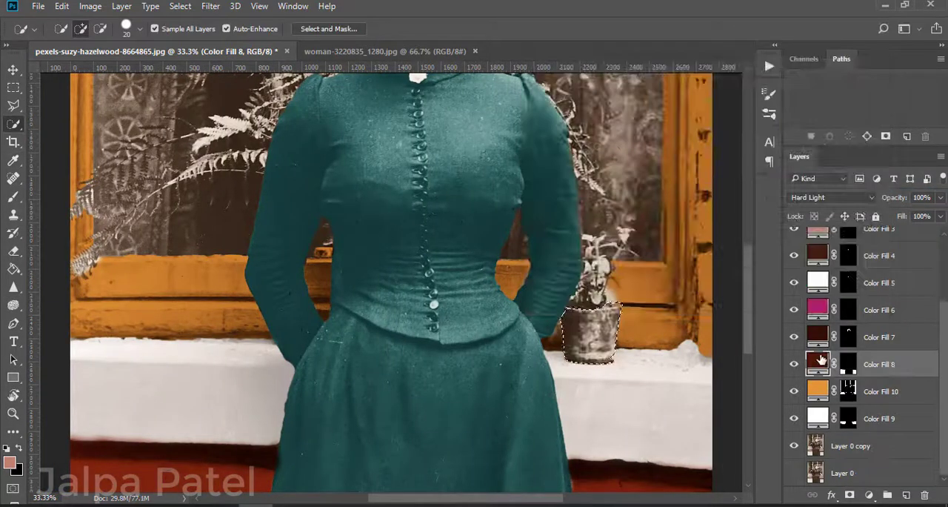
double_click(821, 361)
left_click(829, 97)
Step: Add a dark red solid colour fill for the selected flowerpot directly above Layer 0 copy and set it to Hard Light
left_click(852, 445)
left_click(870, 496)
left_click(831, 193)
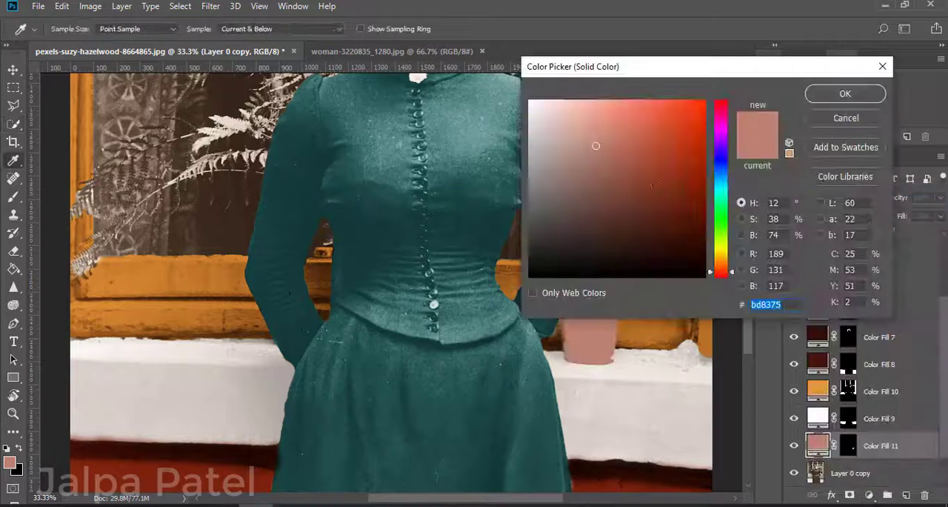
left_click(667, 208)
left_click(843, 94)
scroll(820, 268, "down", 2)
left_click(855, 199)
left_click(817, 351)
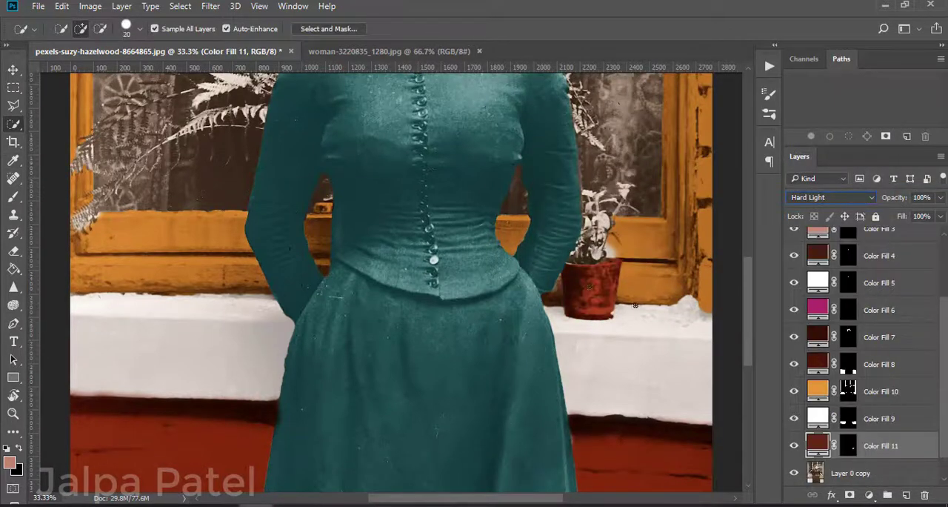
Step: Touch up the layer masks of the flowerpot's red fill and the window frame's orange fill around the potted plant
left_click(14, 197)
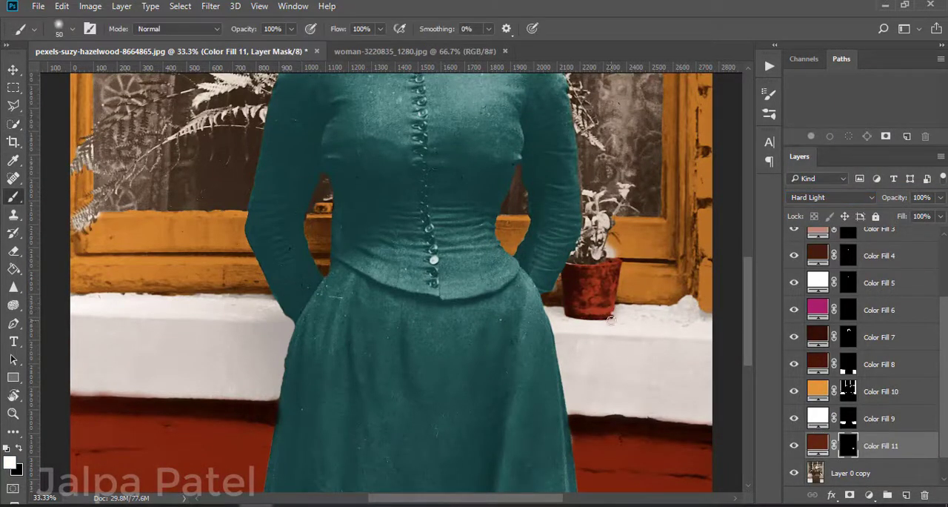
left_click(882, 391)
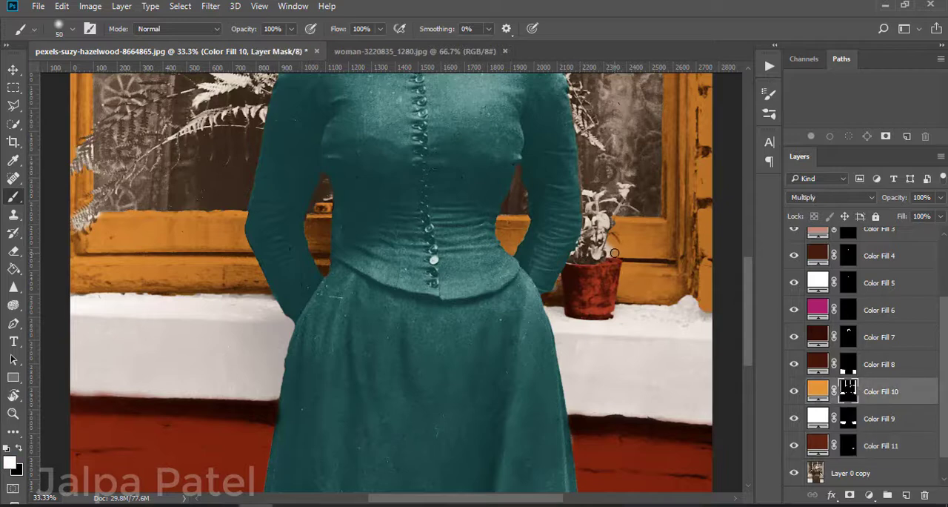
key("e")
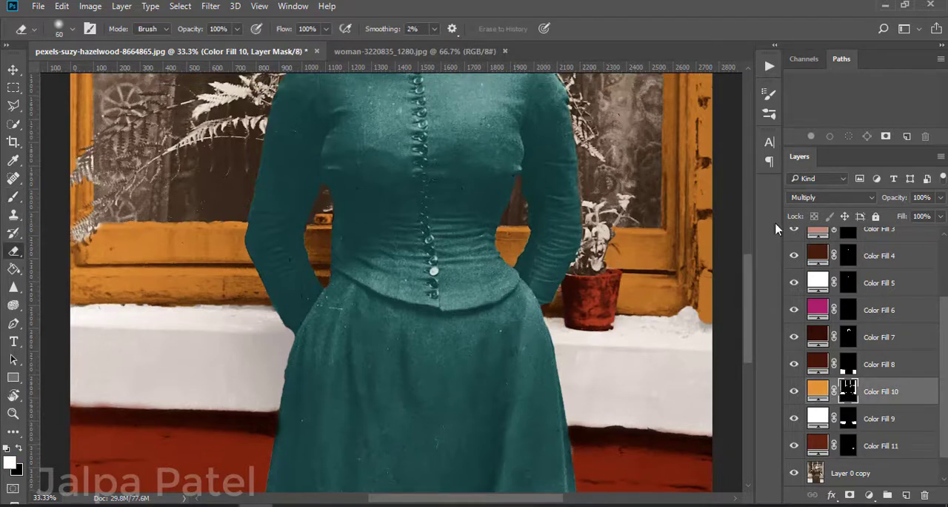
key("ctrl+minus")
key("ctrl+minus")
key("ctrl+minus")
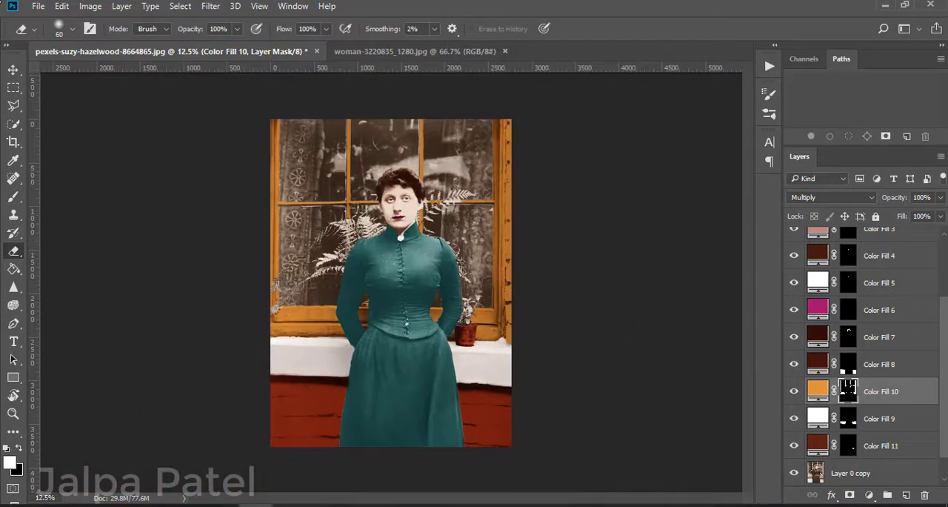
left_click(13, 124)
key("ctrl+plus")
key("ctrl+plus")
key("ctrl+plus")
scroll(593, 400, "up", 2)
left_click_drag(592, 391, 601, 432)
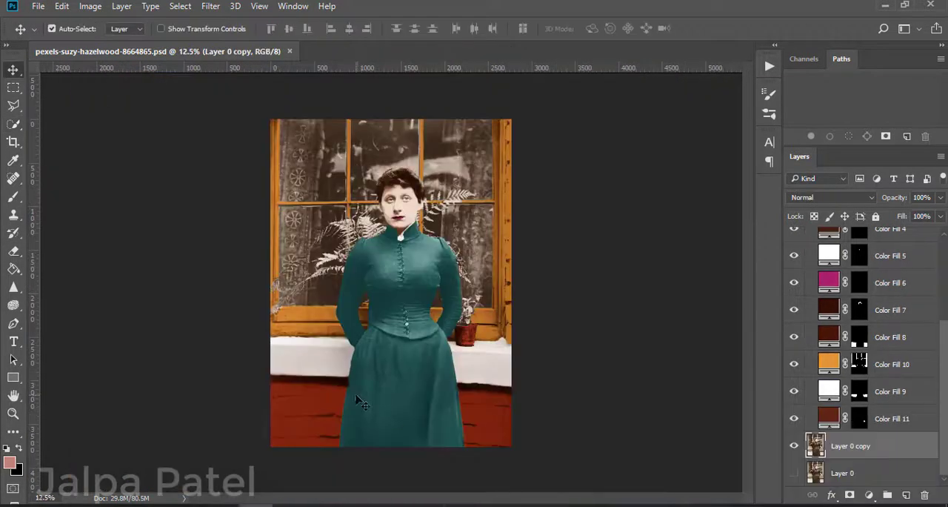
Step: Add a new layer above Layer 0 copy for the plants, with Hard Light blending and a dark green brush
left_click(906, 494)
left_click(14, 196)
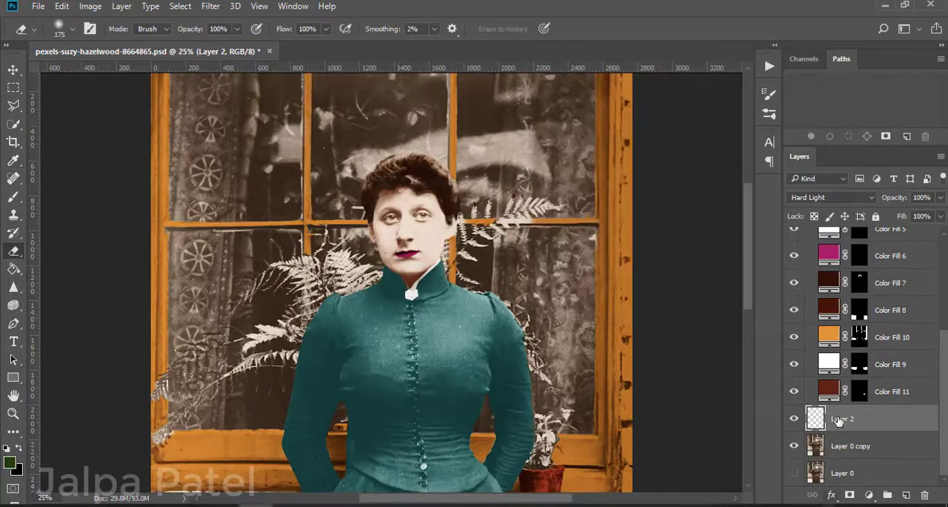
left_click(830, 197)
key("Escape")
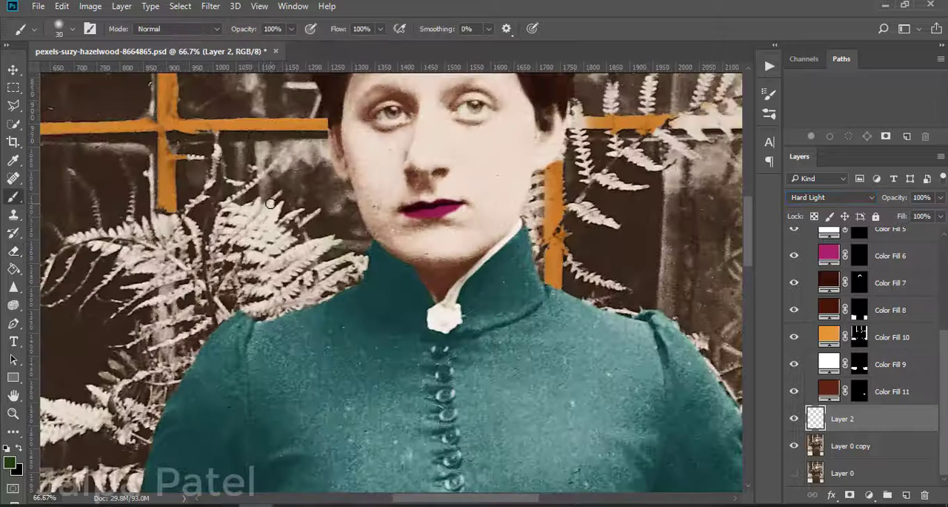
Step: Brush green over the fern leaves between the woman's collar and her left-side shoulder with a soft 30 px brush
mouse_move(233, 239)
left_mouse_down()
mouse_move(272, 212)
mouse_move(248, 240)
mouse_move(272, 230)
mouse_move(260, 252)
mouse_move(290, 240)
mouse_move(323, 248)
mouse_move(248, 287)
mouse_move(361, 262)
left_mouse_up()
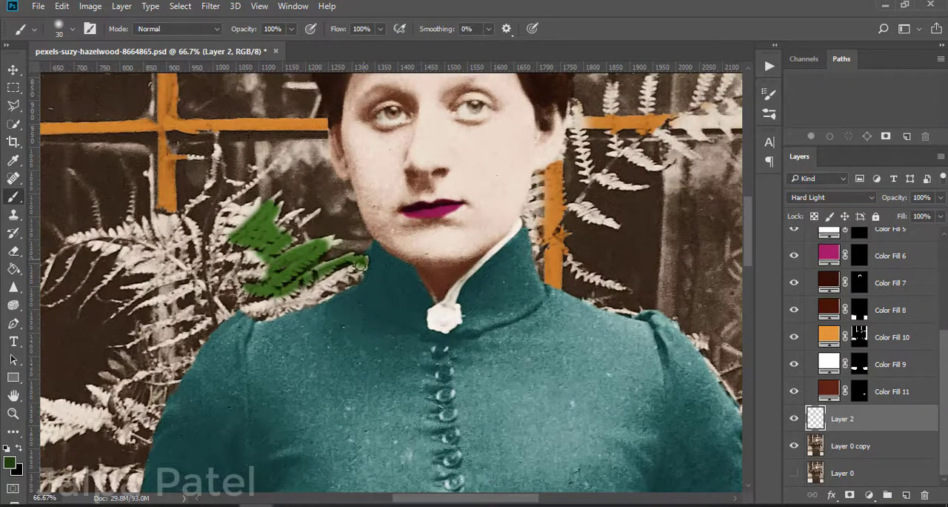
mouse_move(320, 284)
left_mouse_down()
mouse_move(248, 311)
mouse_move(344, 285)
mouse_move(296, 307)
left_mouse_up()
key("e")
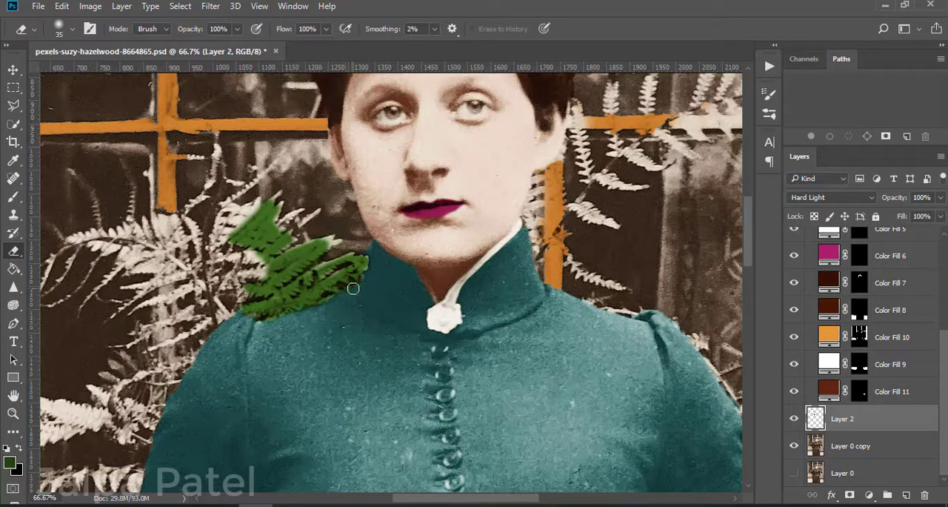
key("b")
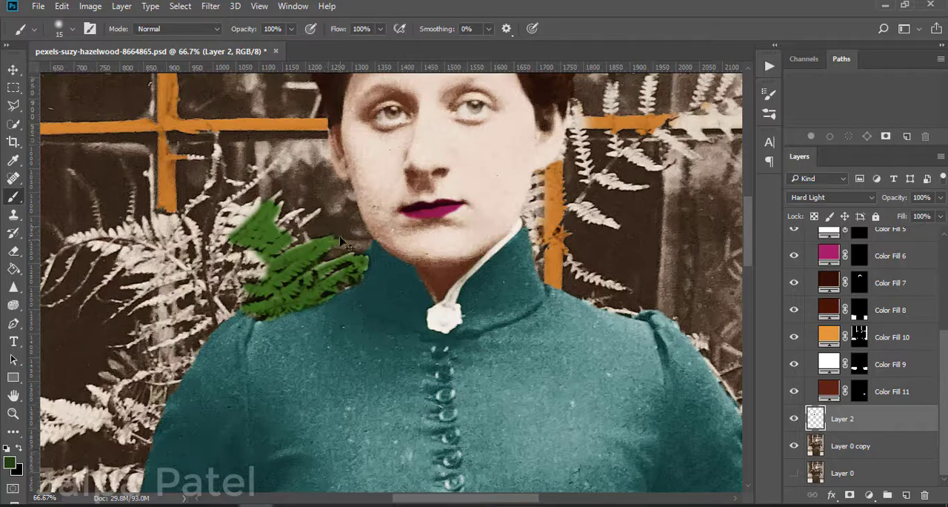
Step: Paint the fern's upper leaves and the loose tips beside the woman's jaw green with 15 px and 8 px brushes
key("ctrl+plus")
key("ctrl+plus")
left_click_drag(151, 264, 263, 338)
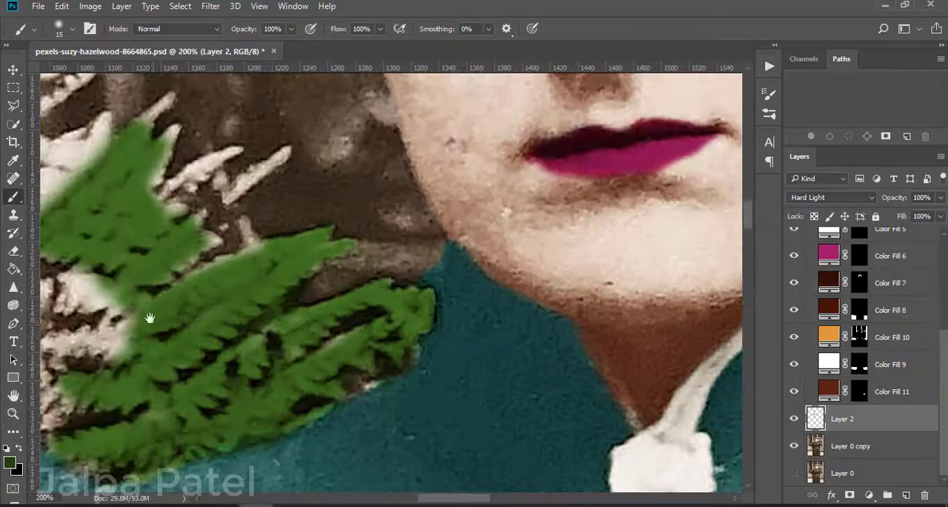
mouse_move(150, 318)
left_mouse_down()
mouse_move(313, 453)
mouse_move(314, 236)
left_mouse_up()
left_click_drag(144, 346, 579, 439)
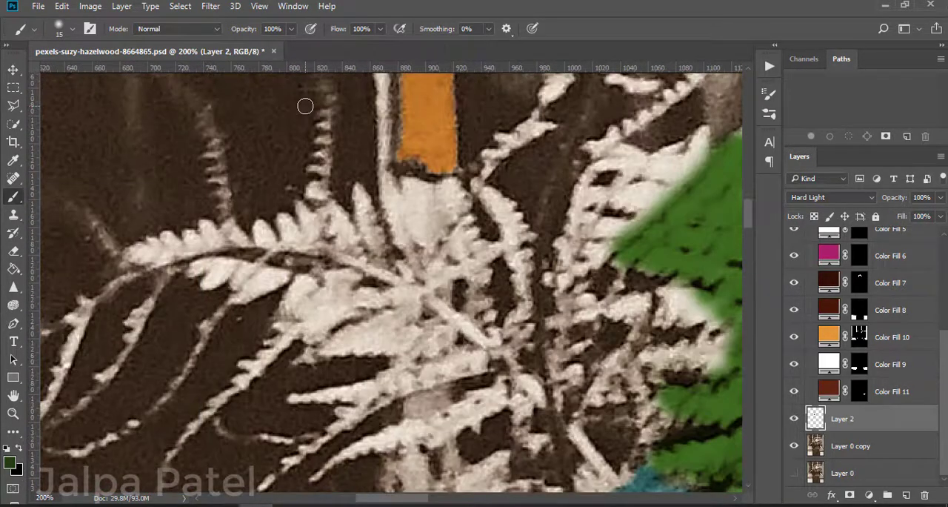
scroll(489, 215, "down", 3)
left_click_drag(513, 291, 316, 387)
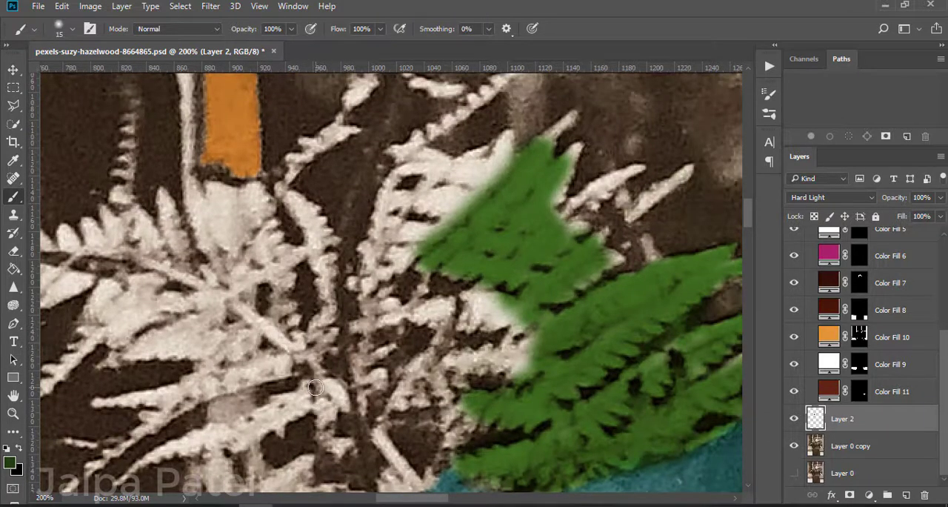
mouse_move(499, 284)
left_mouse_down()
mouse_move(516, 324)
mouse_move(476, 317)
mouse_move(483, 179)
mouse_move(423, 155)
mouse_move(465, 198)
mouse_move(567, 150)
left_mouse_up()
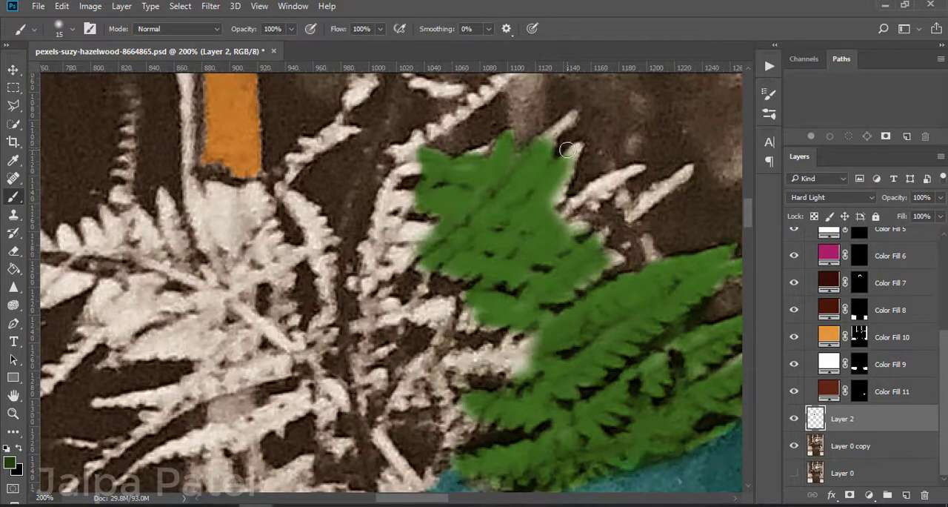
mouse_move(640, 167)
left_mouse_down()
mouse_move(567, 207)
mouse_move(620, 179)
mouse_move(620, 206)
mouse_move(671, 183)
mouse_move(650, 209)
left_mouse_up()
key("e")
key("b")
left_click_drag(652, 256, 646, 241)
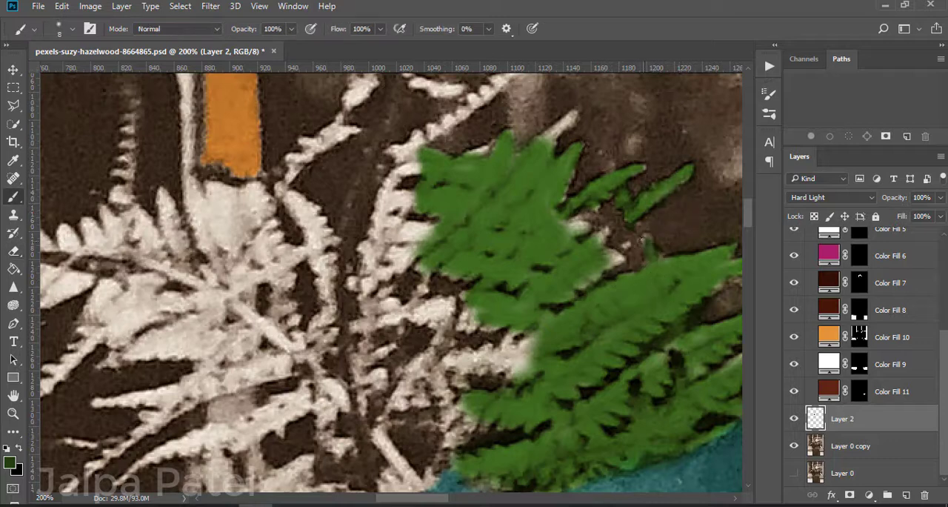
Step: Paint the fern's stem and inner leaves green down to the top of the shoulder
scroll(573, 118, "down", 4)
mouse_move(533, 144)
left_mouse_down()
mouse_move(553, 173)
mouse_move(457, 160)
mouse_move(455, 219)
mouse_move(402, 186)
mouse_move(379, 244)
mouse_move(401, 293)
left_mouse_up()
key("bracketright")
key("bracketright")
key("bracketright")
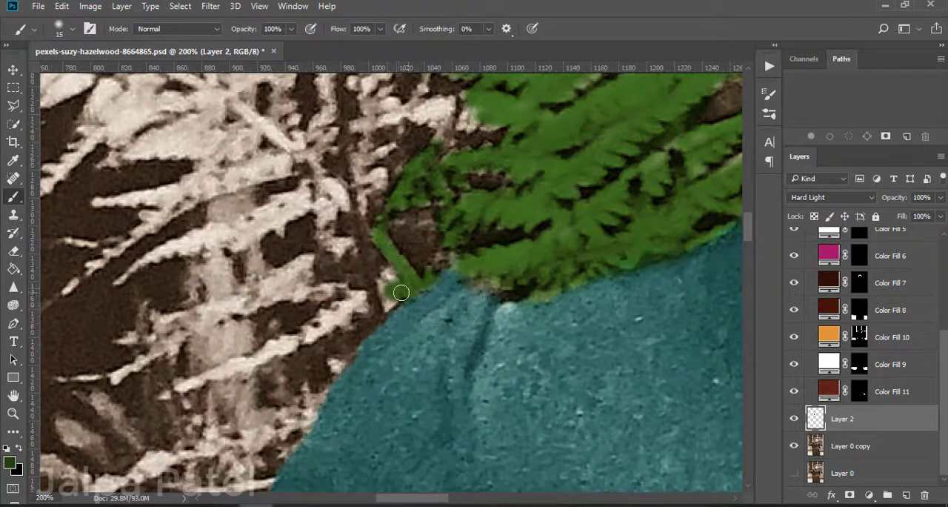
scroll(389, 277, "up", 1)
mouse_move(518, 177)
left_mouse_down()
mouse_move(353, 194)
mouse_move(359, 259)
mouse_move(379, 243)
left_mouse_up()
mouse_move(396, 170)
left_mouse_down()
mouse_move(423, 130)
mouse_move(403, 152)
mouse_move(405, 174)
mouse_move(350, 205)
mouse_move(369, 187)
mouse_move(393, 104)
mouse_move(411, 133)
left_mouse_up()
scroll(514, 163, "up", 1)
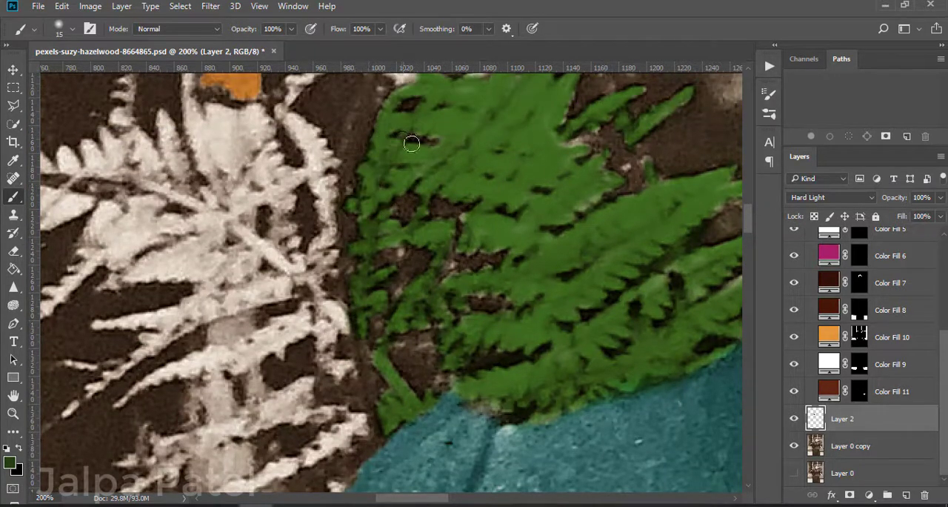
scroll(549, 150, "down", 4)
scroll(416, 318, "up", 2)
Step: Paint the fern fronds below the shoulder green along the sleeve's edge with a 30 px brush
key("ctrl+minus")
key("ctrl+minus")
key("ctrl+plus")
key("ctrl+plus")
mouse_move(279, 332)
left_mouse_down()
mouse_move(347, 301)
mouse_move(187, 368)
left_mouse_up()
key("bracketright")
key("bracketright")
key("bracketright")
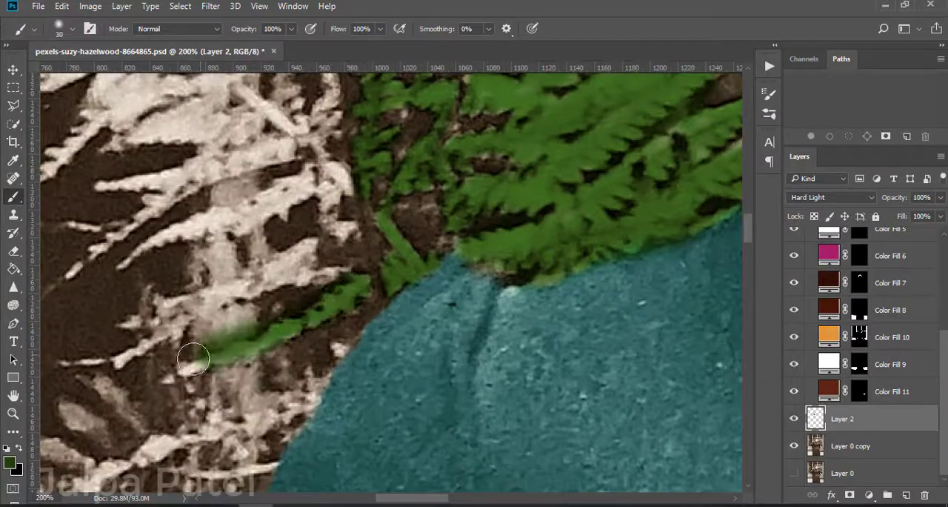
mouse_move(224, 332)
left_mouse_down()
mouse_move(265, 419)
mouse_move(323, 387)
left_mouse_up()
left_click_drag(195, 435, 138, 457)
scroll(222, 385, "down", 2)
left_click_drag(277, 319, 166, 306)
mouse_move(222, 340)
left_mouse_down()
mouse_move(180, 415)
mouse_move(222, 451)
left_mouse_up()
key("ctrl+minus")
key("ctrl+minus")
key("ctrl+plus")
key("ctrl+plus")
key("e")
key("b")
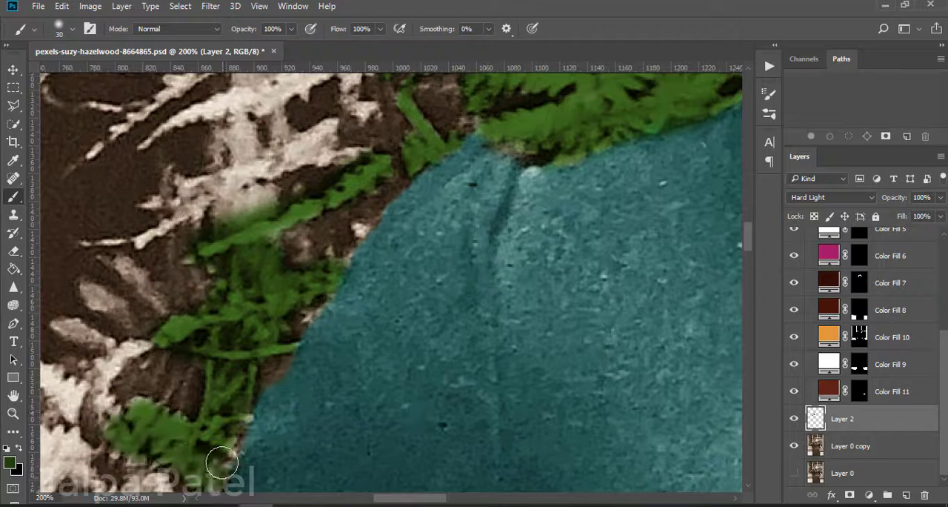
Step: Paint the lowest long fern frond beside the sleeve green, including its leaflets and thin stem, and erase the spill
scroll(222, 451, "down", 2)
mouse_move(170, 348)
left_mouse_down()
mouse_move(132, 303)
mouse_move(131, 363)
left_mouse_up()
key("e")
mouse_move(51, 388)
left_mouse_down()
mouse_move(57, 334)
mouse_move(563, 196)
mouse_move(526, 196)
left_mouse_up()
key("b")
mouse_move(635, 309)
left_mouse_down()
mouse_move(618, 326)
mouse_move(623, 277)
mouse_move(572, 310)
mouse_move(519, 277)
mouse_move(535, 372)
mouse_move(458, 324)
mouse_move(430, 284)
mouse_move(380, 351)
mouse_move(402, 298)
mouse_move(250, 338)
mouse_move(269, 355)
mouse_move(397, 309)
mouse_move(332, 386)
mouse_move(312, 370)
left_mouse_up()
mouse_move(631, 422)
left_mouse_down()
mouse_move(316, 398)
mouse_move(212, 425)
left_mouse_up()
mouse_move(220, 439)
left_mouse_down()
mouse_move(447, 302)
mouse_move(494, 216)
mouse_move(388, 314)
mouse_move(426, 179)
left_mouse_up()
key("e")
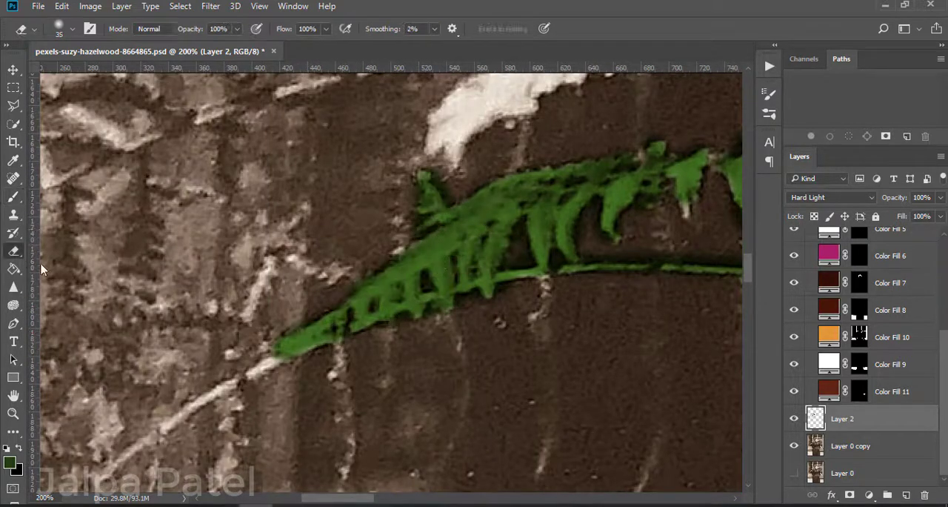
left_click_drag(714, 236, 561, 321)
key("b")
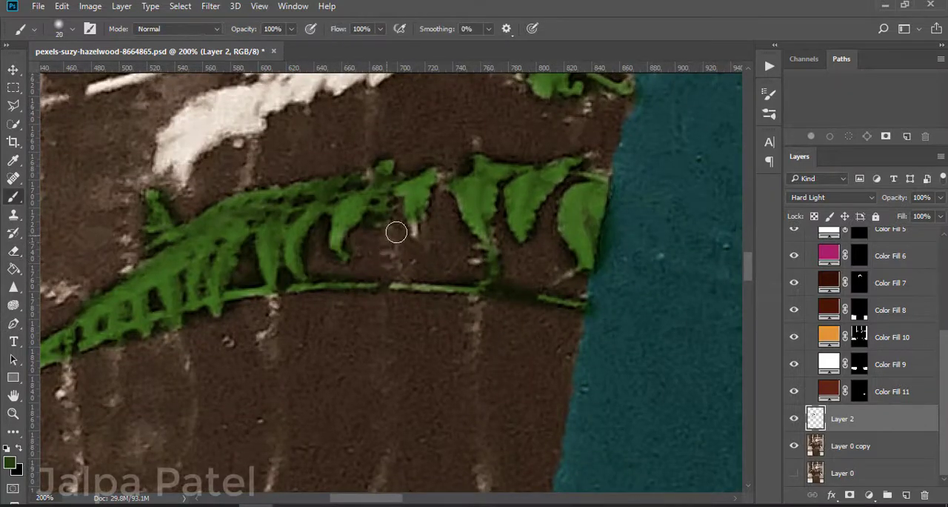
Step: Paint the broad fern fronds above the lowest one and the small leaves where their stems meet green, cleaning their edges
mouse_move(224, 229)
left_mouse_down()
mouse_move(290, 366)
mouse_move(277, 395)
left_mouse_up()
mouse_move(215, 329)
left_mouse_down()
mouse_move(250, 275)
mouse_move(326, 252)
mouse_move(389, 250)
mouse_move(468, 211)
mouse_move(269, 200)
mouse_move(326, 208)
mouse_move(370, 185)
mouse_move(313, 129)
mouse_move(548, 160)
mouse_move(431, 171)
mouse_move(567, 201)
mouse_move(489, 211)
left_mouse_up()
left_click(14, 251)
key("b")
key("e")
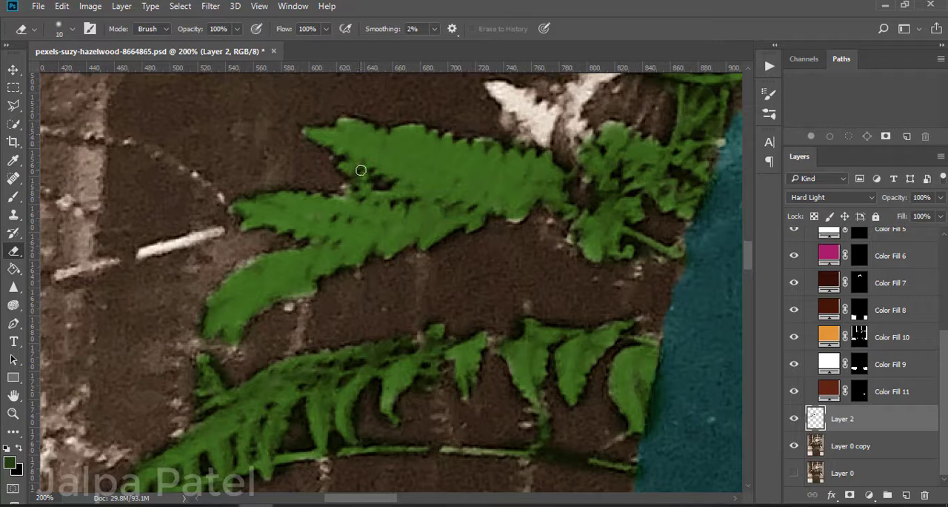
scroll(361, 171, "up", 5)
key("b")
mouse_move(489, 254)
left_mouse_down()
mouse_move(560, 277)
mouse_move(526, 294)
mouse_move(531, 274)
mouse_move(548, 304)
mouse_move(538, 276)
mouse_move(571, 273)
mouse_move(587, 307)
mouse_move(570, 252)
mouse_move(606, 245)
left_mouse_up()
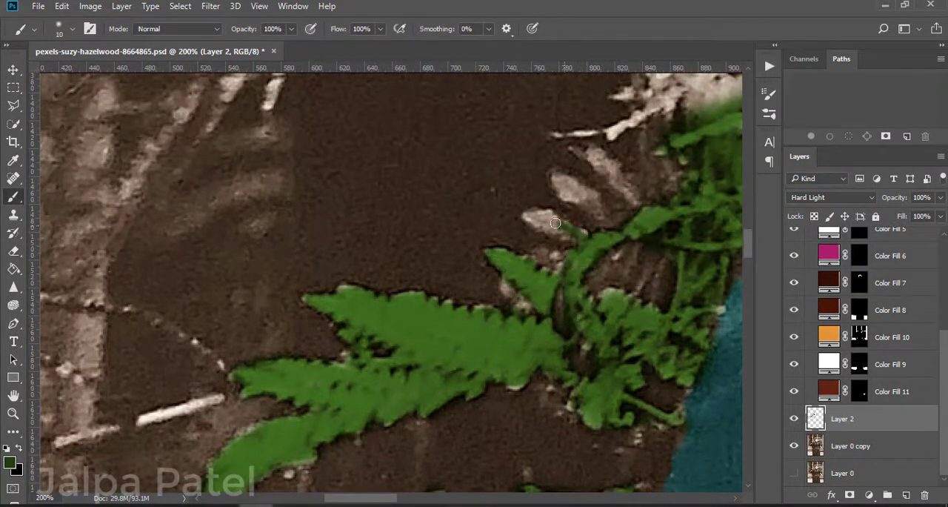
Step: Paint the white fern cluster below the vertical window bar and the sprigs rising beside the bar green
scroll(556, 222, "down", 4)
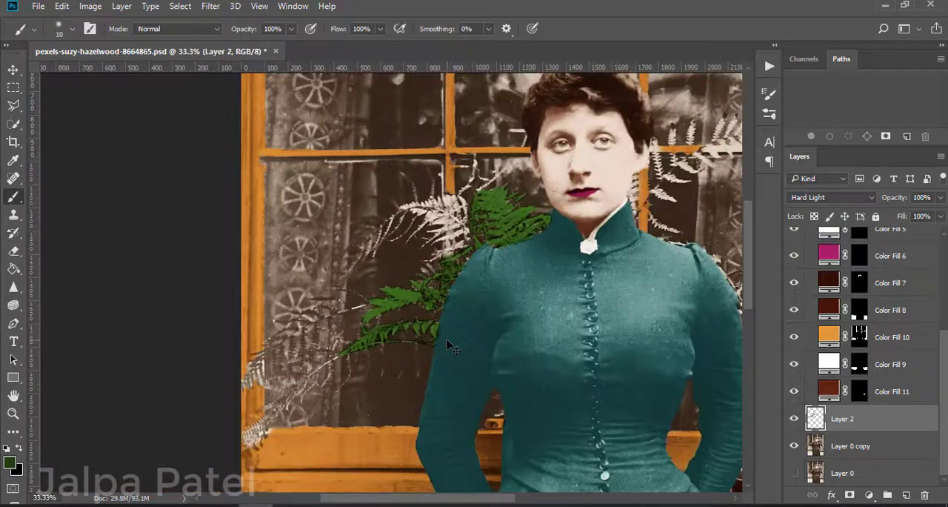
scroll(449, 345, "up", 3)
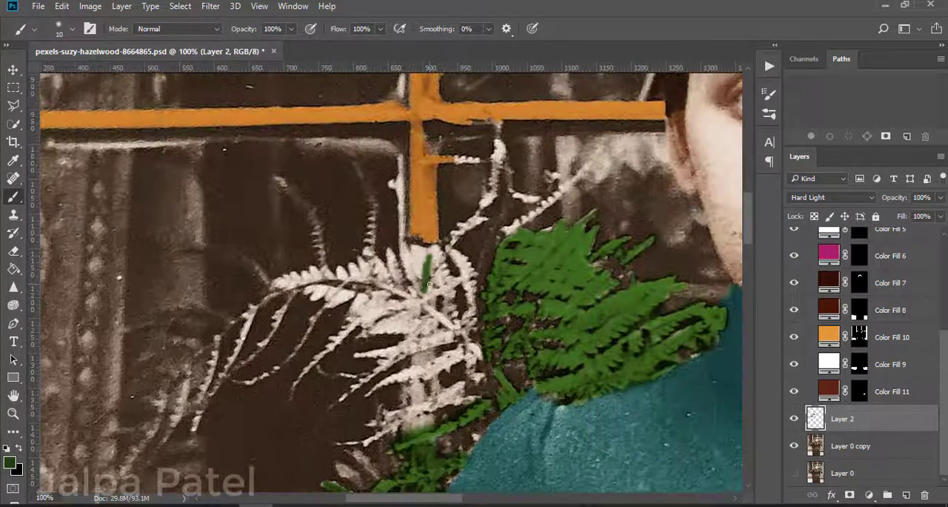
key("bracketright")
key("bracketright")
mouse_move(429, 284)
left_mouse_down()
mouse_move(419, 256)
mouse_move(474, 370)
mouse_move(392, 415)
mouse_move(404, 419)
mouse_move(341, 285)
mouse_move(370, 259)
mouse_move(319, 318)
mouse_move(429, 328)
mouse_move(443, 233)
mouse_move(495, 126)
mouse_move(593, 164)
mouse_move(496, 209)
left_mouse_up()
key("e")
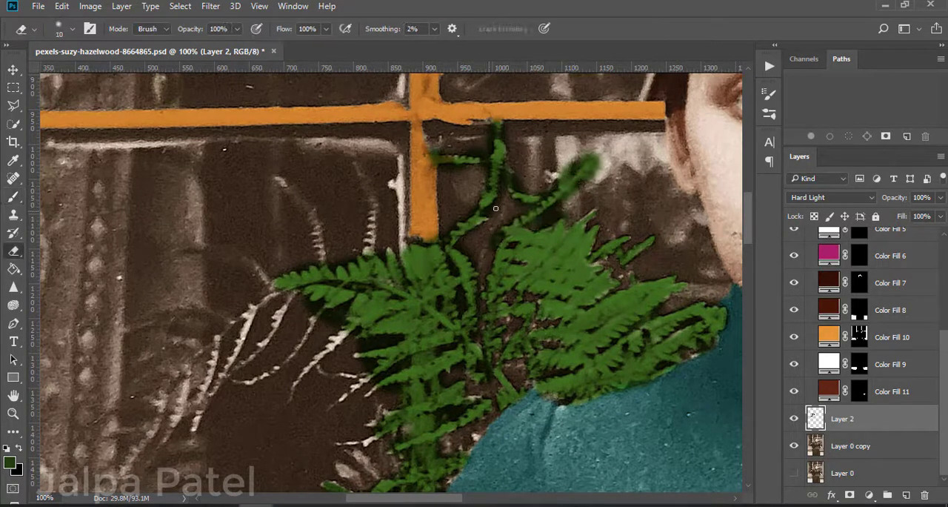
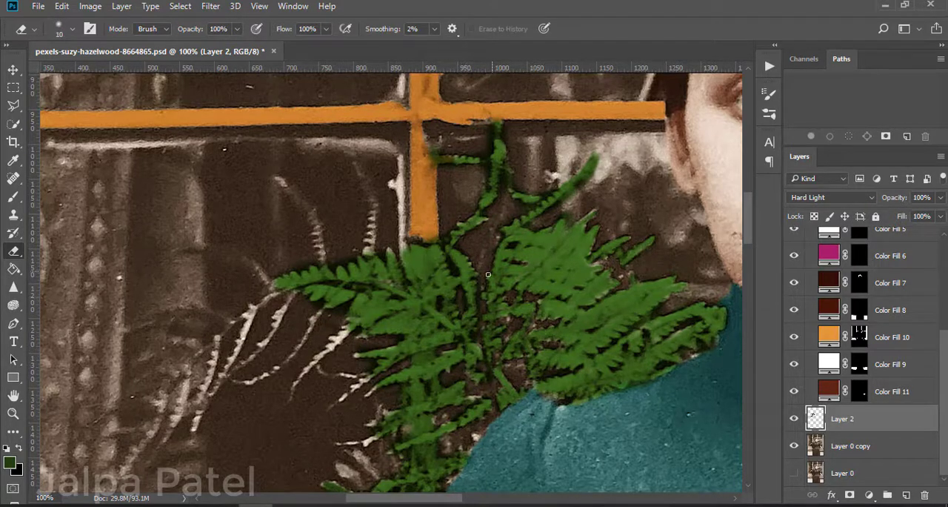
Step: Paint the thin white fern stalks hanging and rising beside the large fern cluster green with a 20 px brush
scroll(320, 275, "down", 1)
key("ctrl+plus")
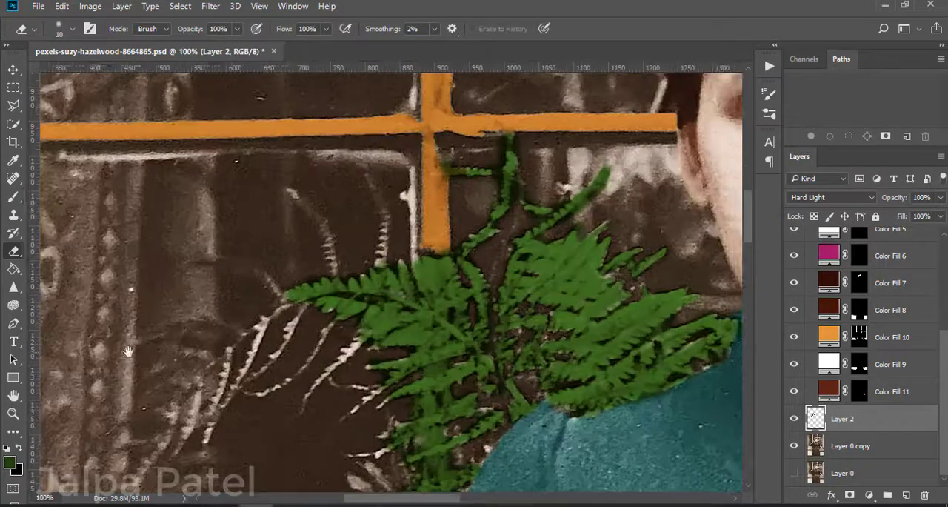
key("b")
left_click_drag(366, 337, 320, 383)
left_click_drag(341, 315, 287, 381)
left_click_drag(304, 310, 277, 362)
left_click_drag(269, 320, 243, 381)
left_click_drag(235, 349, 214, 431)
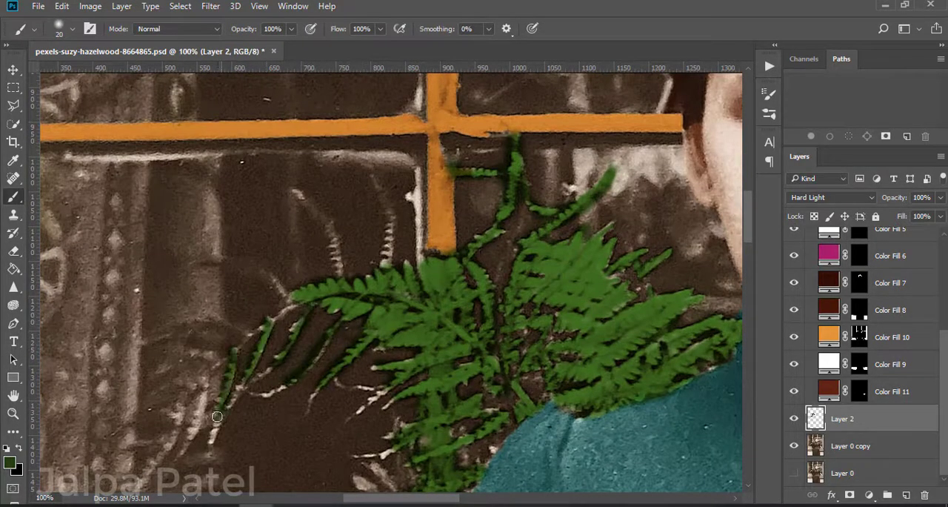
left_click_drag(389, 215, 386, 264)
left_click_drag(417, 168, 418, 257)
Step: Lower the opacity of the fern paint on Layer 2 to 60%
scroll(418, 256, "up", 2)
key("ctrl+minus")
key("ctrl+minus")
key("ctrl+plus")
scroll(449, 120, "down", 2)
scroll(449, 120, "down", 8)
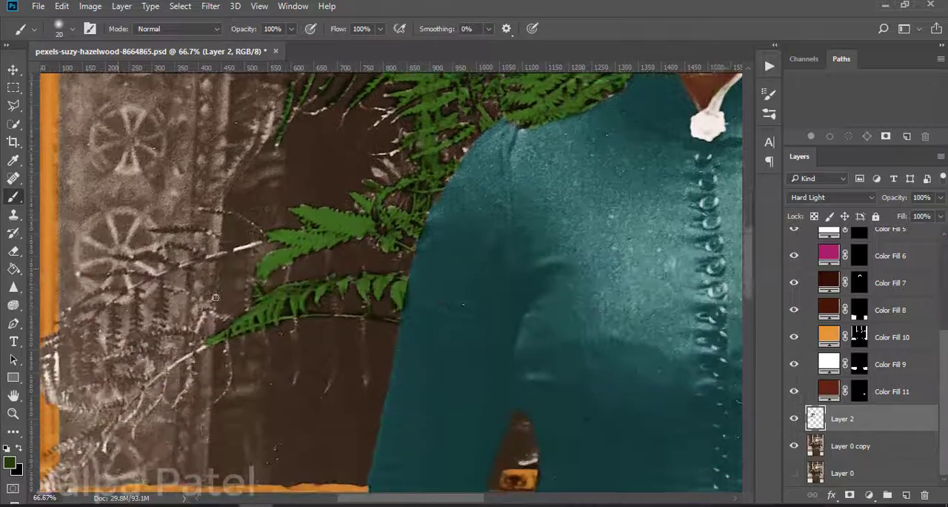
left_click(940, 197)
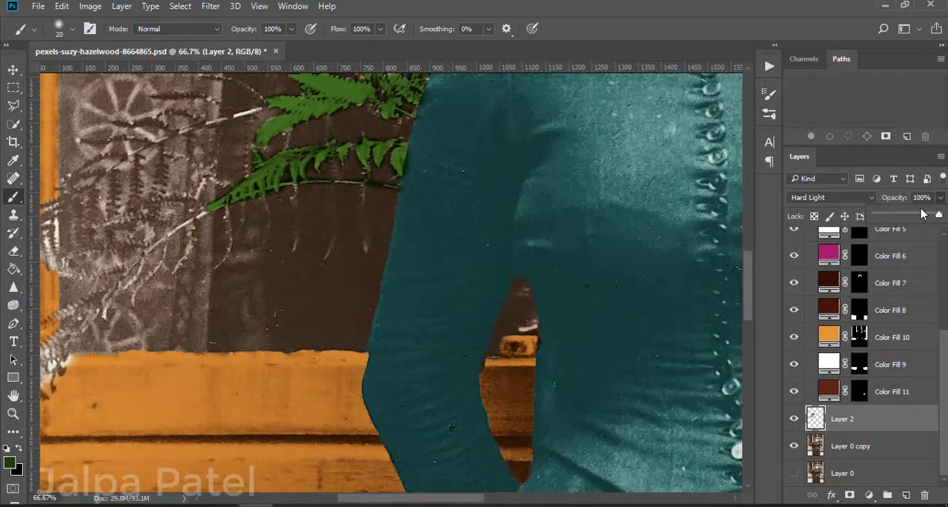
left_click_drag(938, 216, 911, 216)
key("ctrl+minus")
key("ctrl+minus")
key("ctrl+minus")
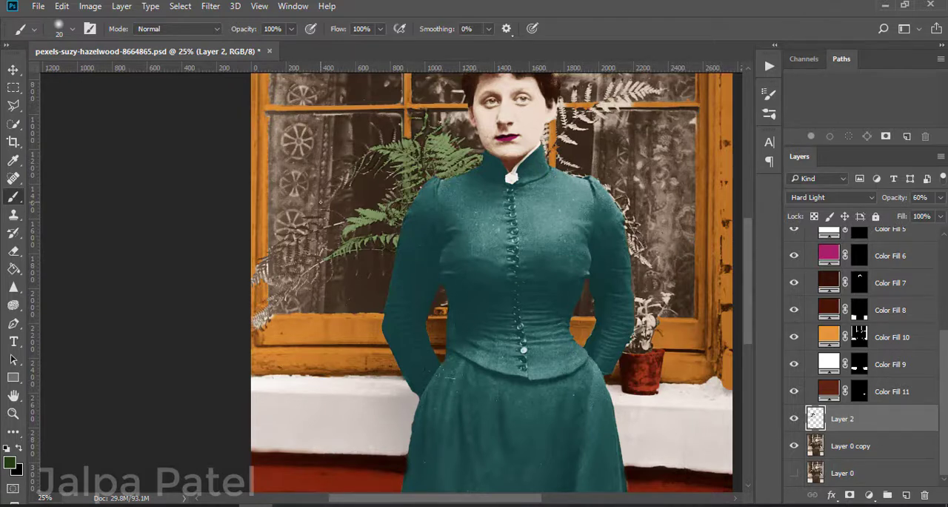
Step: Paint the dark fern leaflets in front of the lower lace curtain and window frame green, enlarging the brush to 30 px
key("ctrl+plus")
key("ctrl+plus")
key("ctrl+plus")
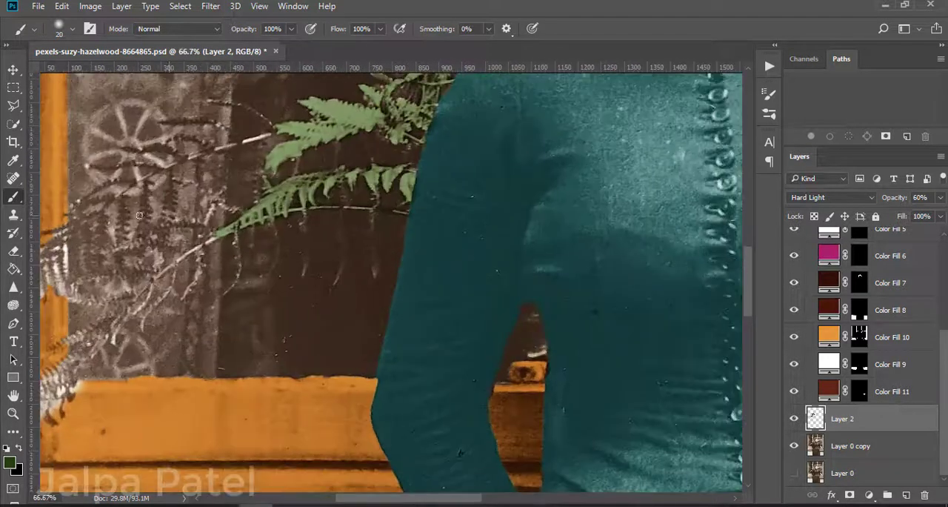
mouse_move(149, 142)
left_mouse_down()
mouse_move(182, 156)
mouse_move(153, 157)
left_mouse_up()
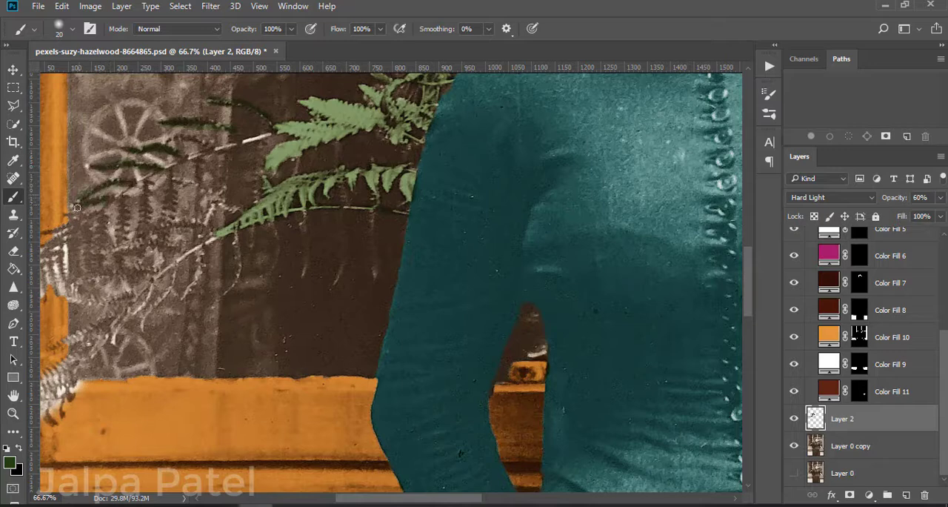
key("]")
left_click_drag(171, 178, 173, 243)
left_click_drag(197, 151, 198, 218)
left_click_drag(210, 166, 165, 252)
left_click_drag(163, 232, 140, 267)
left_click_drag(100, 217, 83, 273)
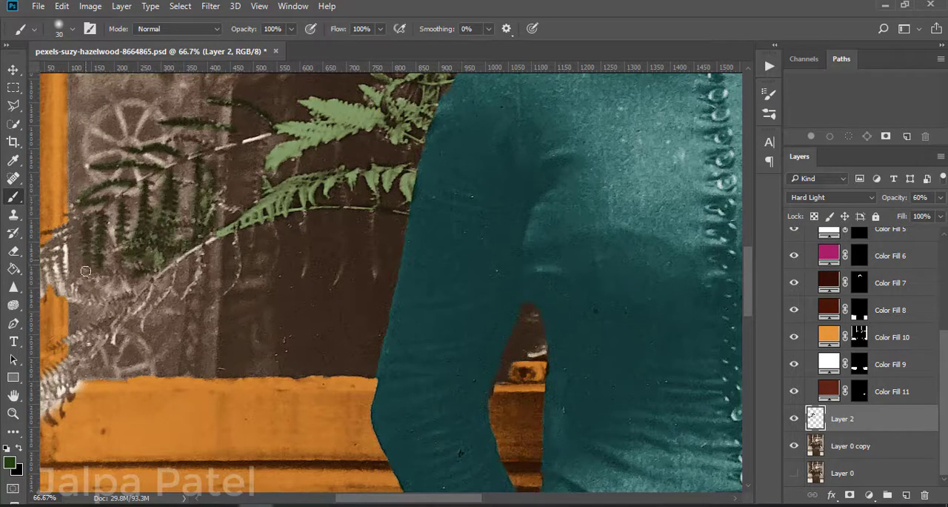
left_click_drag(74, 222, 73, 275)
left_click_drag(99, 248, 210, 235)
mouse_move(166, 228)
left_mouse_down()
mouse_move(180, 286)
mouse_move(139, 288)
left_mouse_up()
Step: Paint the drooping frond over the lower window frame and the thin leaflets hanging from the long fern stem green
mouse_move(255, 275)
left_mouse_down()
mouse_move(135, 384)
mouse_move(166, 376)
left_mouse_up()
mouse_move(238, 252)
left_mouse_down()
mouse_move(215, 259)
mouse_move(224, 290)
left_mouse_up()
mouse_move(311, 240)
left_mouse_down()
mouse_move(305, 274)
mouse_move(248, 311)
left_mouse_up()
left_click_drag(344, 223, 338, 279)
left_click_drag(387, 204, 381, 265)
left_click_drag(416, 200, 418, 256)
left_click_drag(454, 206, 443, 283)
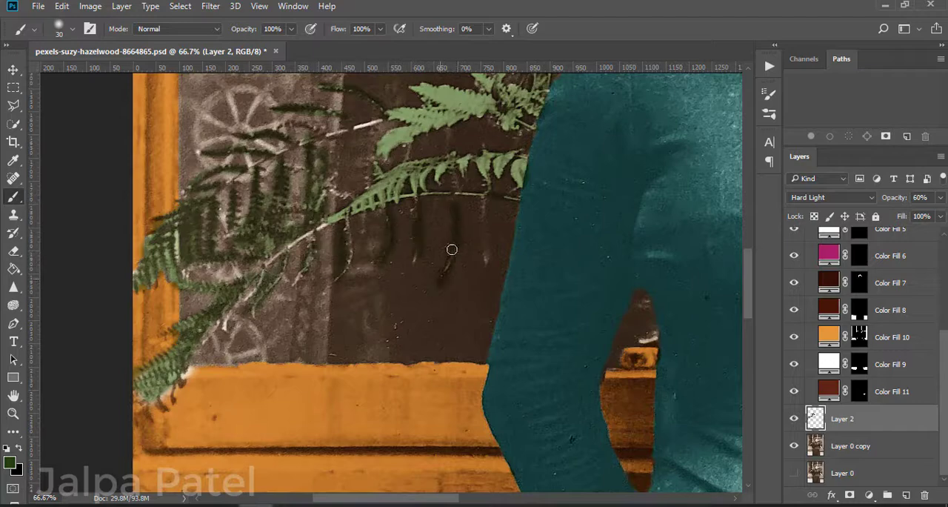
scroll(455, 241, "up", 3)
left_click_drag(500, 147, 211, 237)
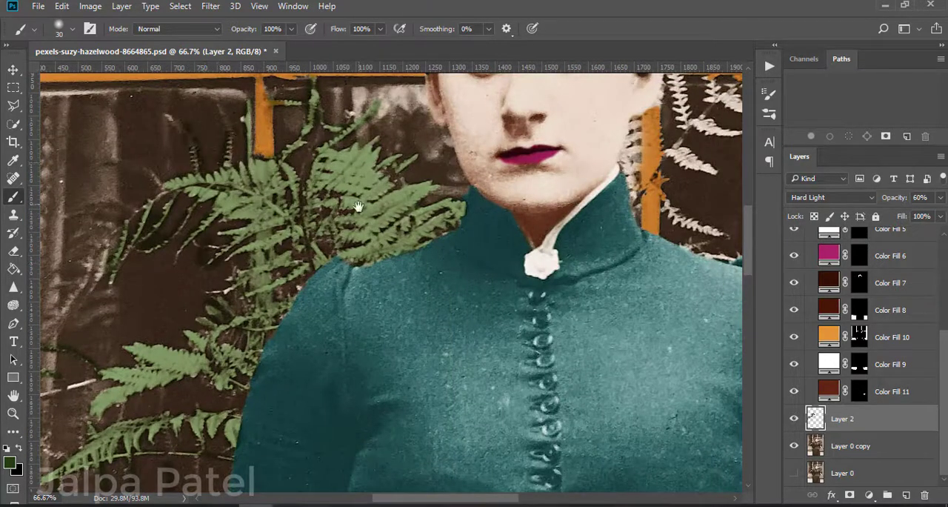
Step: Paint the white fern fronds beside the woman's face and across the right-hand window bars green
left_click_drag(359, 207, 51, 290)
left_click_drag(328, 221, 326, 289)
left_click_drag(322, 271, 333, 207)
left_click_drag(367, 134, 376, 211)
left_click_drag(367, 176, 363, 142)
left_click_drag(401, 110, 401, 141)
mouse_move(435, 142)
left_mouse_down()
mouse_move(443, 100)
mouse_move(586, 101)
mouse_move(616, 113)
left_mouse_up()
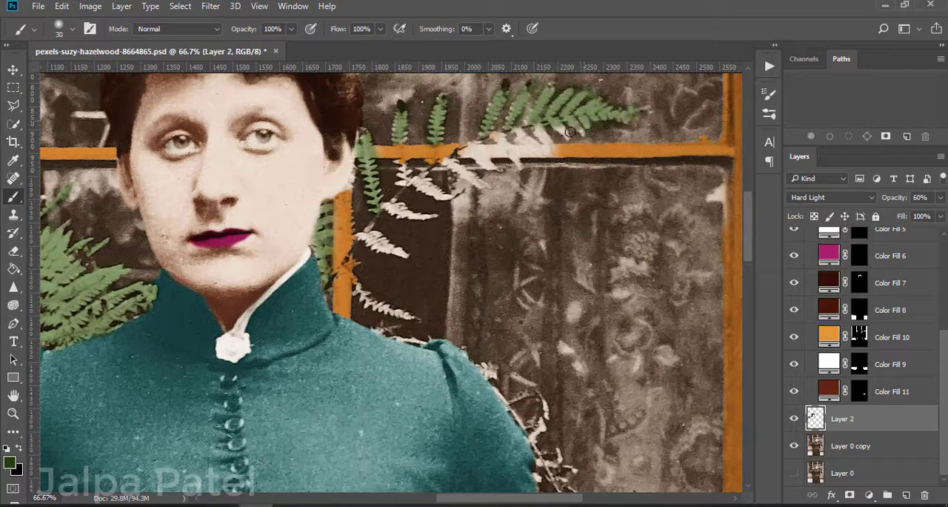
mouse_move(571, 131)
left_mouse_down()
mouse_move(497, 144)
mouse_move(412, 181)
left_mouse_up()
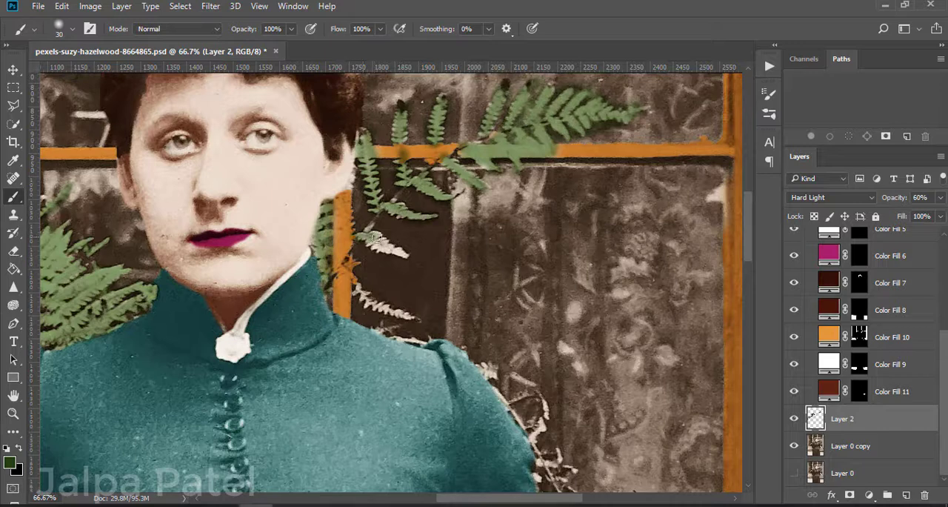
left_click_drag(354, 277, 415, 317)
Step: Paint the small fern sprigs trailing down behind the woman's right-hand shoulder and sleeve green, correcting with the Eraser
key("e")
scroll(615, 128, "down", 5)
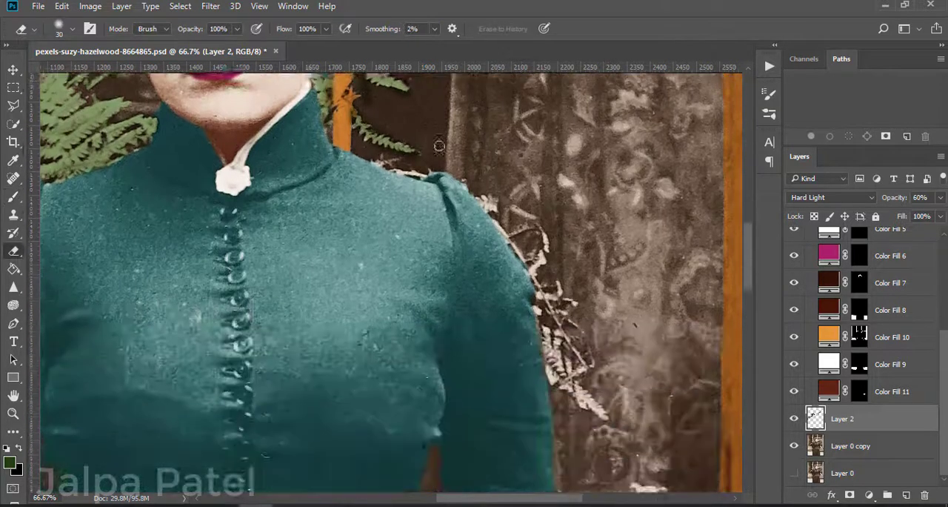
key("b")
key("e")
left_click_drag(488, 173, 498, 183)
key("b")
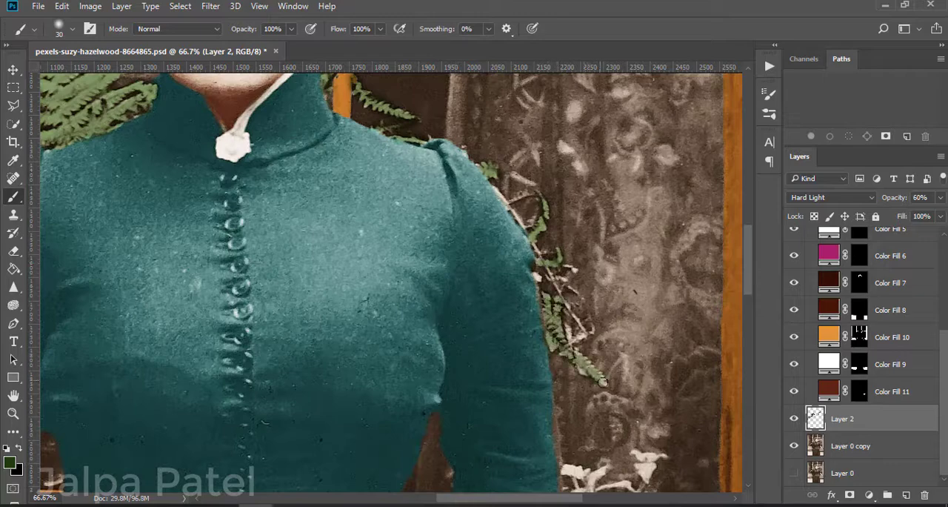
mouse_move(603, 382)
left_mouse_down()
mouse_move(492, 181)
mouse_move(529, 254)
left_mouse_up()
key("e")
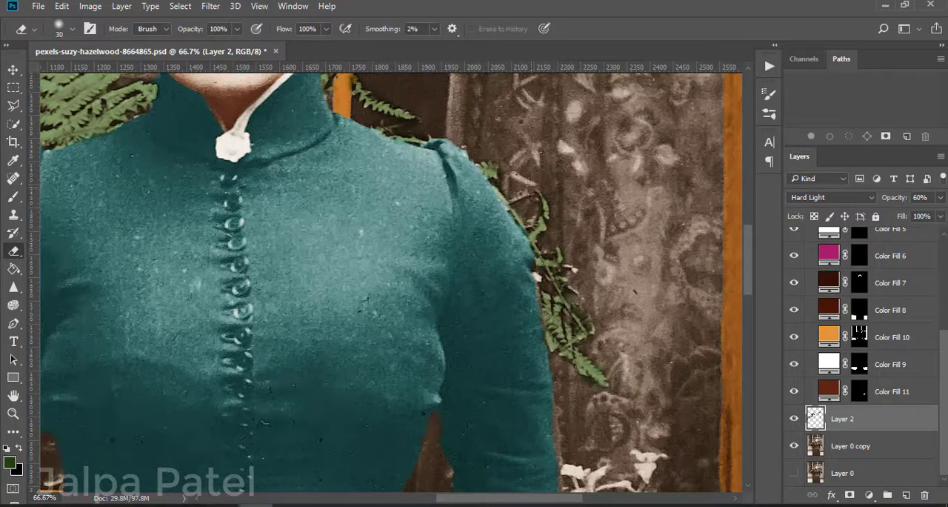
Step: Paint the leaves and stems of the plant in the red flowerpot green
scroll(434, 144, "up", 1)
scroll(434, 144, "down", 2)
scroll(396, 341, "up", 2)
left_click(17, 198)
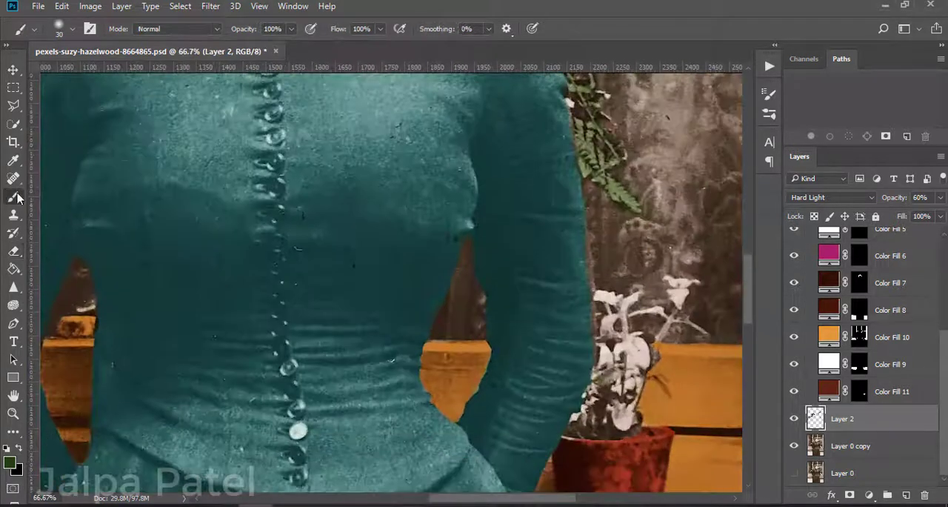
key("bracketright")
mouse_move(661, 282)
left_mouse_down()
mouse_move(682, 330)
mouse_move(615, 300)
mouse_move(619, 385)
mouse_move(636, 378)
mouse_move(596, 422)
left_mouse_up()
key("e")
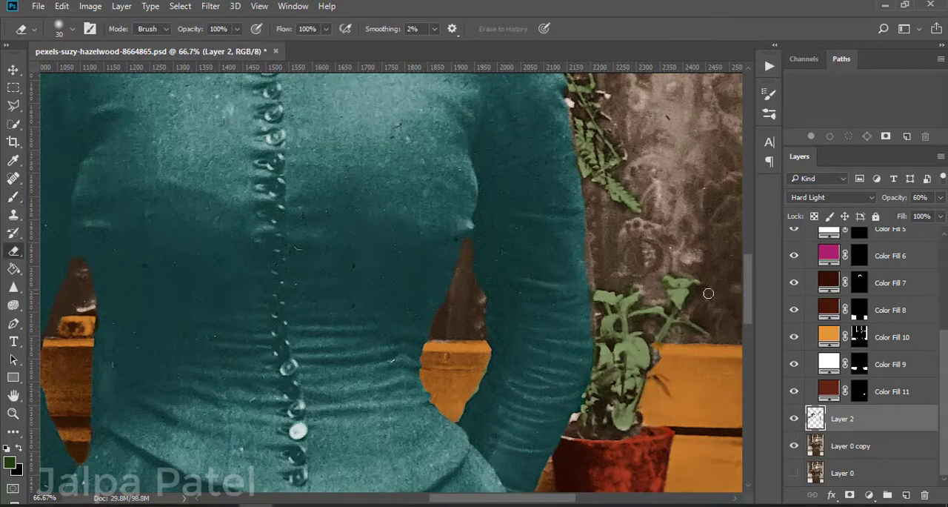
scroll(600, 311, "down", 5)
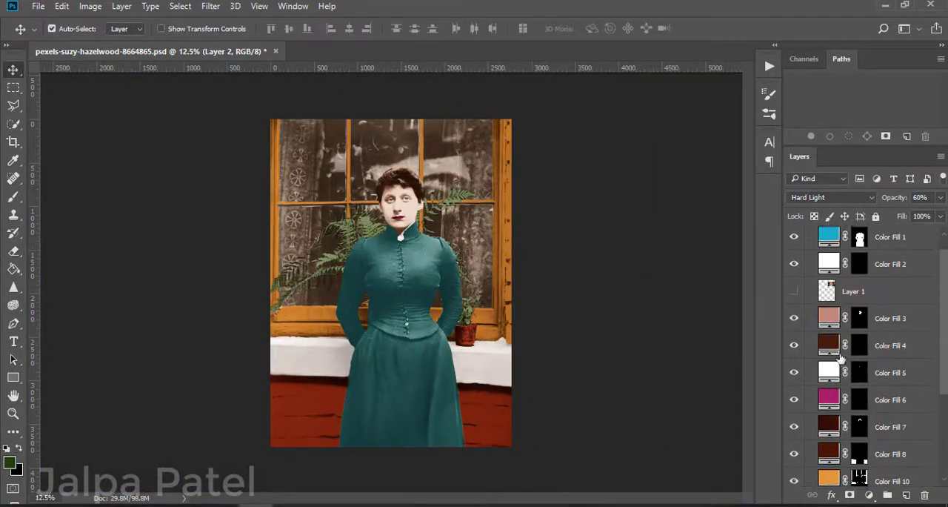
Step: Change the dress's Color Fill 1 from teal to a saturated blue
scroll(859, 356, "up", 1)
double_click(830, 253)
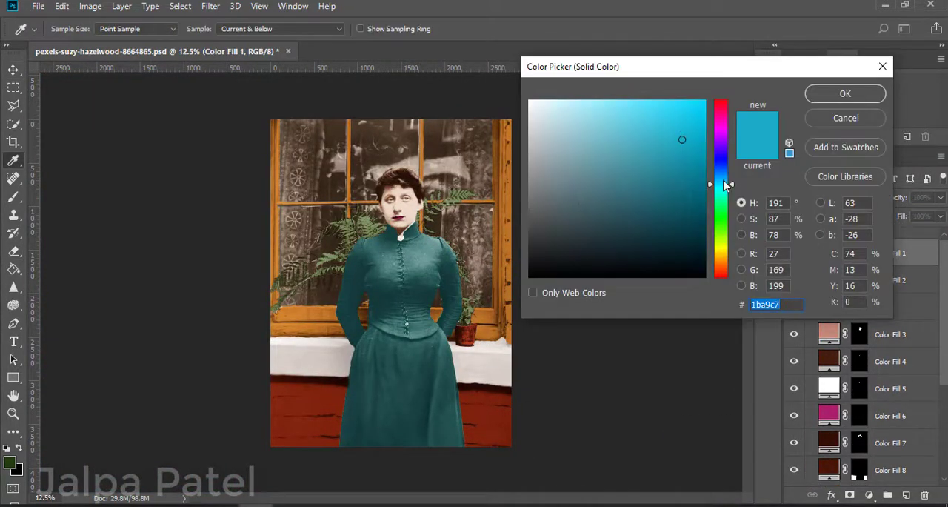
left_click_drag(726, 185, 690, 129)
left_click(687, 163)
left_click(846, 94)
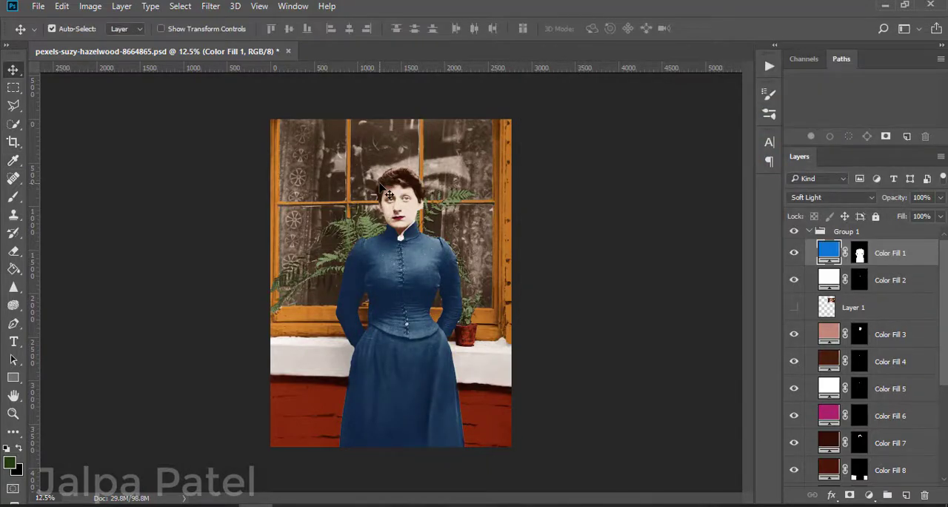
scroll(389, 194, "up", 1)
scroll(802, 308, "down", 5)
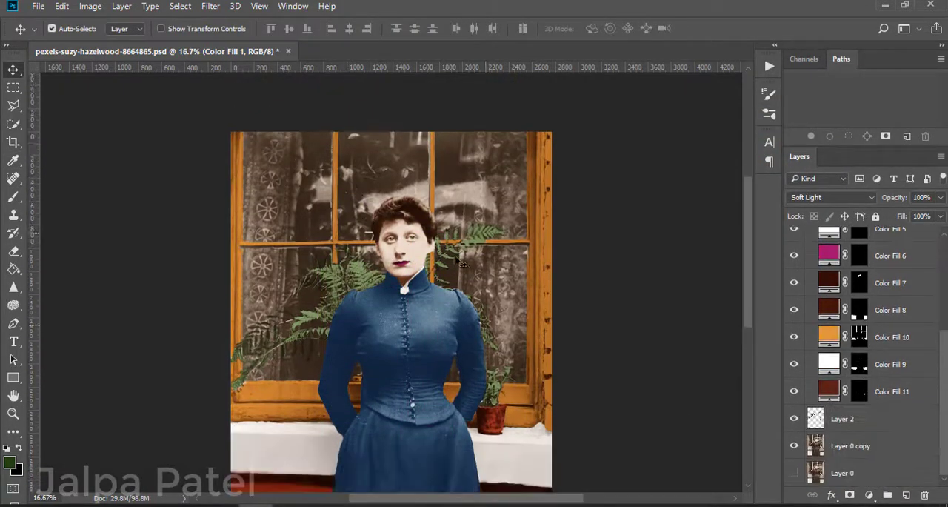
scroll(802, 308, "up", 4)
left_click(794, 305)
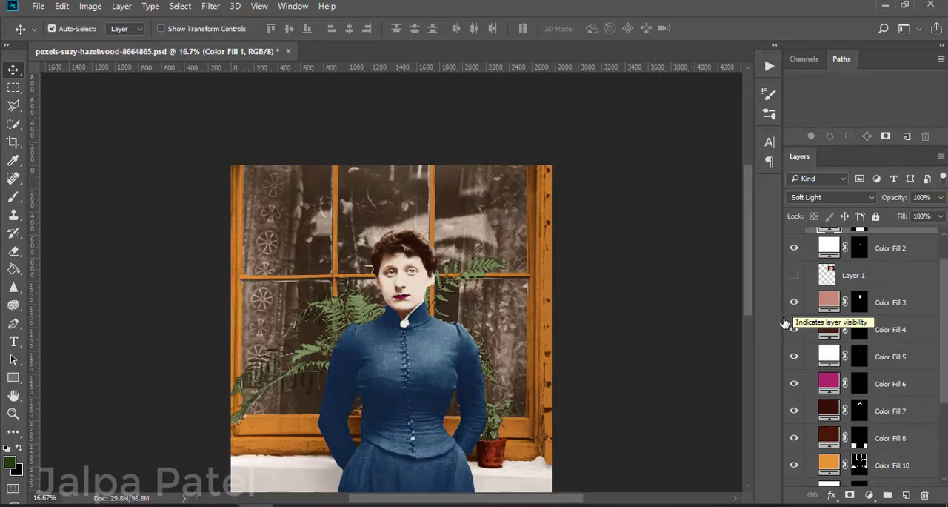
scroll(786, 323, "down", 3)
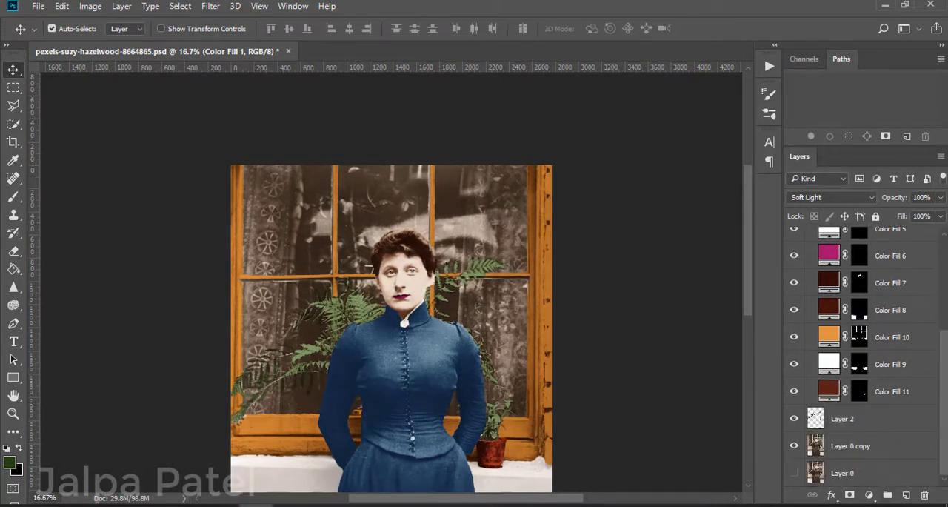
Step: Add a new layer directly above Layer 0 copy and set the foreground color to dark red 2f0704
left_click(813, 448)
left_click(906, 495)
left_click(10, 462)
mouse_move(717, 224)
left_mouse_down()
mouse_move(719, 164)
mouse_move(720, 253)
left_mouse_up()
left_click_drag(674, 248, 680, 102)
left_click_drag(720, 257, 720, 275)
left_click_drag(694, 235, 690, 246)
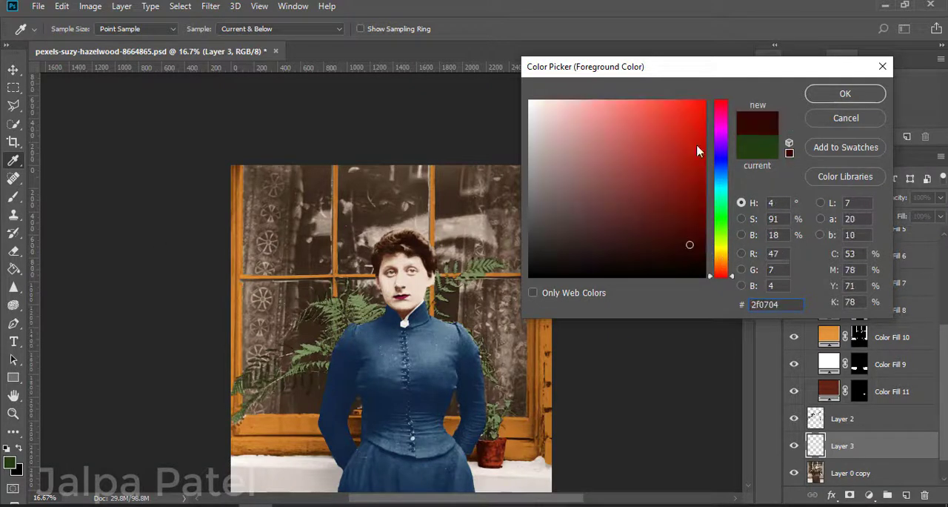
left_click(845, 94)
Step: Brush dark red onto the upper-left curtain and set Layer 3 to Soft Light at 70% opacity
key("b")
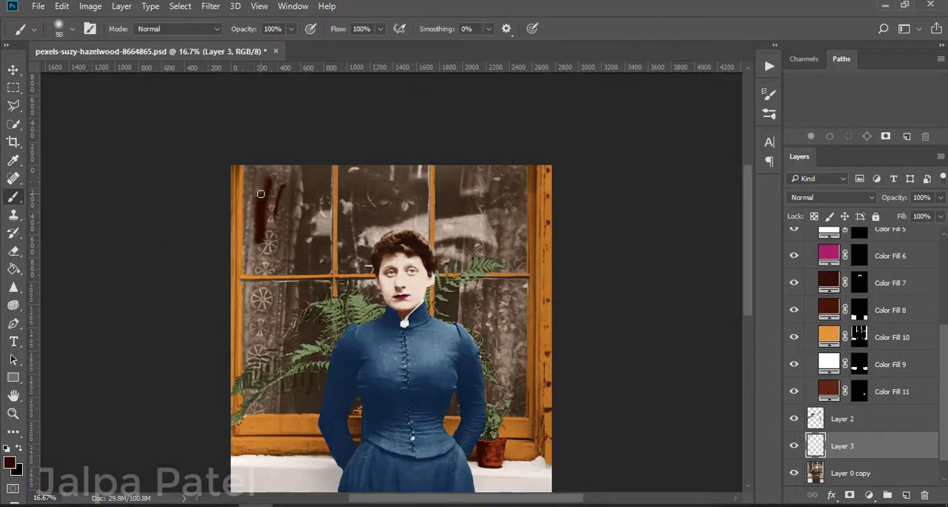
left_click(829, 197)
left_click(815, 343)
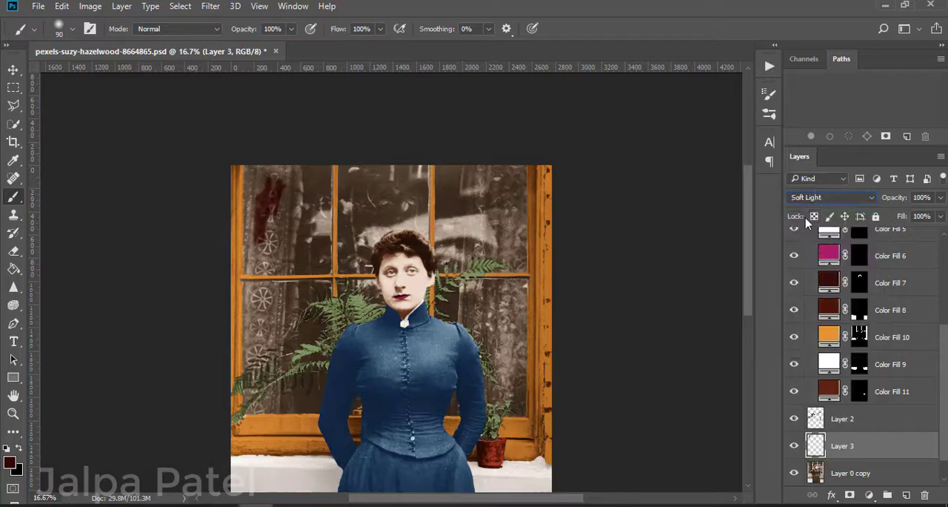
key("ctrl+plus")
left_click_drag(941, 197, 921, 215)
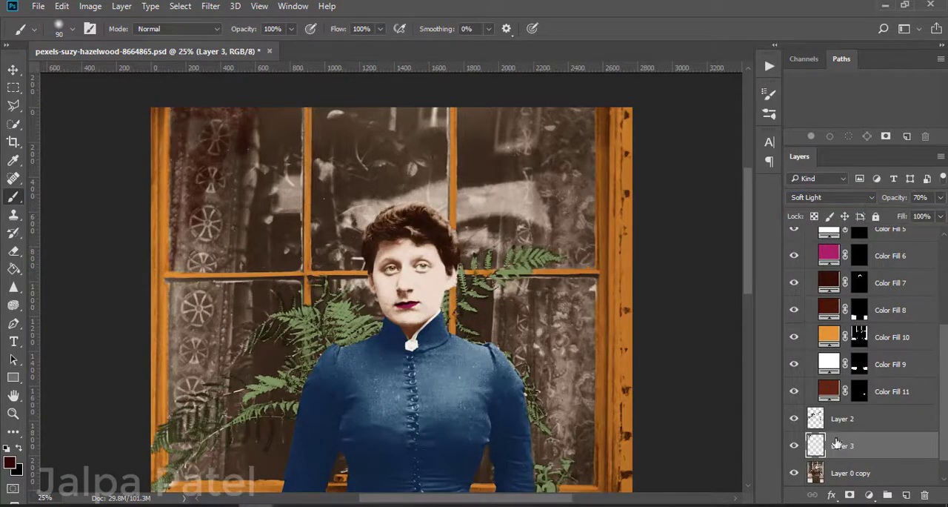
Step: Cover the rest of the upper-left lace curtain with dark red using a larger brush
mouse_move(252, 114)
left_mouse_down()
mouse_move(243, 234)
mouse_move(176, 266)
left_mouse_up()
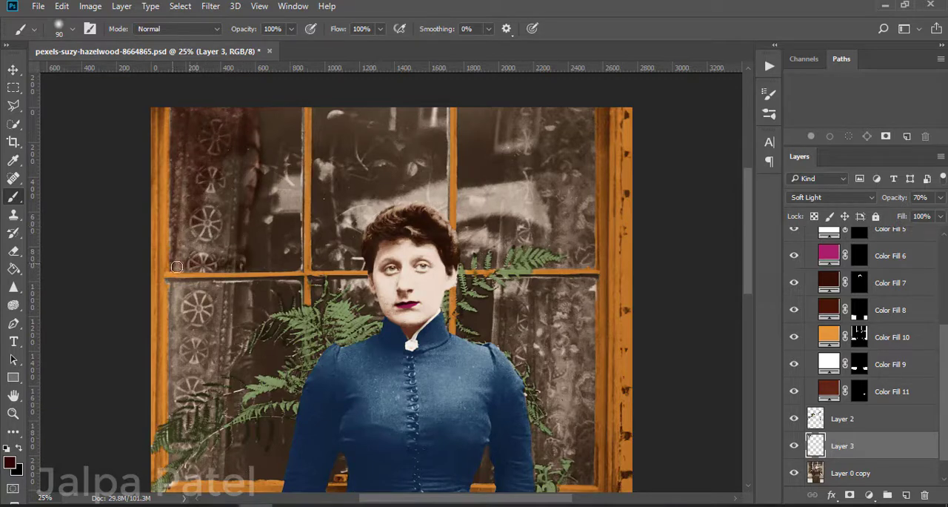
key("bracketright")
mouse_move(248, 98)
left_mouse_down()
mouse_move(219, 222)
mouse_move(178, 248)
mouse_move(234, 259)
left_mouse_up()
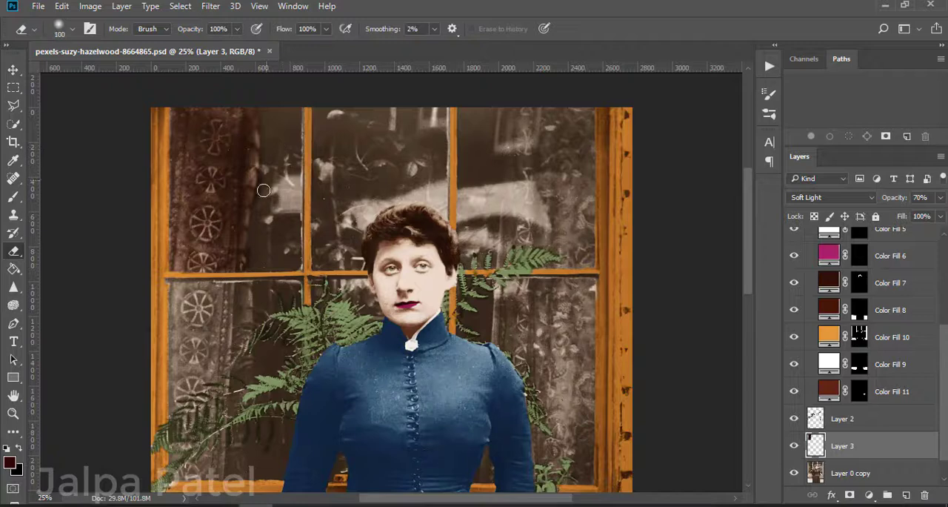
Step: Paint the lace curtain in the lower-left window pane dark red with a 150 px brush
scroll(263, 191, "down", 2)
key("b")
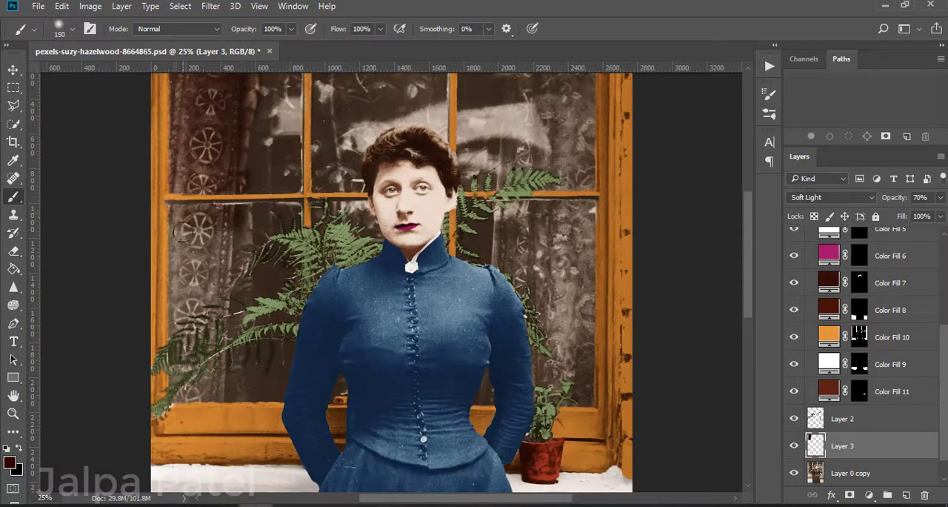
mouse_move(183, 231)
left_mouse_down()
mouse_move(211, 296)
mouse_move(238, 251)
mouse_move(186, 348)
mouse_move(187, 377)
mouse_move(214, 393)
mouse_move(240, 307)
left_mouse_up()
left_click(13, 251)
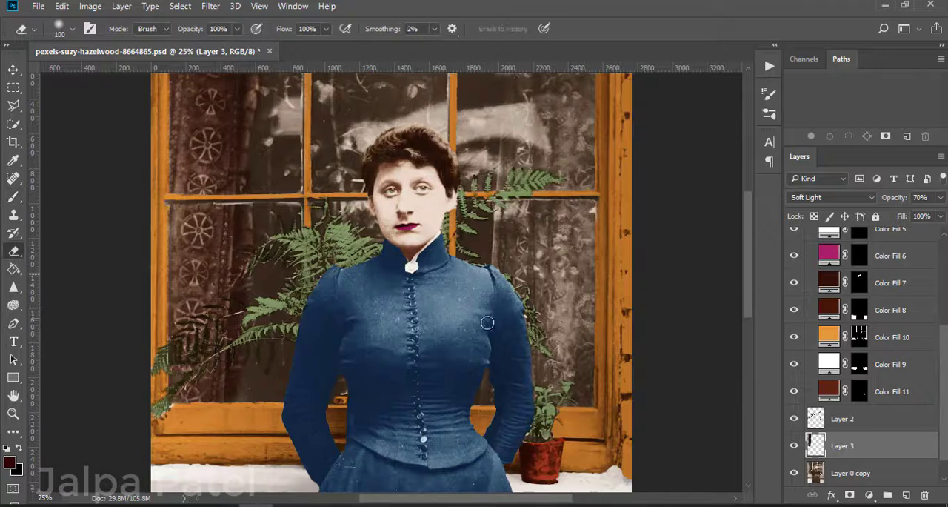
Step: Paint the right-hand curtain dark red in both panes and erase the spill with a 100 px eraser
left_click_drag(487, 322, 406, 396)
key("b")
mouse_move(444, 112)
left_mouse_down()
mouse_move(516, 113)
mouse_move(497, 132)
mouse_move(510, 151)
mouse_move(504, 260)
mouse_move(447, 245)
mouse_move(480, 247)
mouse_move(505, 278)
mouse_move(509, 357)
mouse_move(480, 478)
mouse_move(453, 436)
mouse_move(454, 295)
mouse_move(477, 364)
mouse_move(483, 360)
mouse_move(468, 395)
mouse_move(416, 329)
mouse_move(425, 332)
mouse_move(439, 152)
left_mouse_up()
scroll(407, 381, "down", 3)
key("e")
left_click_drag(439, 305, 456, 349)
mouse_move(414, 277)
left_mouse_down()
mouse_move(453, 385)
mouse_move(452, 434)
left_mouse_up()
scroll(523, 97, "up", 3)
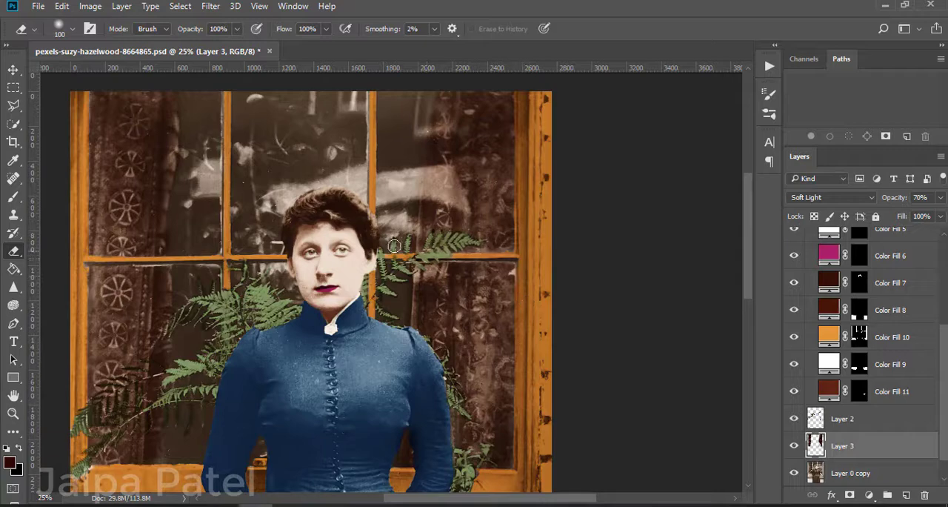
Step: Create a new layer directly above Layer 0 copy and set the foreground color to dark green
key("ctrl+minus")
key("ctrl+minus")
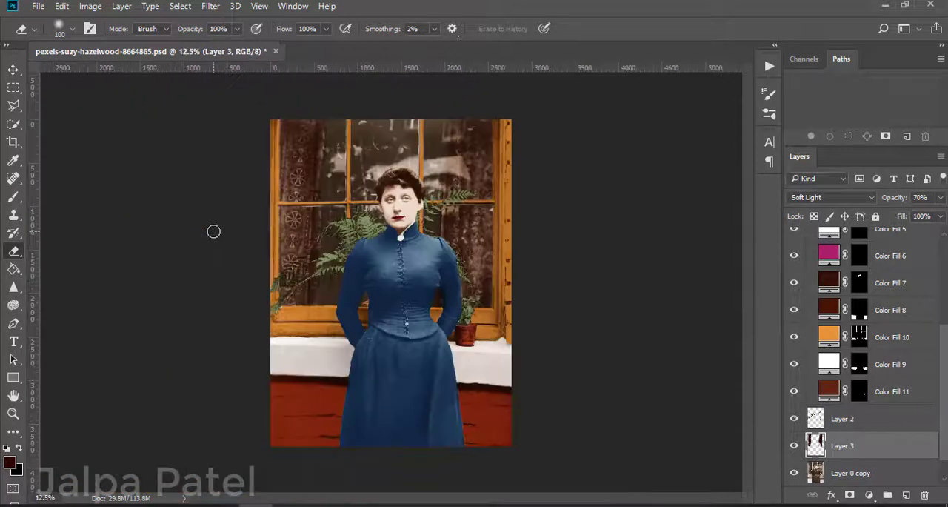
key("ctrl+plus")
scroll(213, 232, "up", 5)
key("ctrl+plus")
scroll(213, 231, "left", 3)
scroll(863, 445, "down", 1)
left_click(865, 445)
left_click(906, 494)
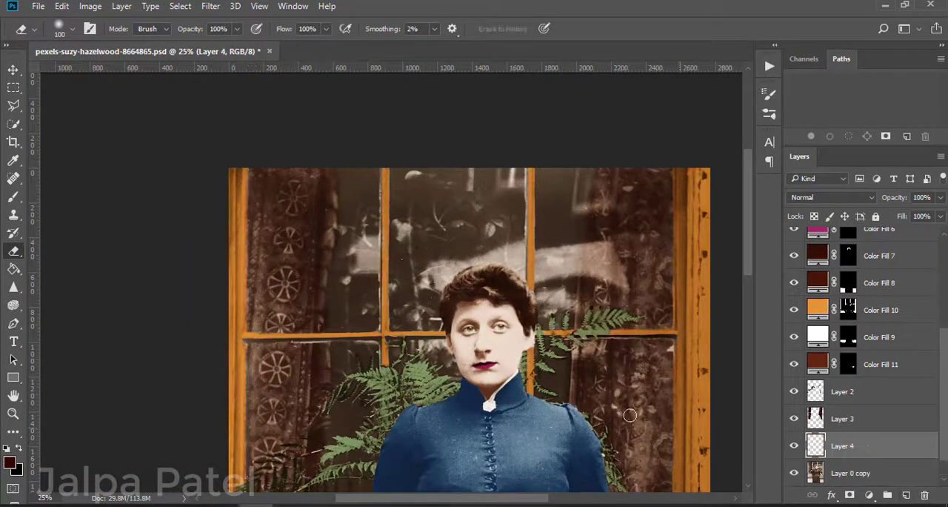
left_click(9, 462)
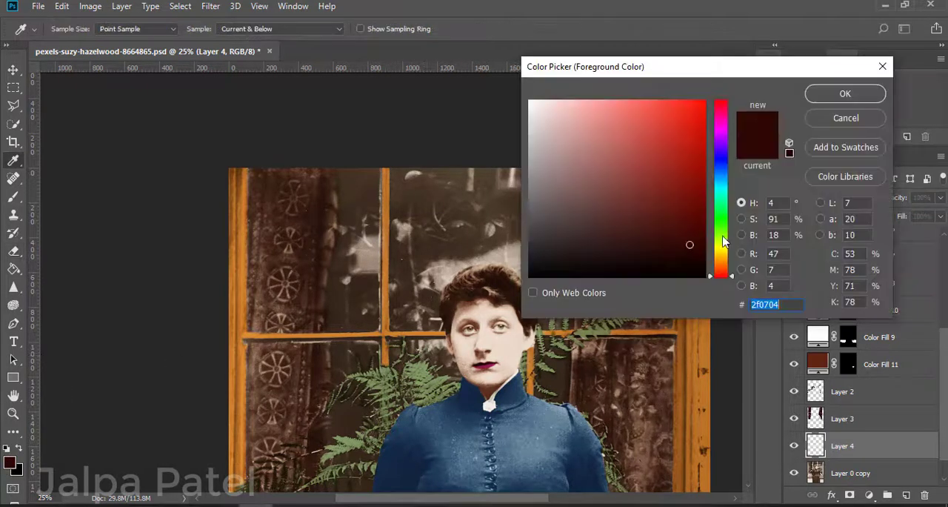
left_click(722, 212)
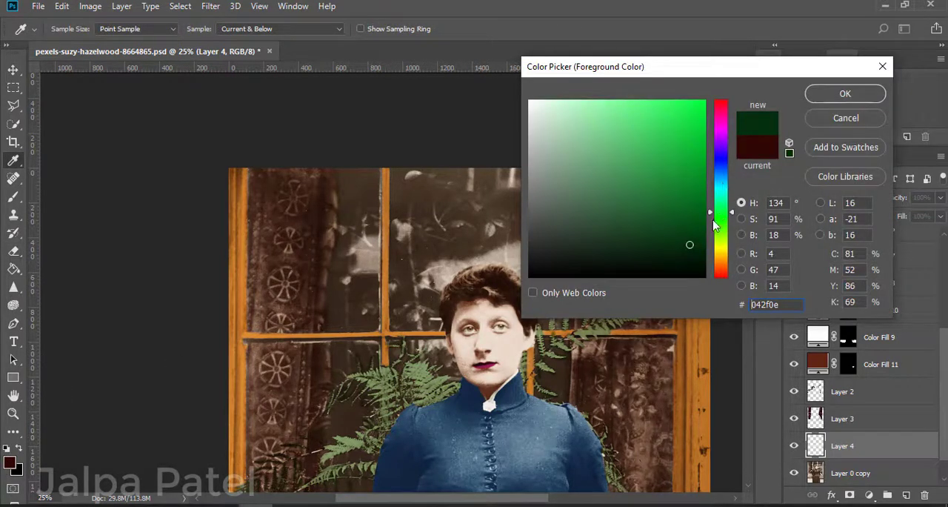
mouse_move(692, 208)
left_mouse_down()
mouse_move(675, 214)
mouse_move(684, 165)
mouse_move(657, 235)
mouse_move(644, 230)
mouse_move(664, 237)
left_mouse_up()
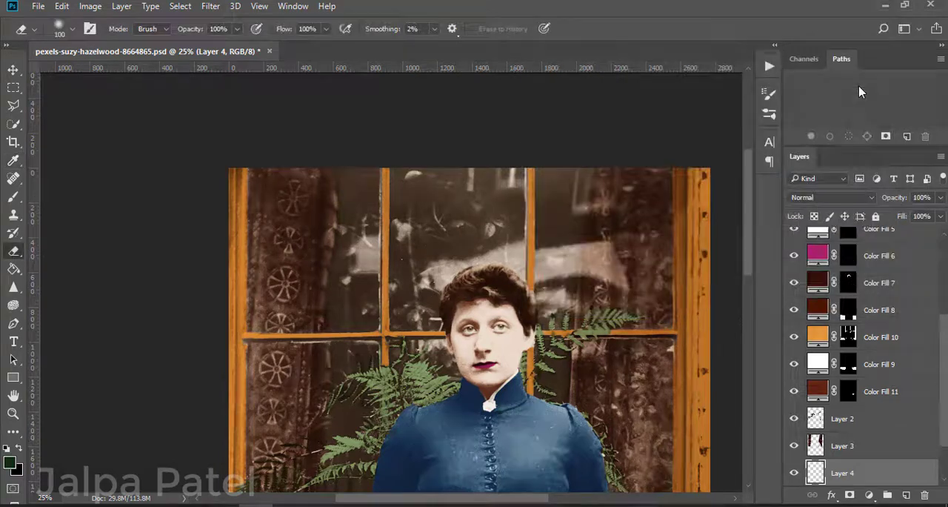
Step: Brush dark green over the leaves reflected in the upper-middle window pane with a 70 px brush
key("ctrl+plus")
key("ctrl+plus")
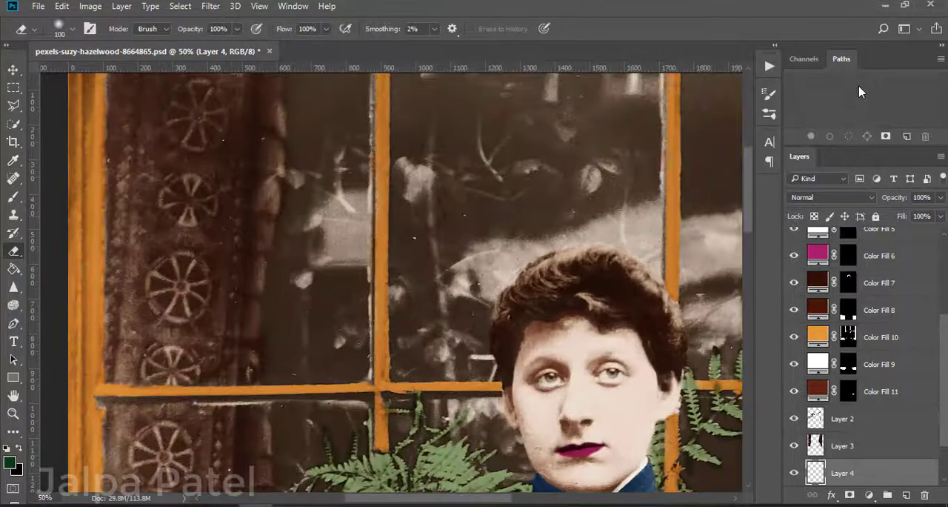
scroll(466, 141, "up", 3)
key("b")
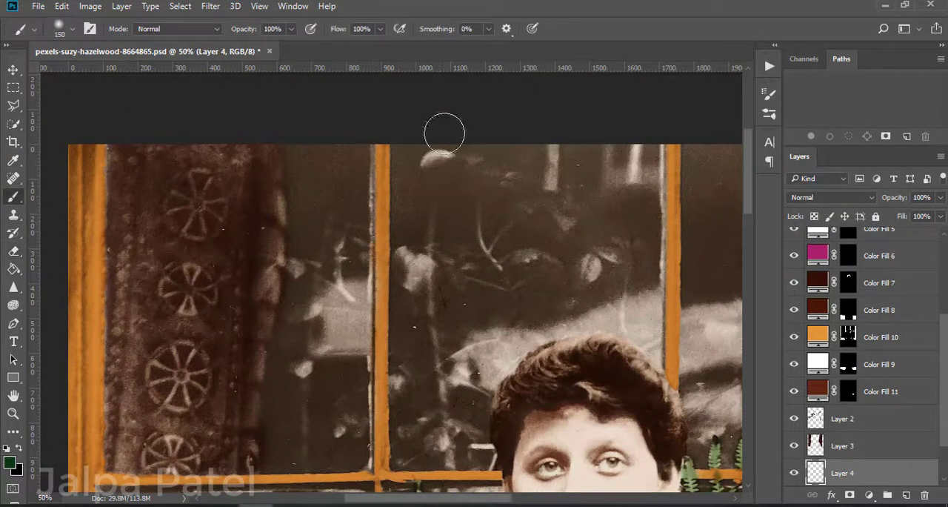
key("bracketleft")
key("bracketleft")
key("bracketleft")
key("bracketleft")
key("bracketleft")
left_click_drag(428, 160, 447, 155)
mouse_move(593, 264)
left_mouse_down()
mouse_move(586, 270)
mouse_move(615, 255)
left_mouse_up()
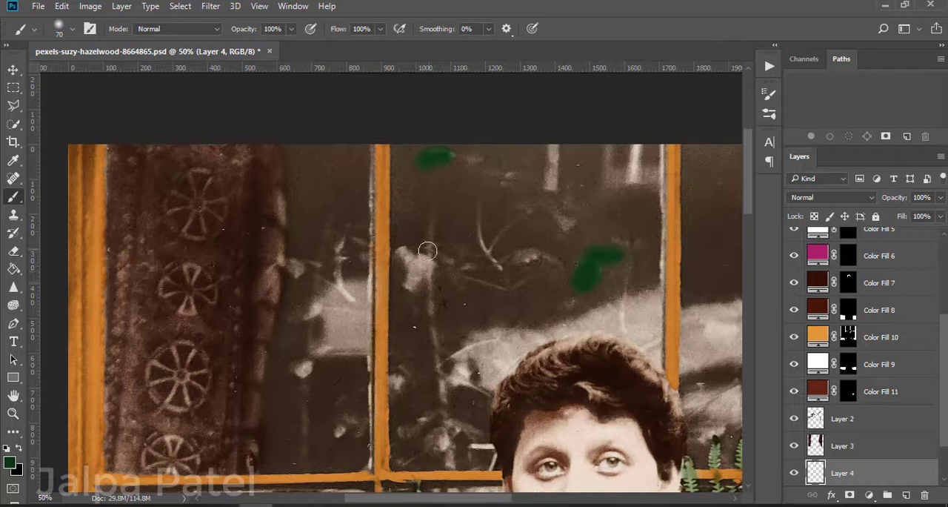
left_click_drag(427, 252, 412, 279)
Step: Paint the reflected leaves in the upper-left pane beside the curtain dark green with the 70 px brush
left_click_drag(339, 254, 343, 245)
left_click_drag(291, 272, 311, 263)
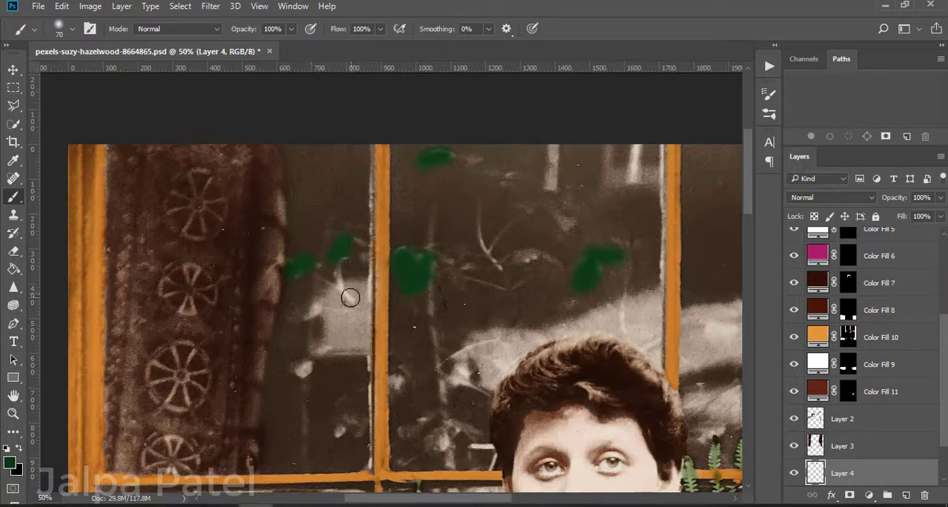
mouse_move(350, 298)
left_mouse_down()
mouse_move(340, 274)
mouse_move(334, 317)
mouse_move(300, 315)
left_mouse_up()
left_click_drag(305, 357, 301, 367)
Step: Paint the remaining reflected leaves and twigs dark green down to the woman's head, using a 30 px brush for the thin stems
left_click_drag(510, 261, 556, 256)
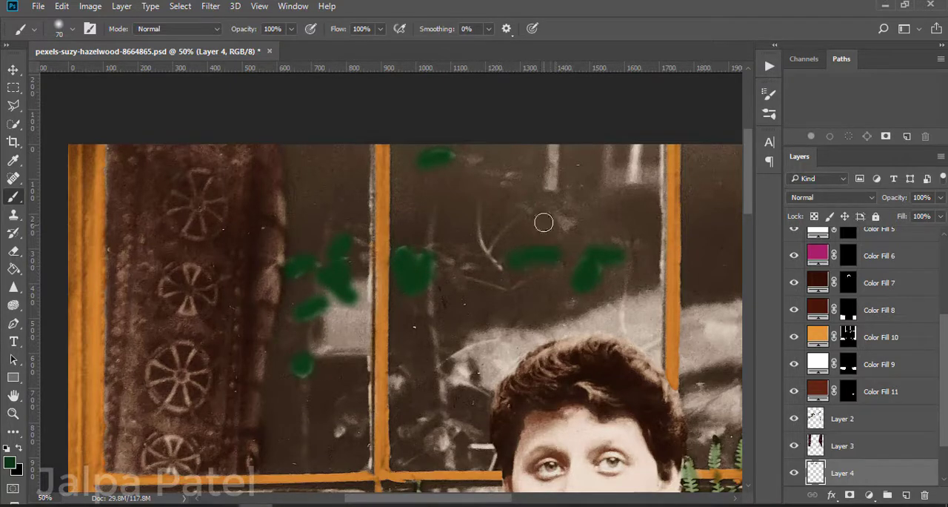
mouse_move(544, 222)
left_mouse_down()
mouse_move(518, 199)
mouse_move(515, 178)
mouse_move(459, 154)
left_mouse_up()
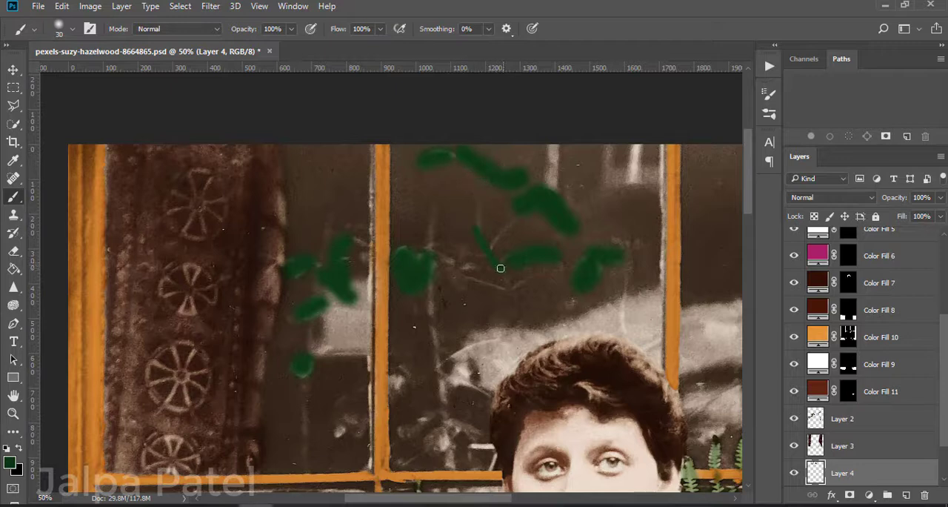
left_click_drag(500, 269, 442, 256)
scroll(381, 294, "down", 3)
mouse_move(478, 311)
left_mouse_down()
mouse_move(428, 317)
mouse_move(471, 303)
mouse_move(406, 300)
left_mouse_up()
scroll(424, 240, "down", 1)
left_click_drag(396, 234, 398, 259)
left_click_drag(333, 296, 357, 291)
mouse_move(480, 317)
left_mouse_down()
mouse_move(474, 351)
mouse_move(489, 348)
mouse_move(470, 348)
mouse_move(497, 356)
left_mouse_up()
scroll(489, 332, "down", 1)
left_click_drag(368, 373, 98, 408)
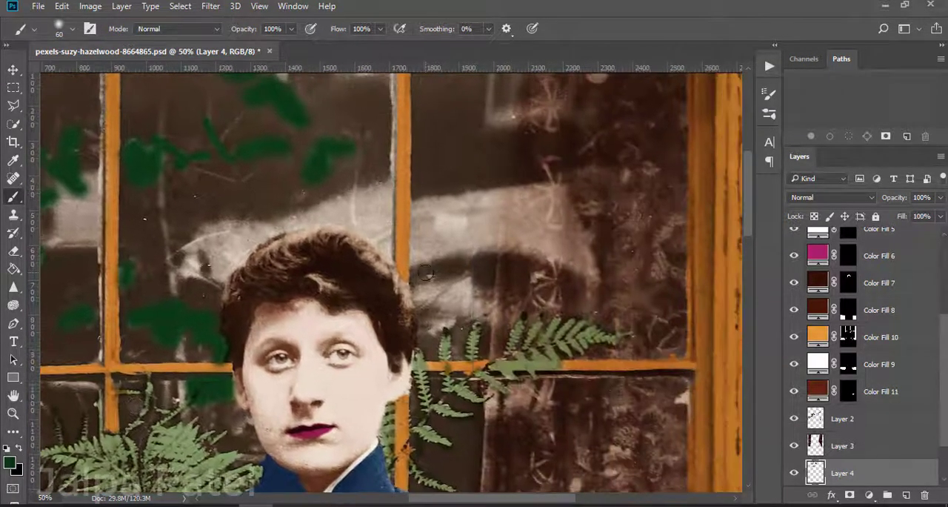
Step: Set Layer 4 to Soft Light blending at 48% opacity
key("ctrl+minus")
key("ctrl+minus")
left_click(832, 197)
left_click(811, 346)
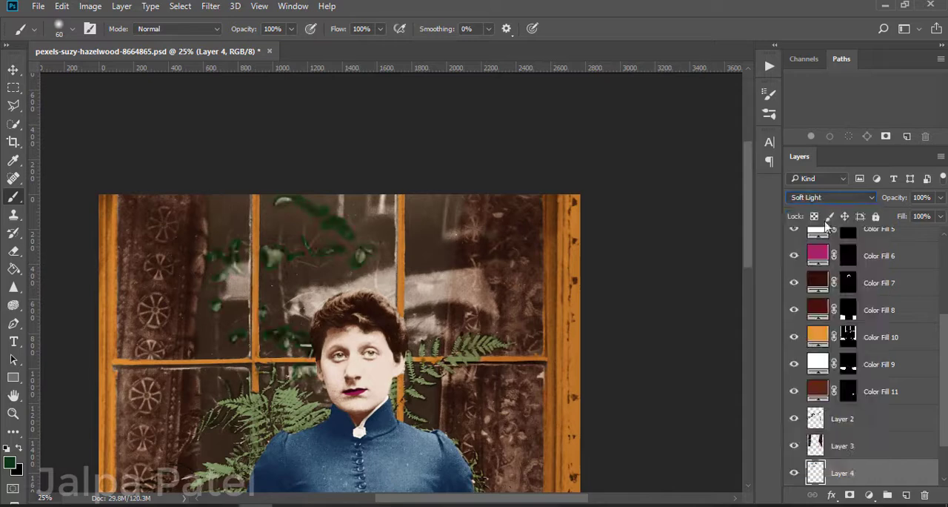
left_click_drag(932, 213, 922, 217)
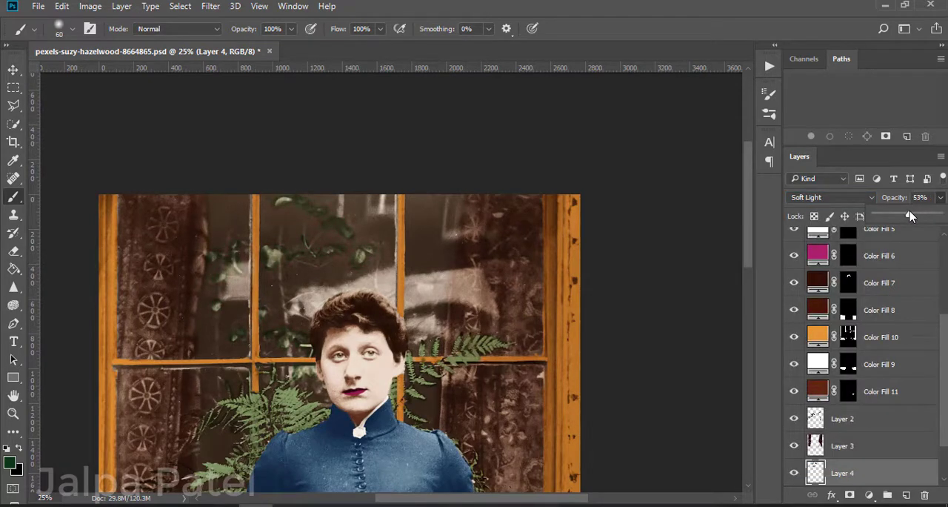
Step: Erase the green spill around the reflected leaves with 50 px and 25 px erasers
key("e")
key("ctrl+plus")
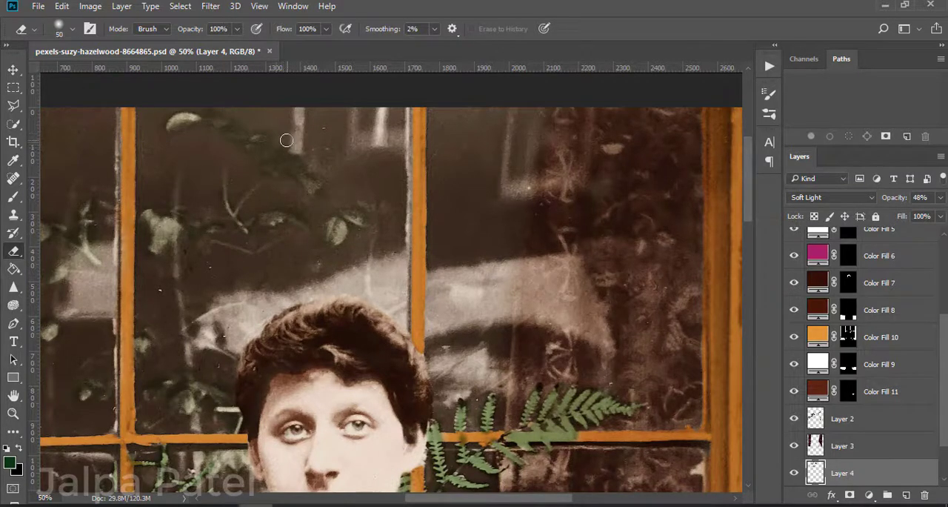
scroll(208, 178, "up", 3)
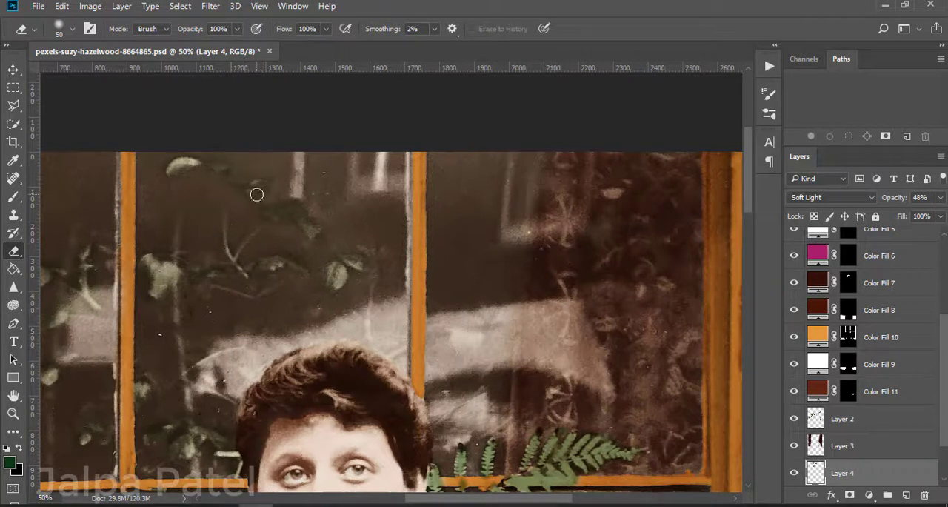
left_click_drag(164, 278, 262, 256)
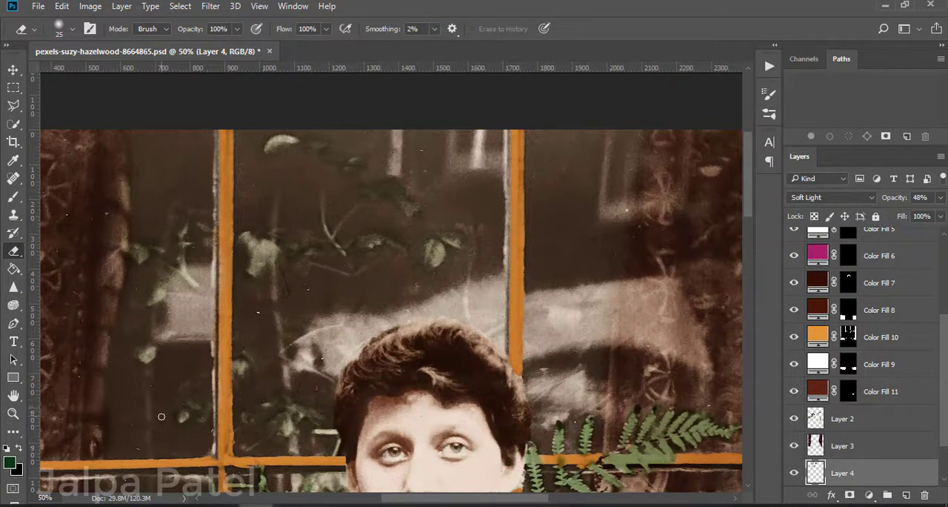
scroll(378, 275, "up", 2)
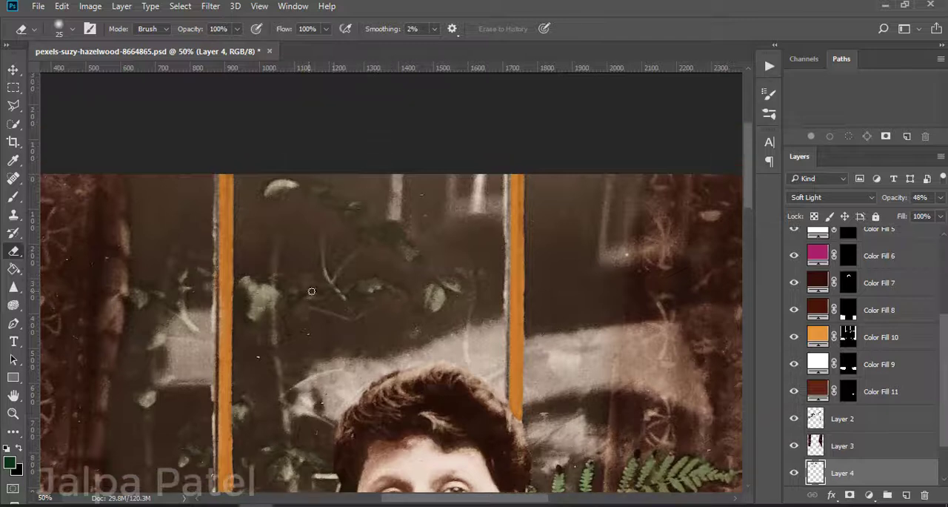
Step: Lower Layer 4's opacity to 38% and switch to the Move tool
key("ctrl+minus")
key("ctrl+minus")
key("ctrl+minus")
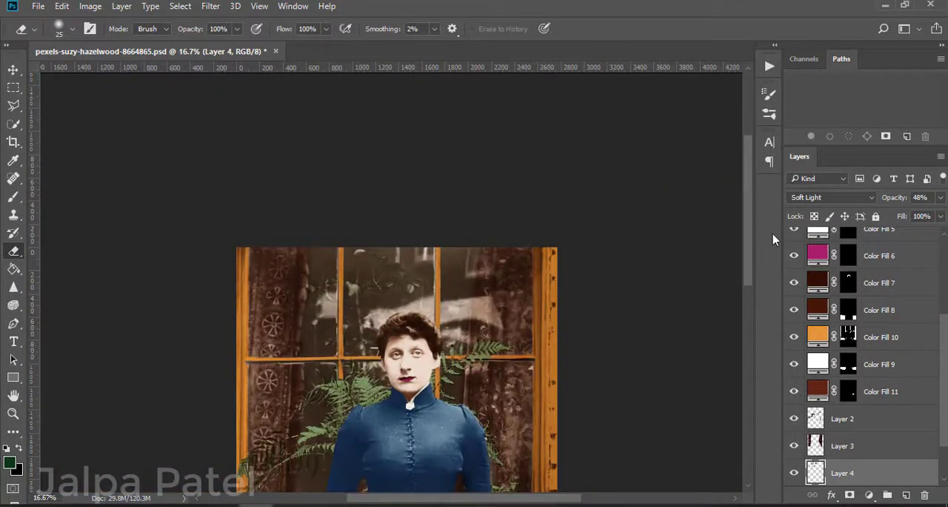
left_click(940, 197)
left_click(679, 303)
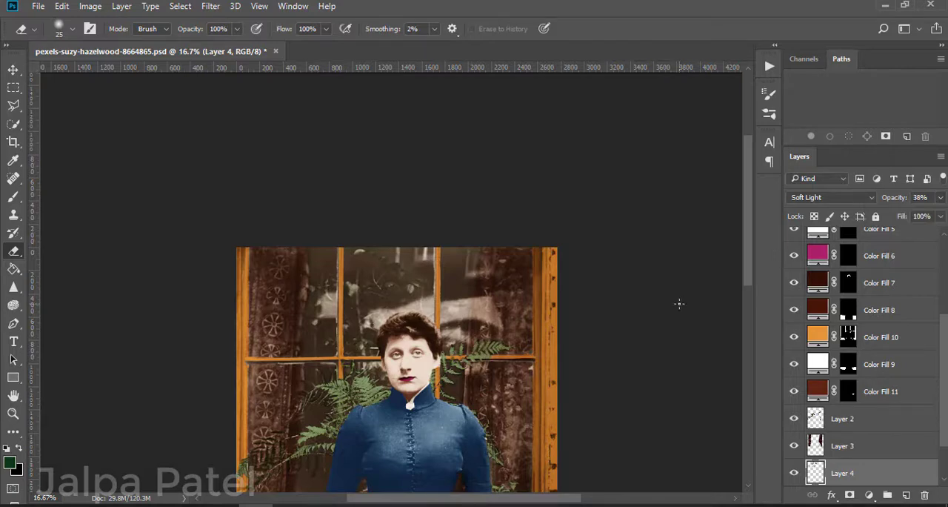
left_click(13, 70)
key("ctrl+minus")
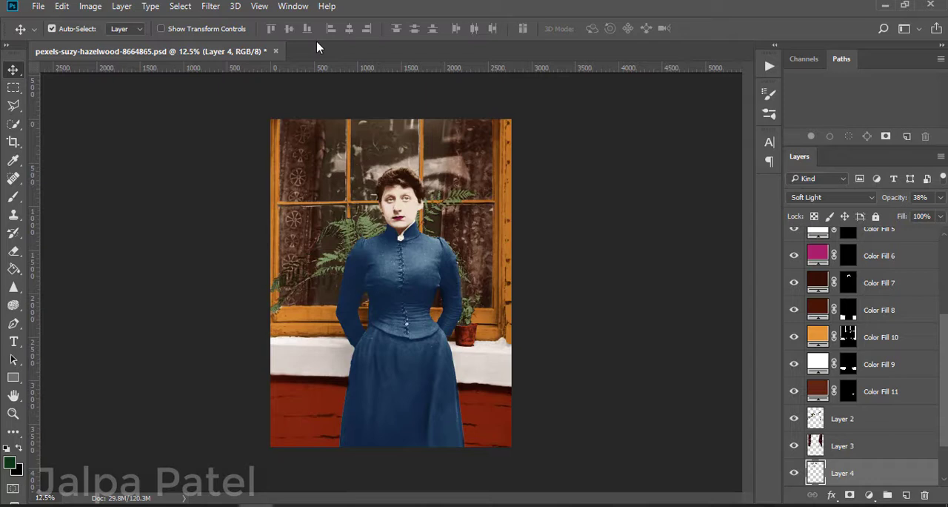
Step: Select all layers from Layer 0 copy up to the topmost one and group them
scroll(885, 371, "down", 2)
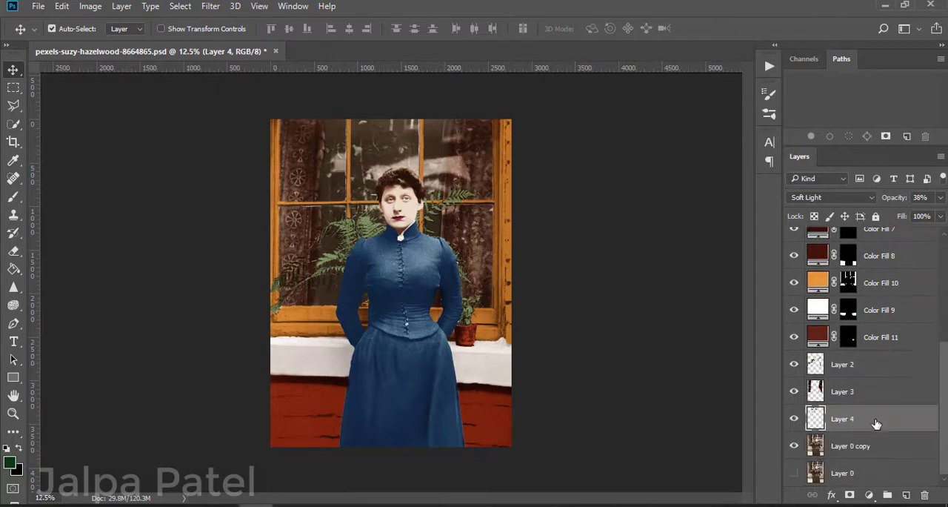
left_click(868, 447)
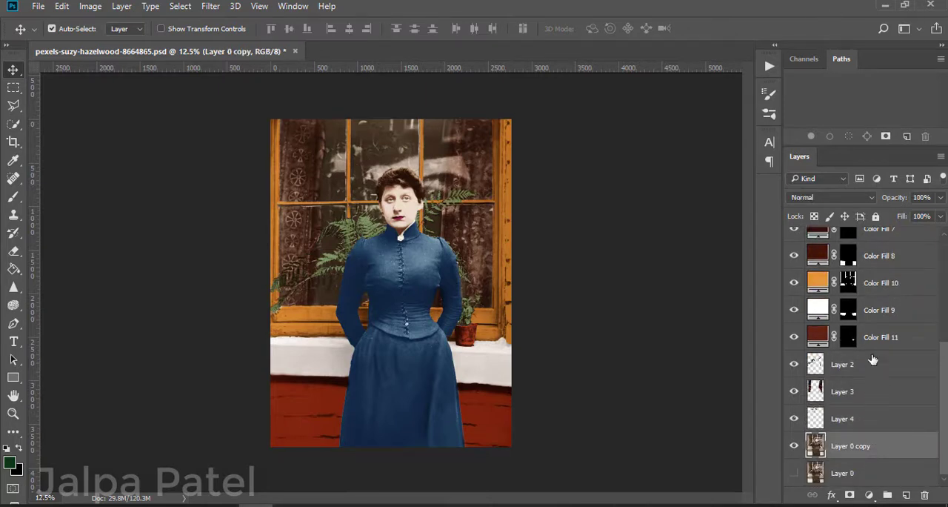
scroll(874, 363, "up", 5)
left_click(872, 243, "shift")
scroll(874, 334, "down", 5)
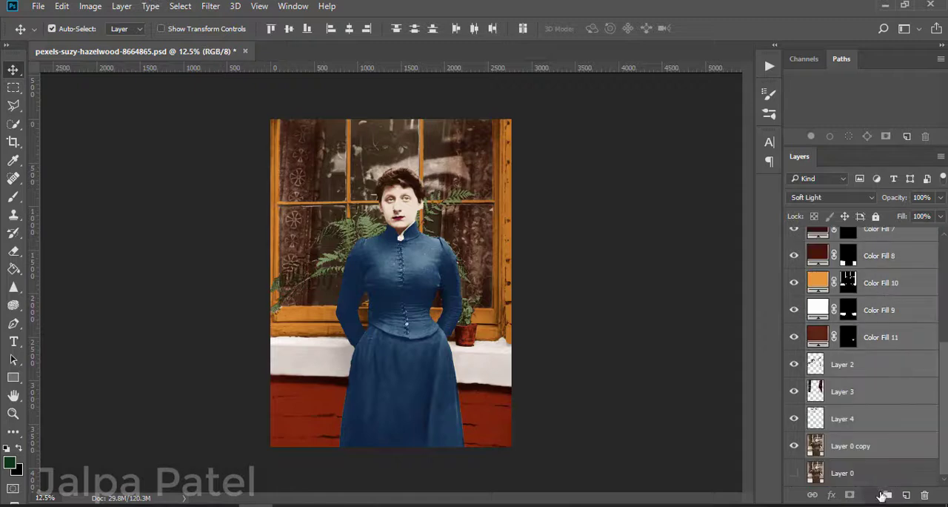
key("ctrl+g")
Step: Show Layer 0 and toggle the group's visibility to compare the original photo with the colorized version
left_click(794, 237)
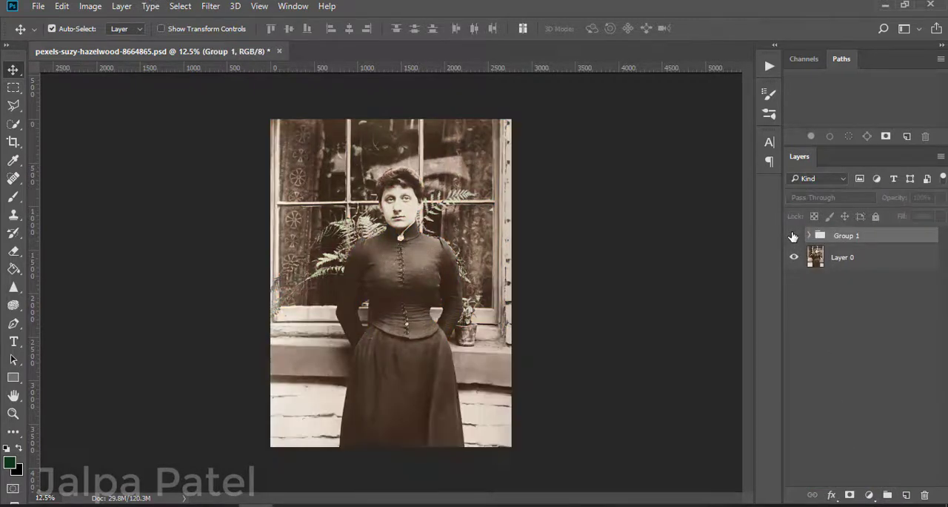
left_click(794, 236)
left_click(794, 236)
left_click(793, 236)
left_click(793, 235)
left_click(793, 236)
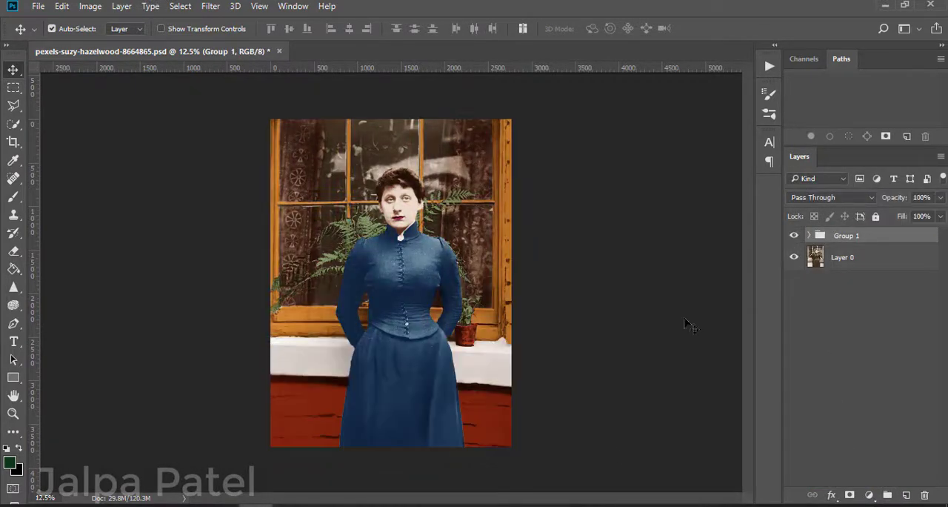